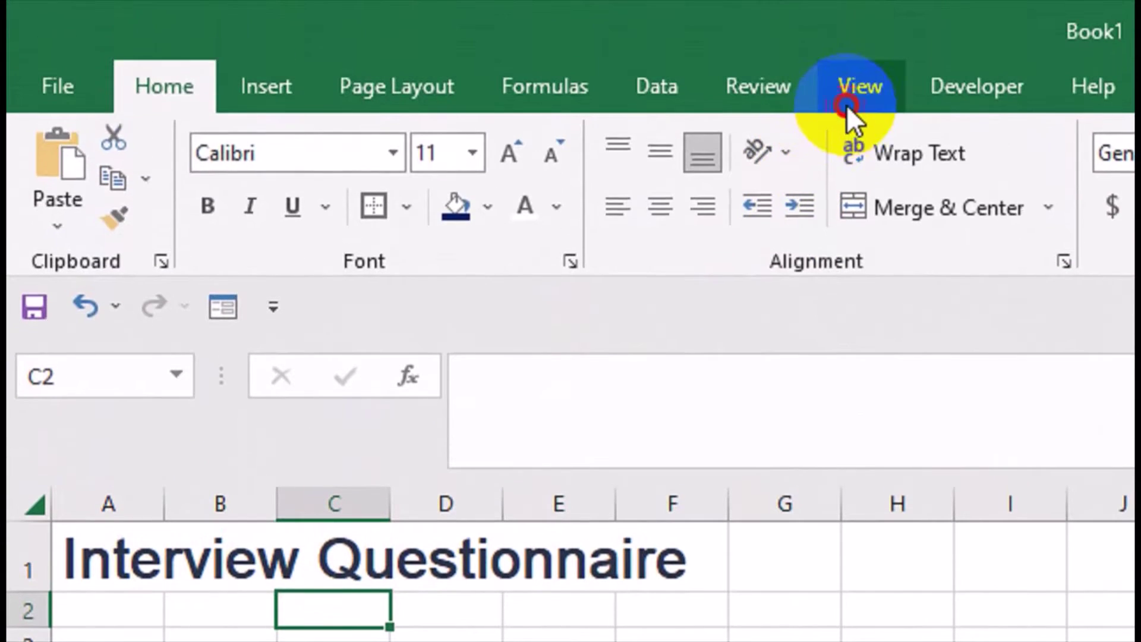
Switch the sheet to Page Layout view to show printed pages.
left_click(849, 104)
left_click(276, 224)
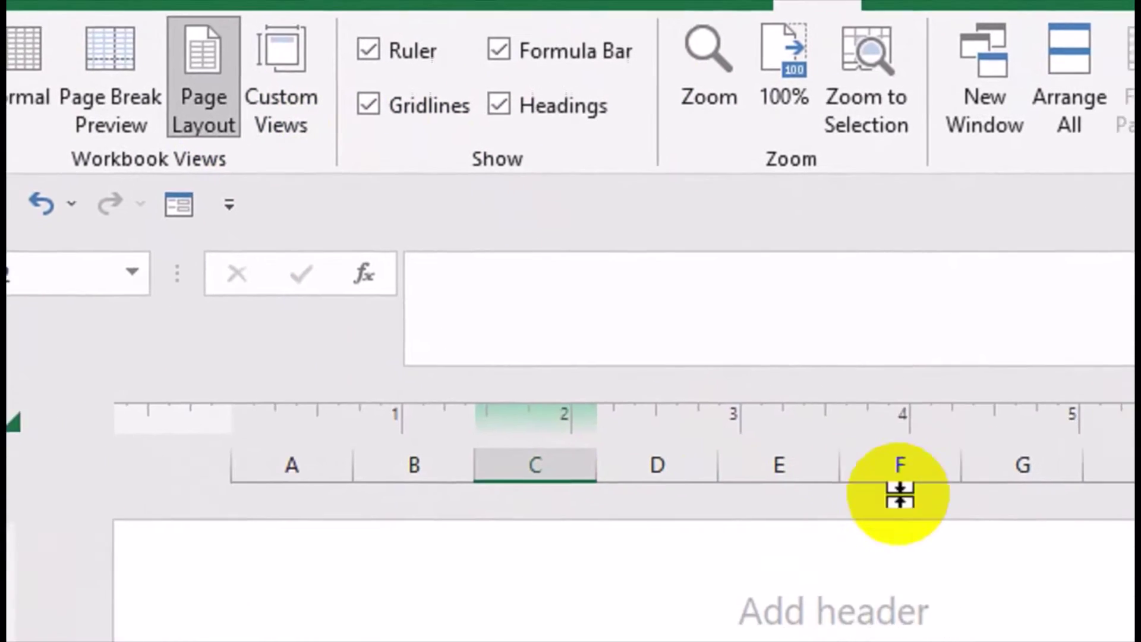
left_click(640, 392)
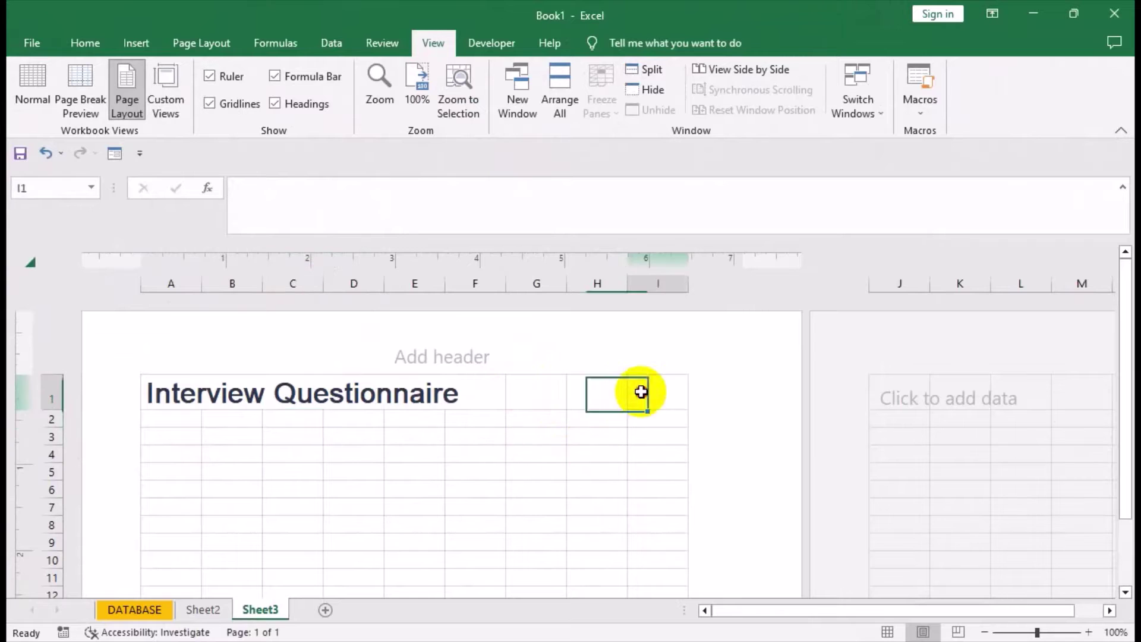
Merge and centre the Interview Questionnaire title across A1:I1.
left_click_drag(640, 391, 168, 389)
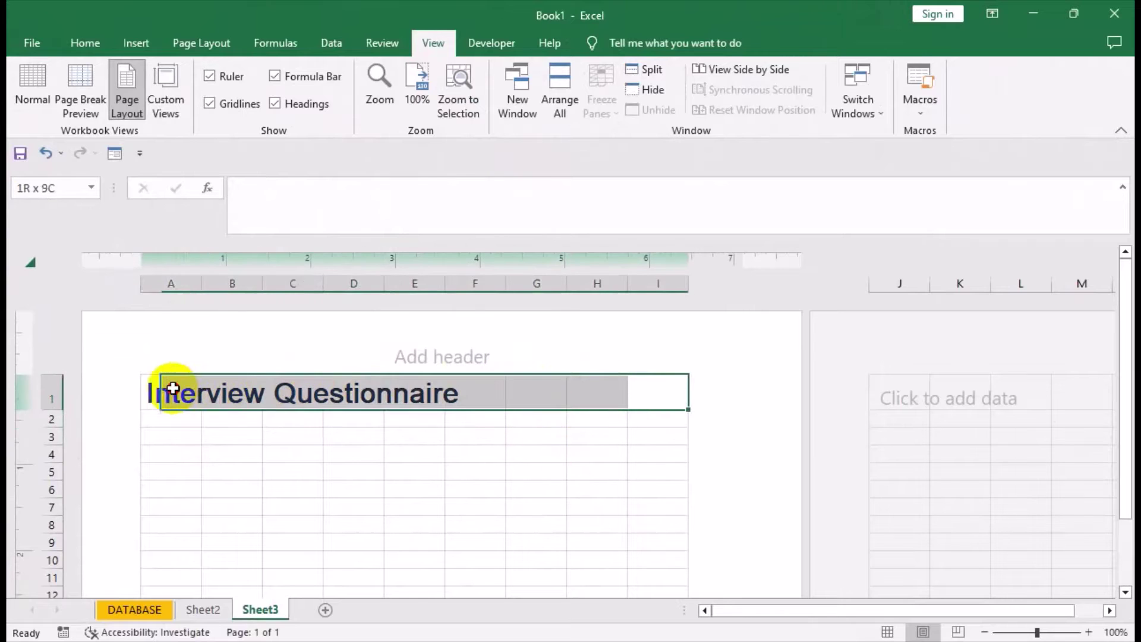
left_click(85, 43)
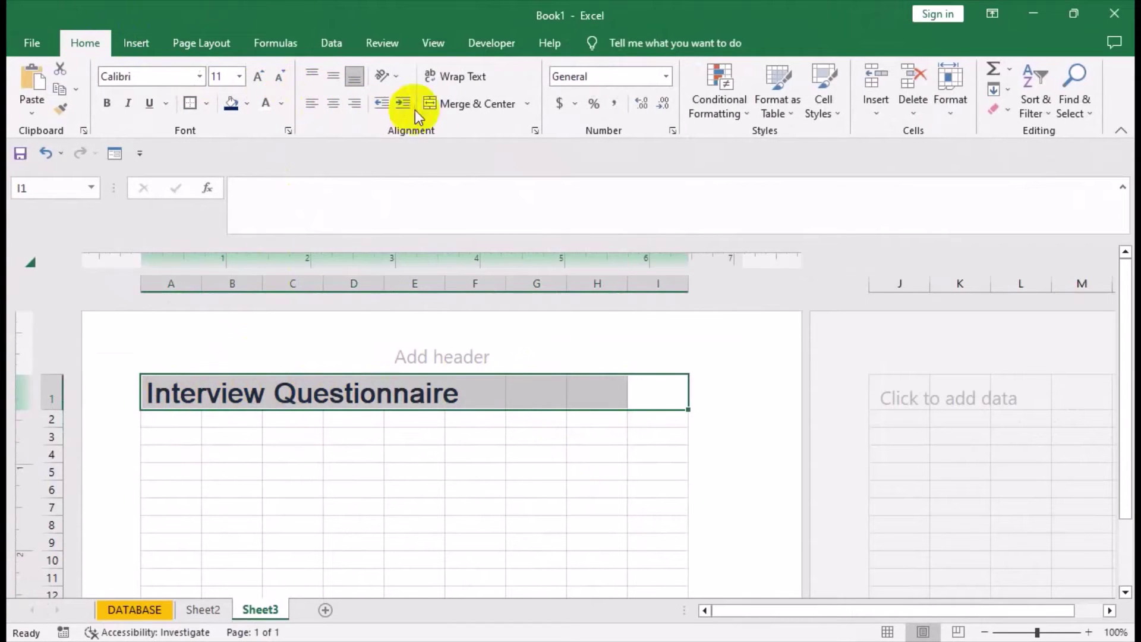
left_click(460, 106)
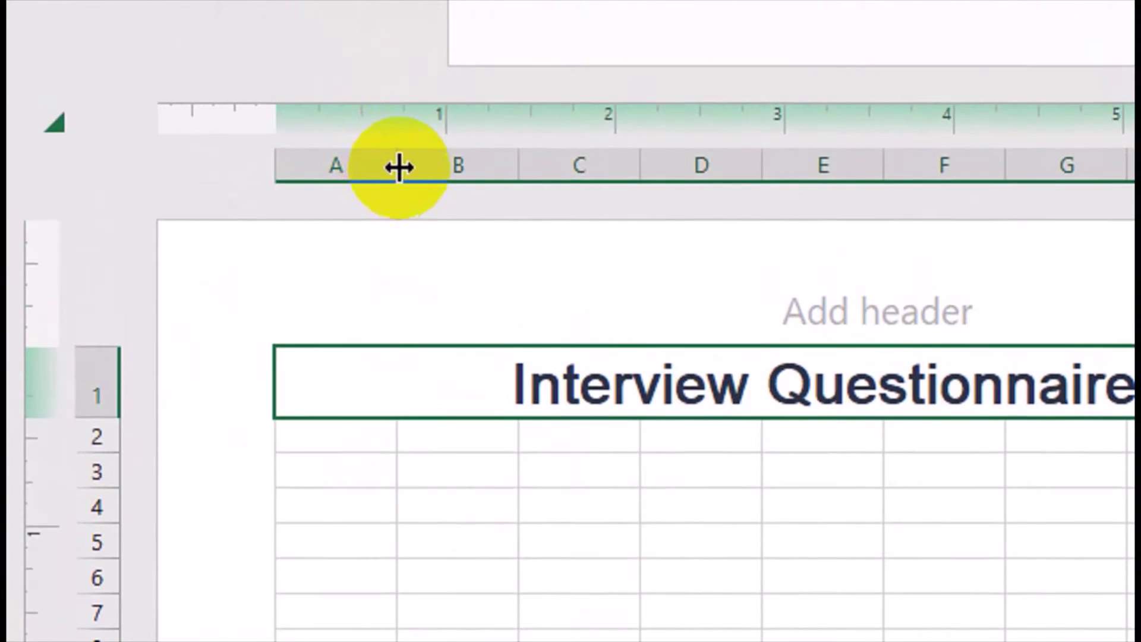
Narrow column A to a thin margin, make row 4 taller, and merge B4:D4.
left_click_drag(399, 166, 295, 184)
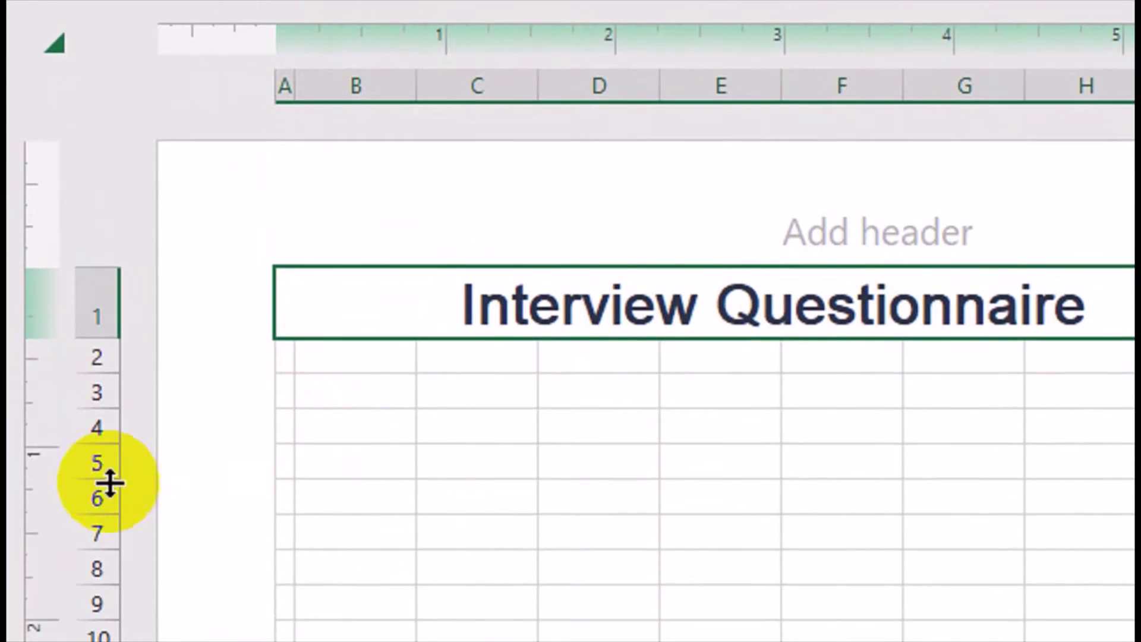
left_click_drag(113, 445, 110, 464)
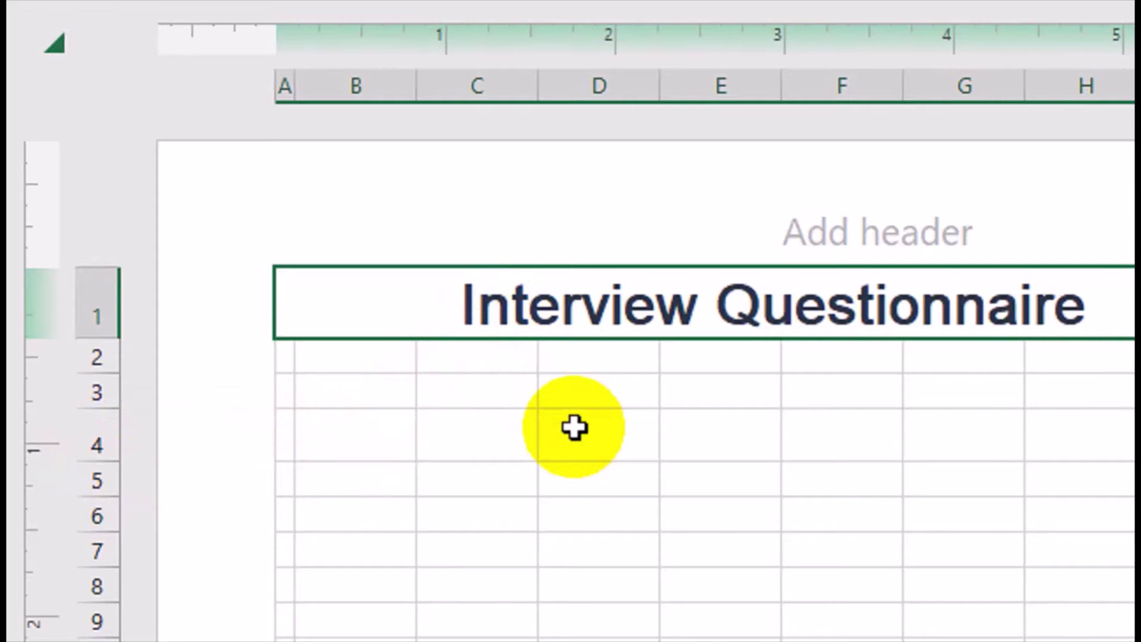
left_click_drag(392, 444, 568, 443)
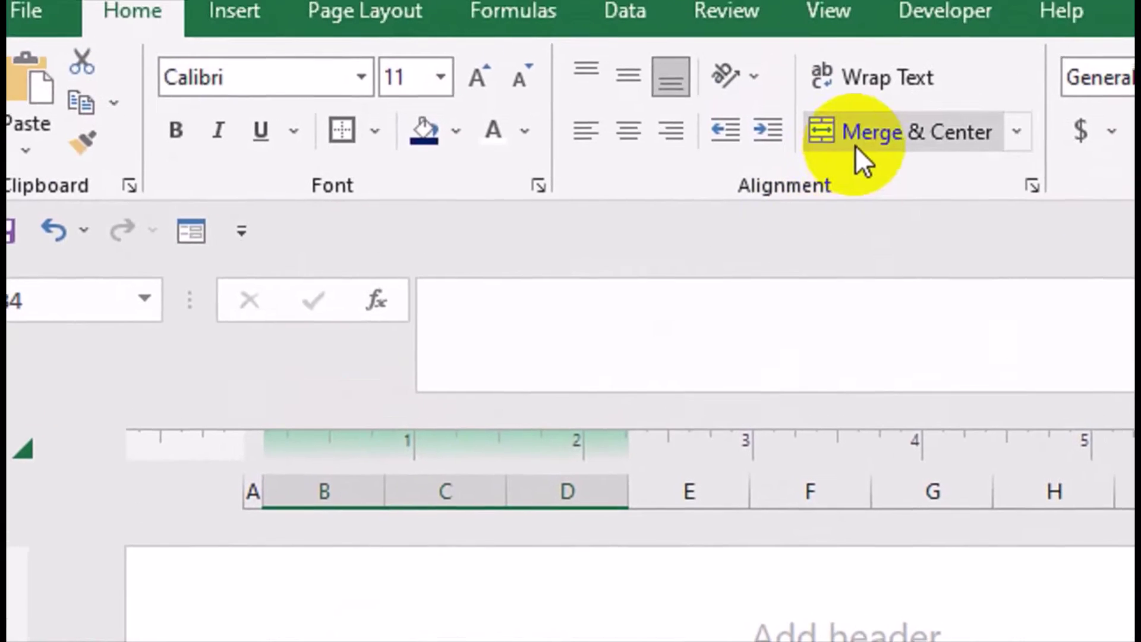
left_click(856, 146)
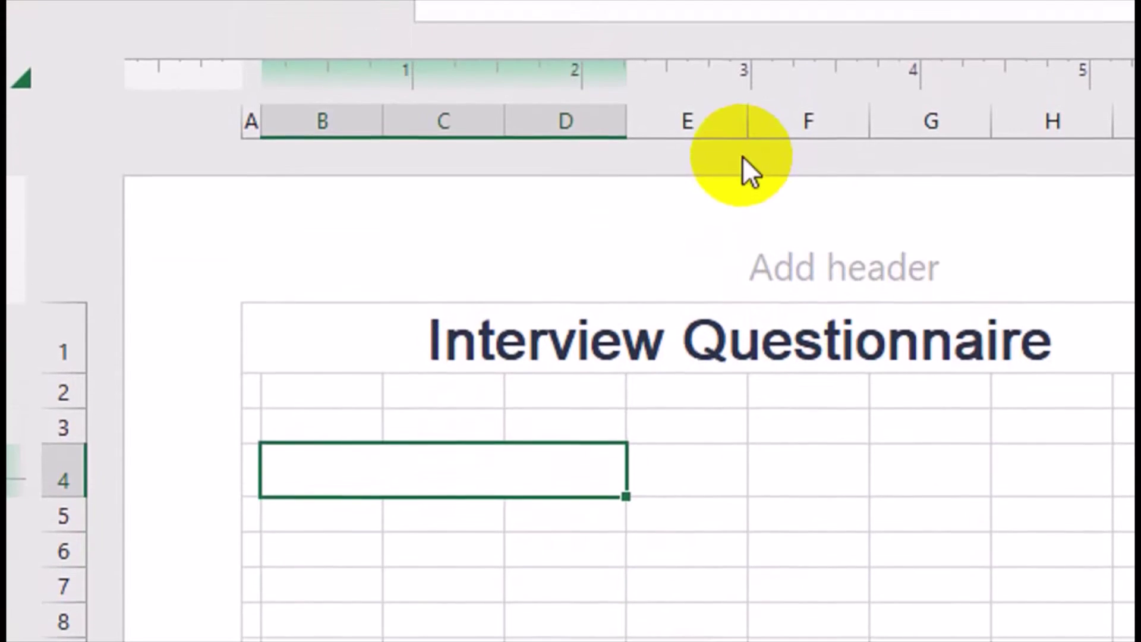
Narrow columns E and I into thin gaps, merge F4:H4, and select J4:L4.
left_click_drag(748, 128, 646, 203)
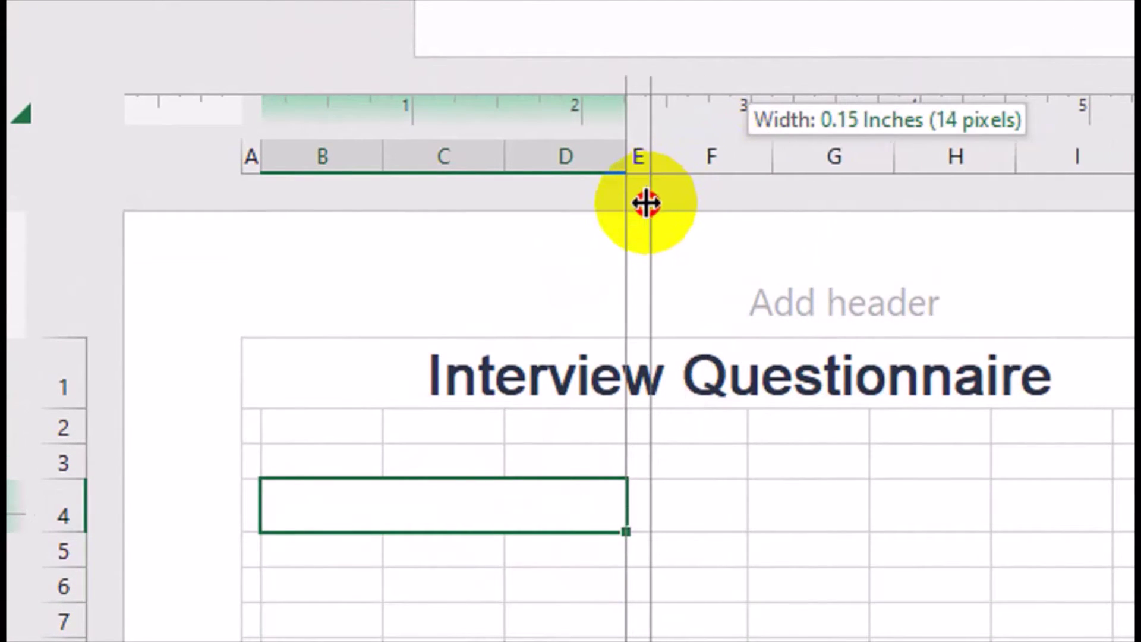
left_click_drag(707, 474, 853, 476)
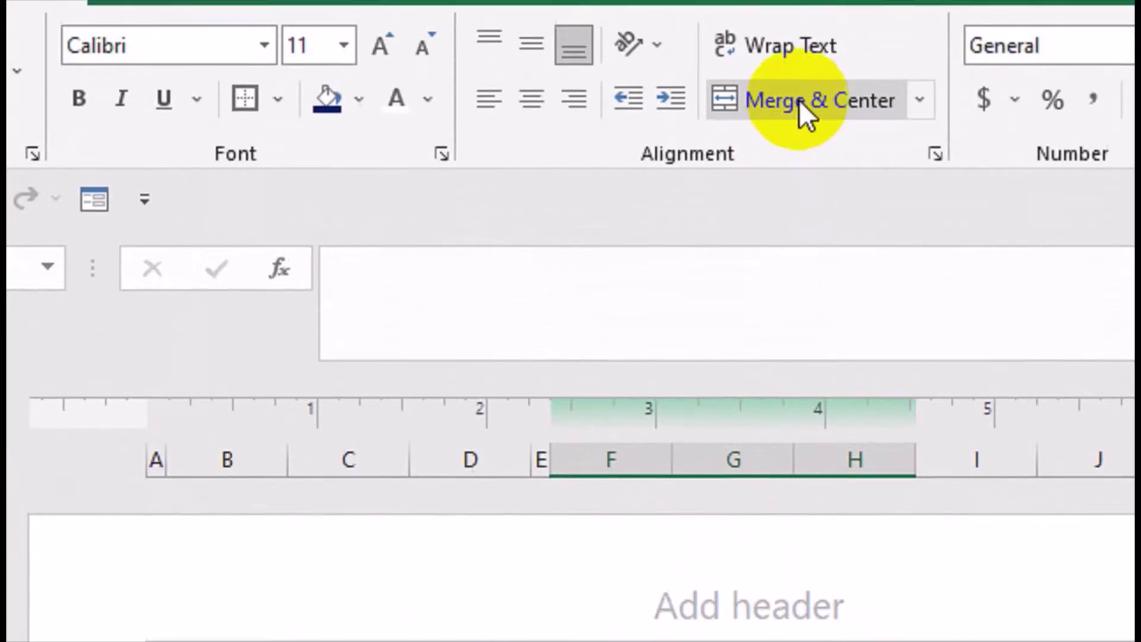
left_click(799, 99)
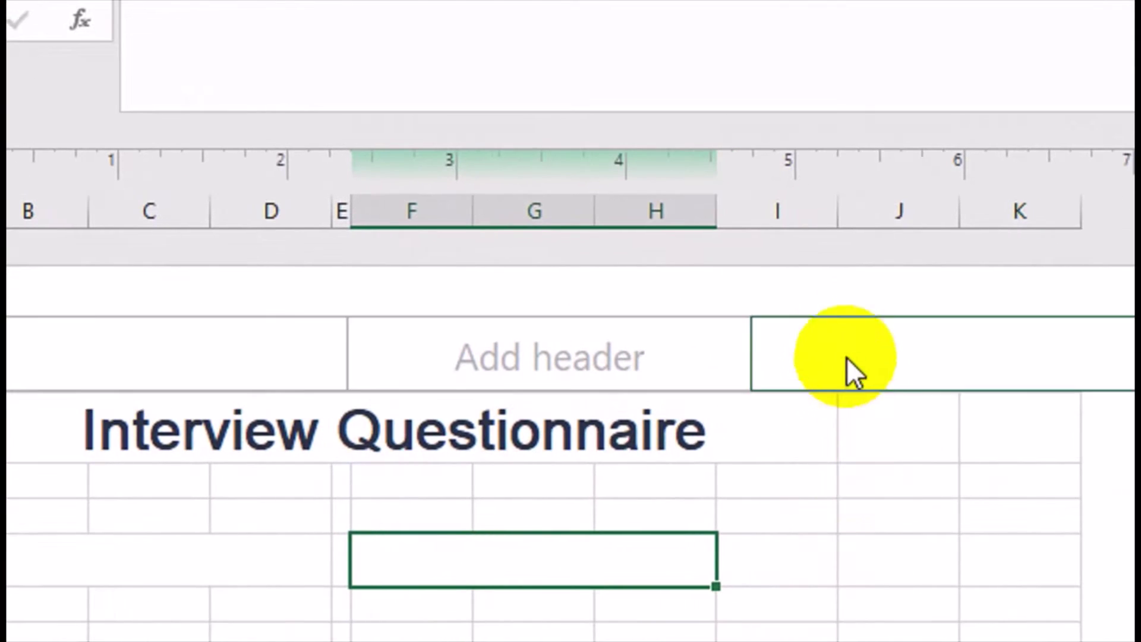
mouse_move(836, 224)
left_mouse_down()
mouse_move(737, 238)
mouse_move(747, 249)
left_mouse_up()
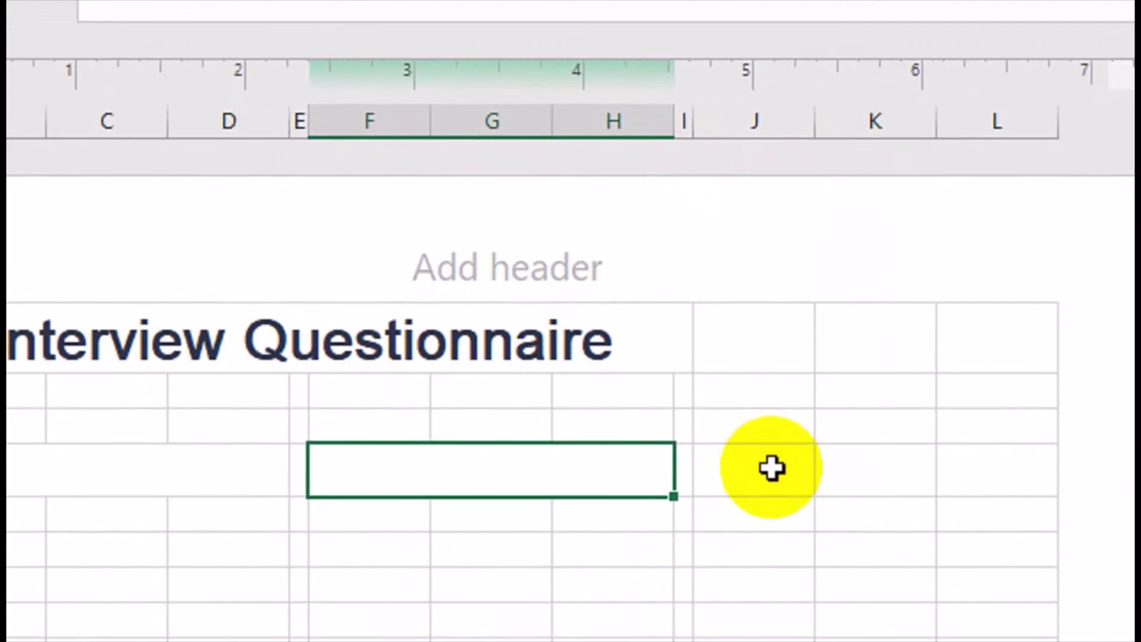
left_click_drag(678, 469, 921, 470)
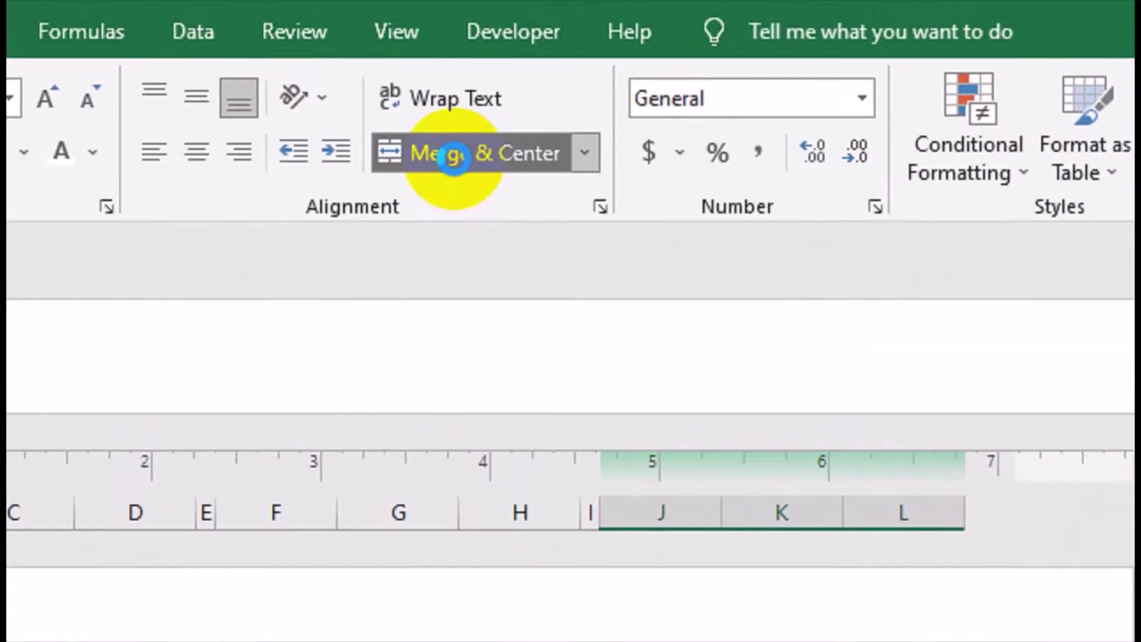
Merge J4:L4 into one box, then try resizing the column blocks and undo it.
left_click(458, 153)
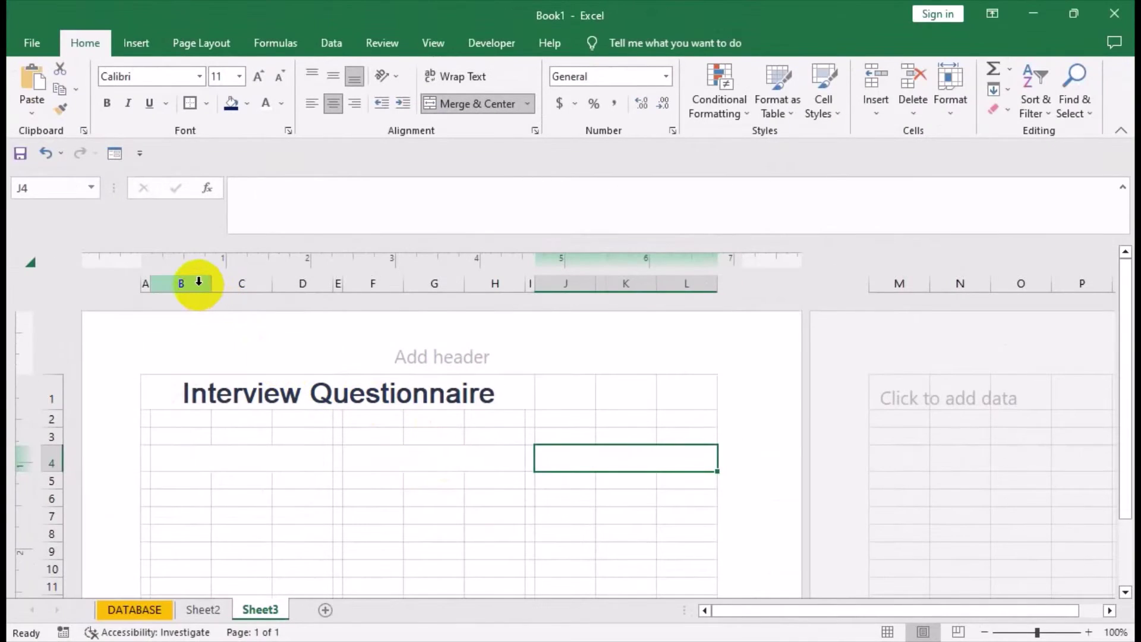
left_click_drag(199, 281, 293, 285)
left_click_drag(371, 283, 487, 285)
mouse_move(574, 283)
left_mouse_down()
mouse_move(668, 282)
mouse_move(654, 285)
left_mouse_up()
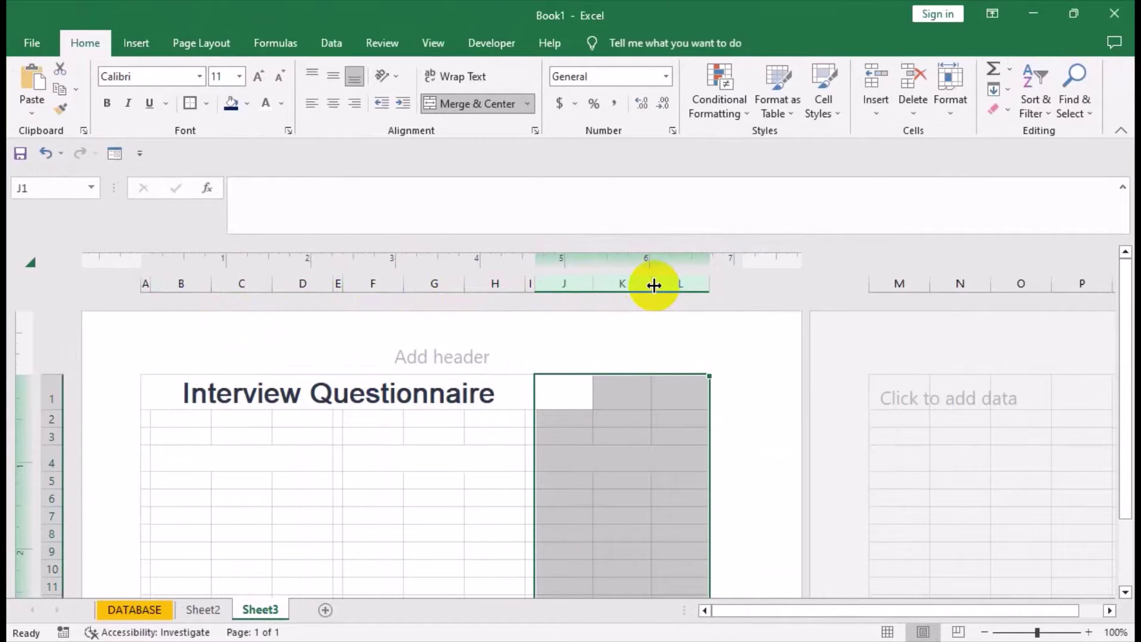
left_click_drag(650, 285, 634, 287)
type("z")
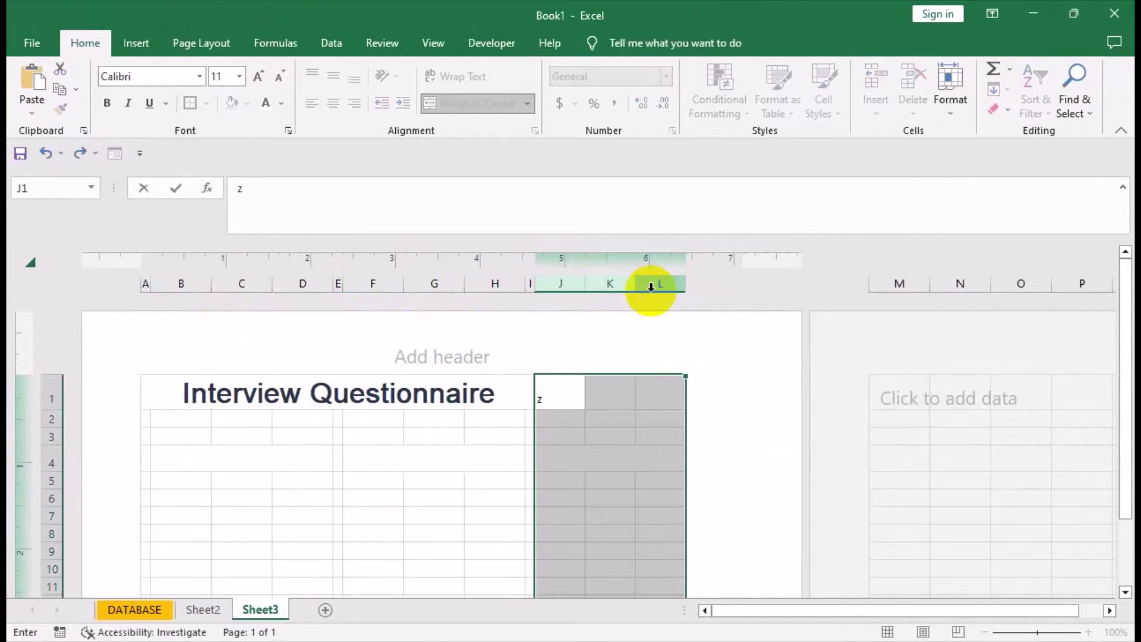
key("Escape")
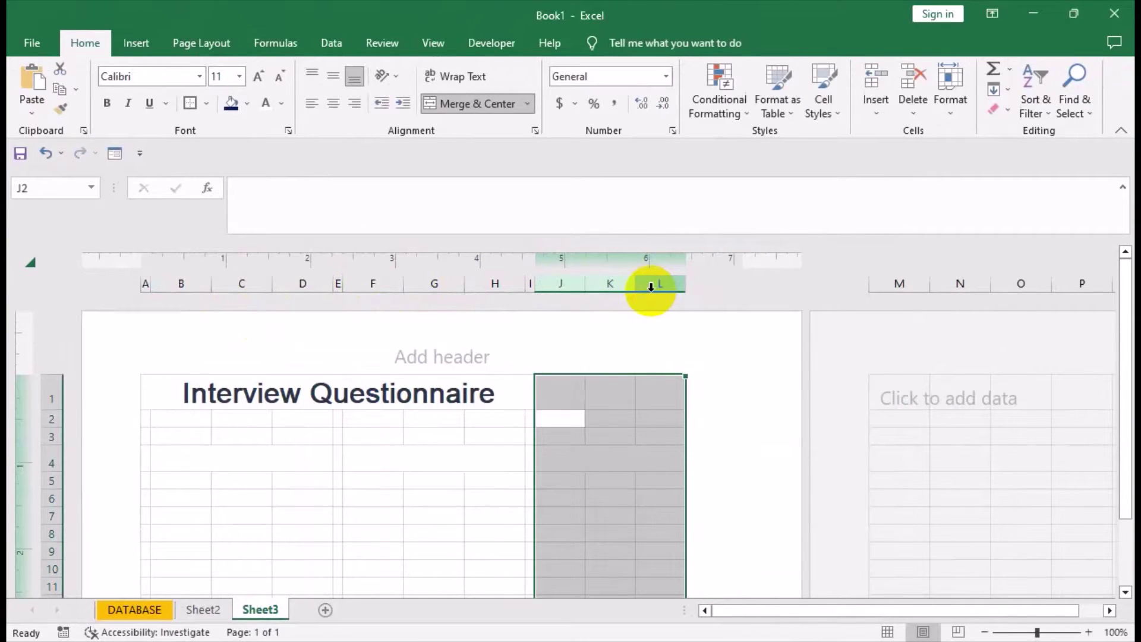
key("ctrl+z")
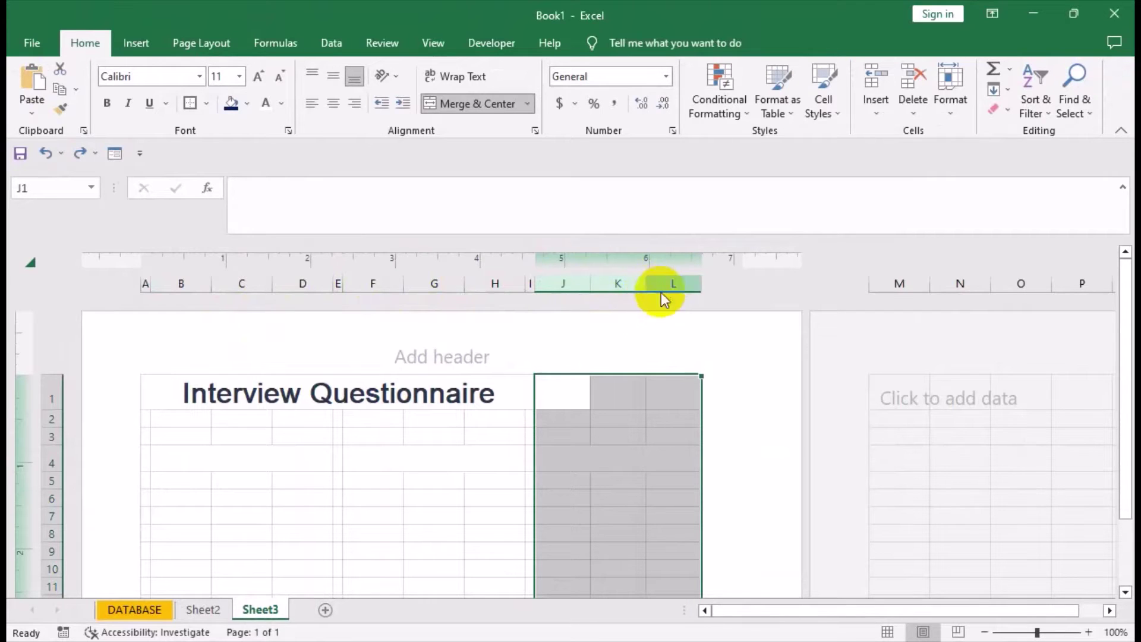
Narrow column A slightly and try equal widths for columns B–L, then undo.
left_click(145, 282)
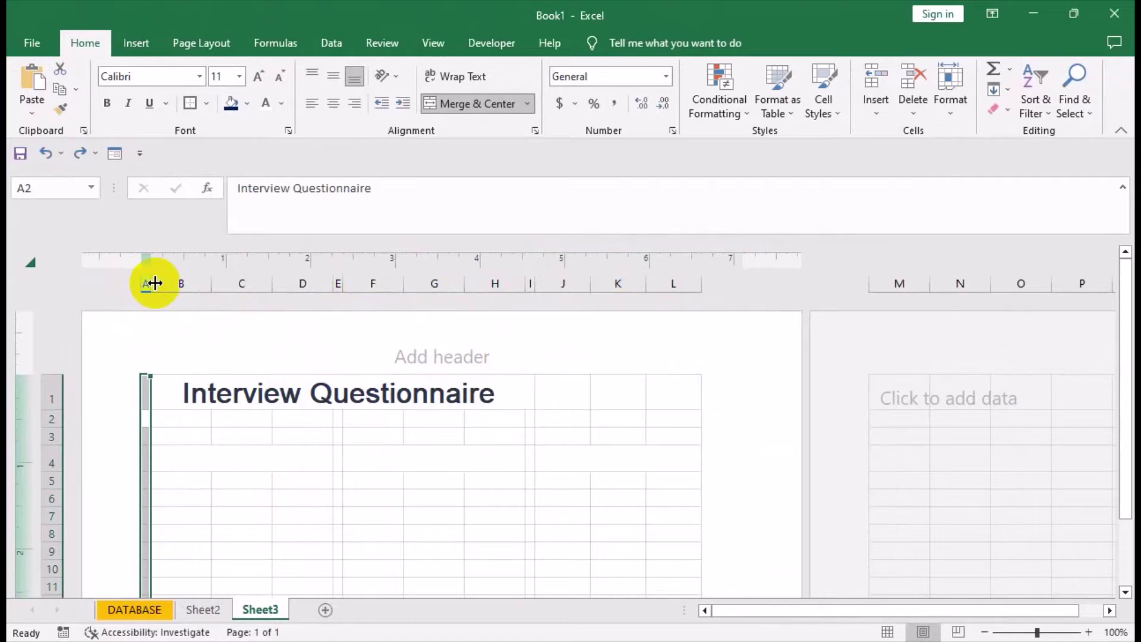
left_click_drag(155, 283, 310, 283)
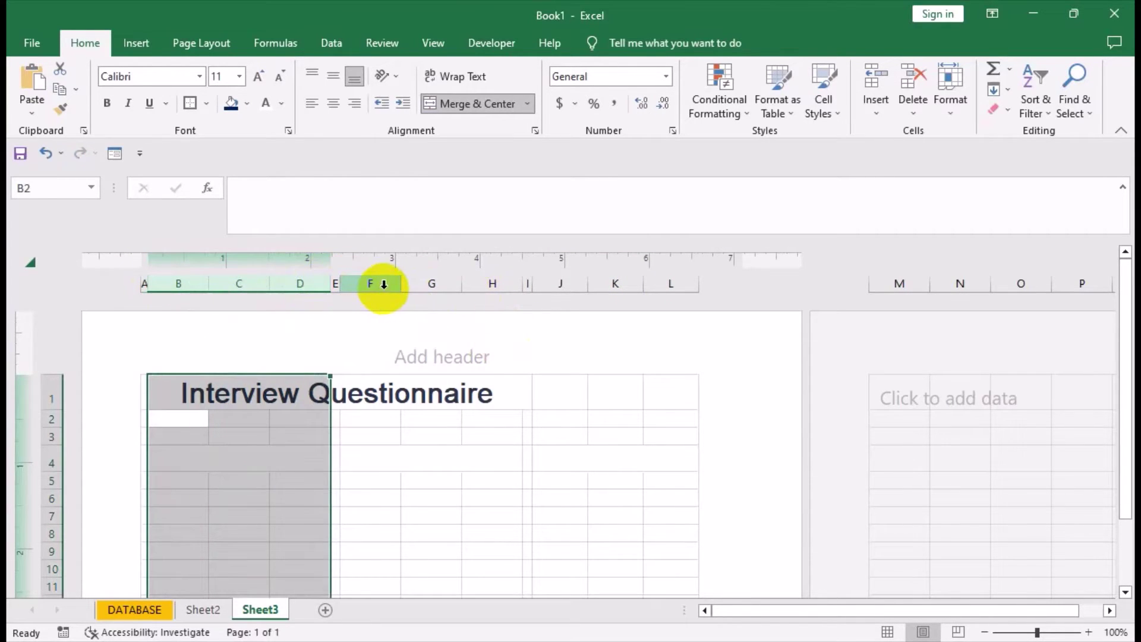
left_click_drag(384, 284, 662, 284)
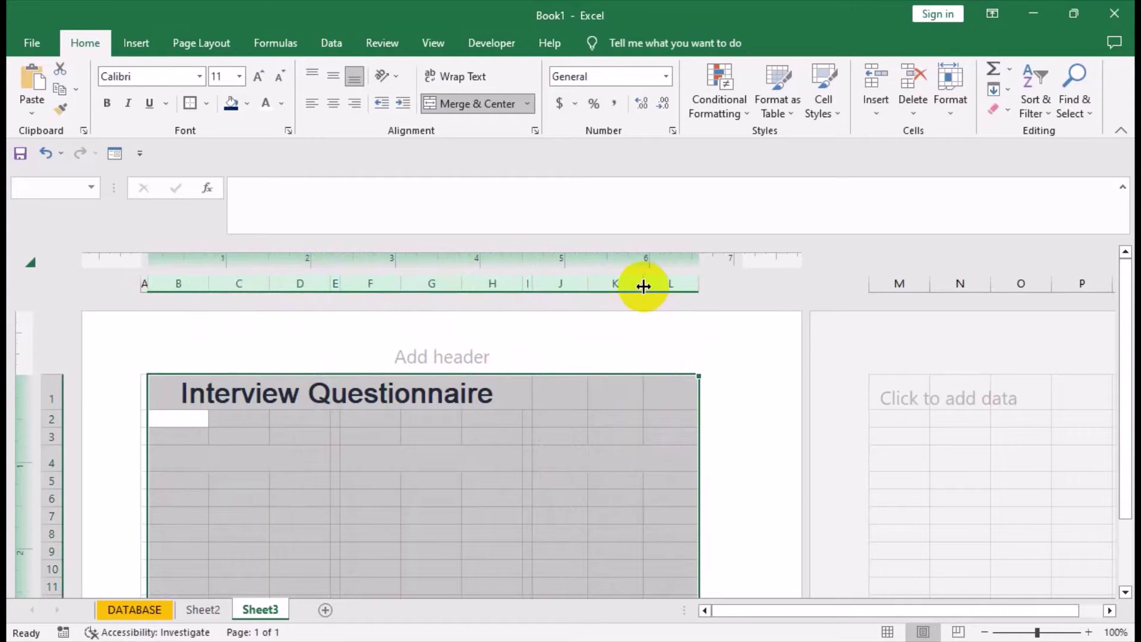
left_click_drag(643, 286, 635, 286)
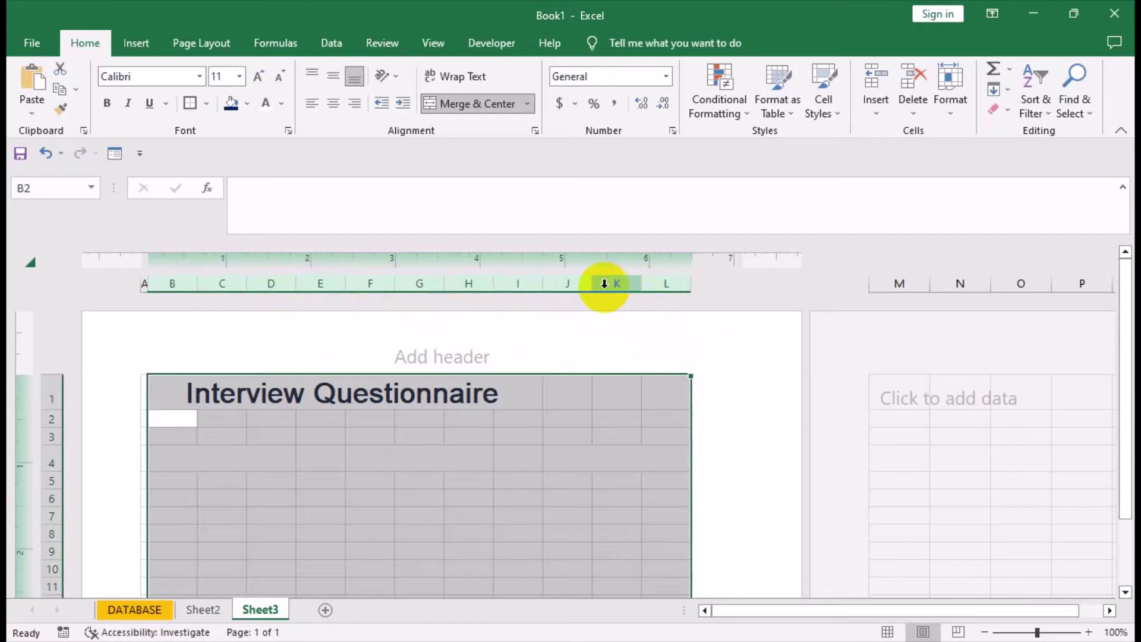
key("ctrl+z")
key("ctrl+z")
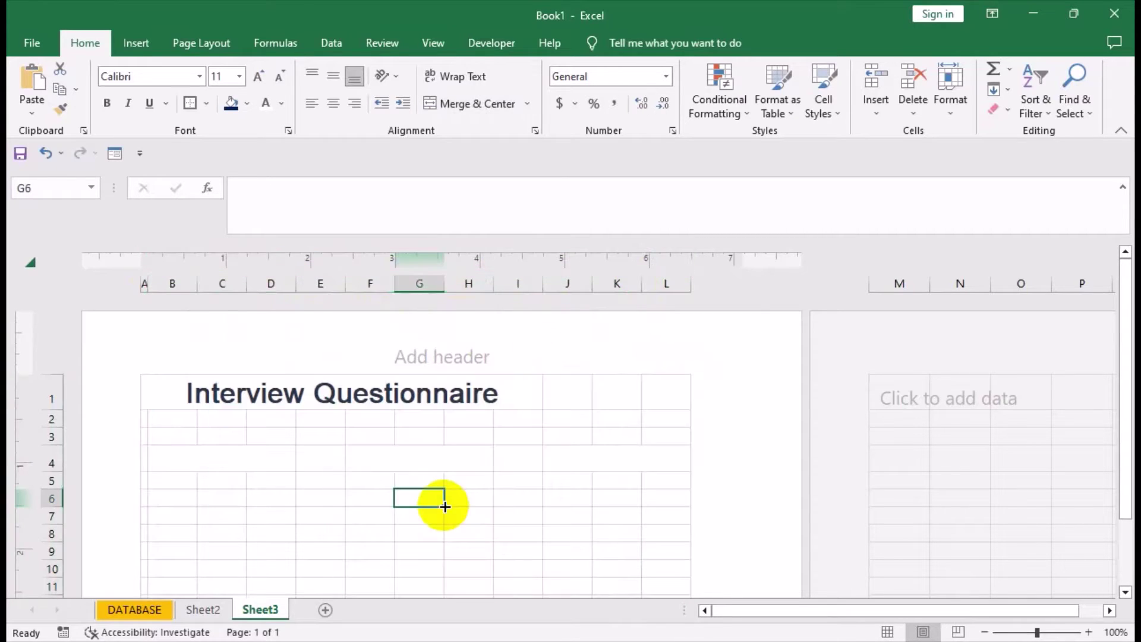
key("ctrl+z")
Give columns B–D, F–H and J–L equal widths and narrow column M to a thin gap.
left_click_drag(184, 282, 283, 282)
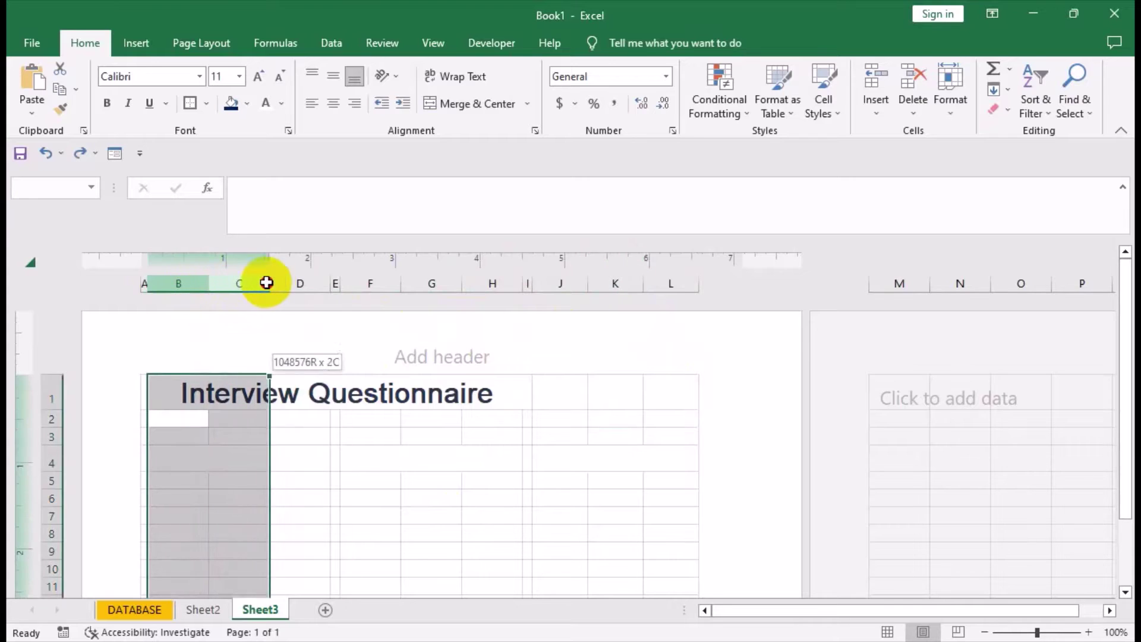
left_click_drag(370, 283, 643, 285, "ctrl")
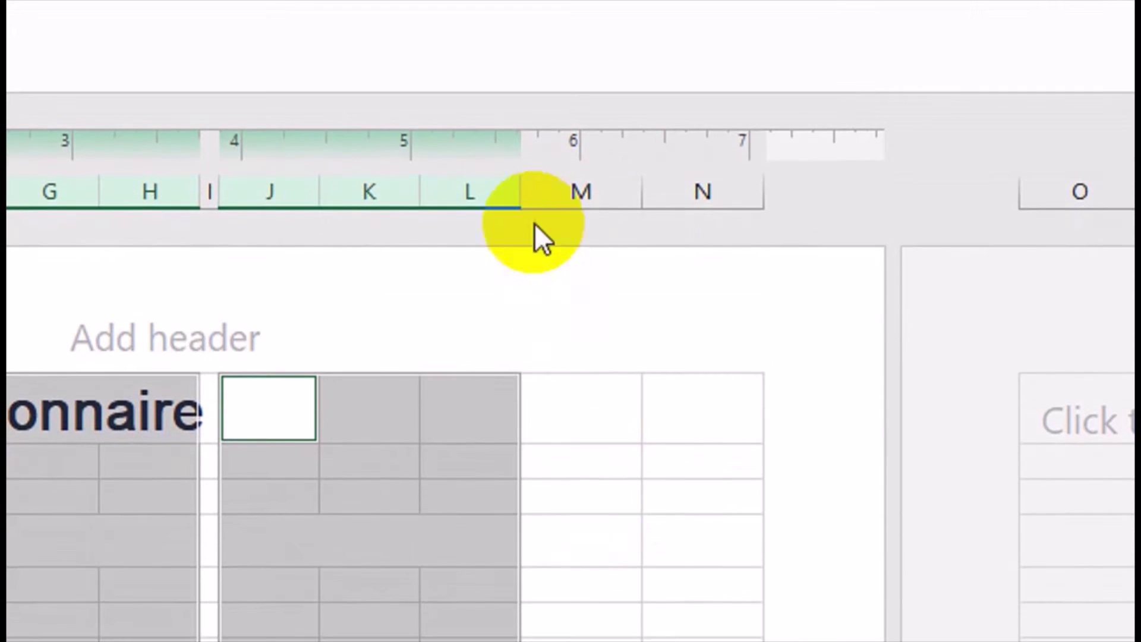
left_click_drag(521, 188, 530, 180)
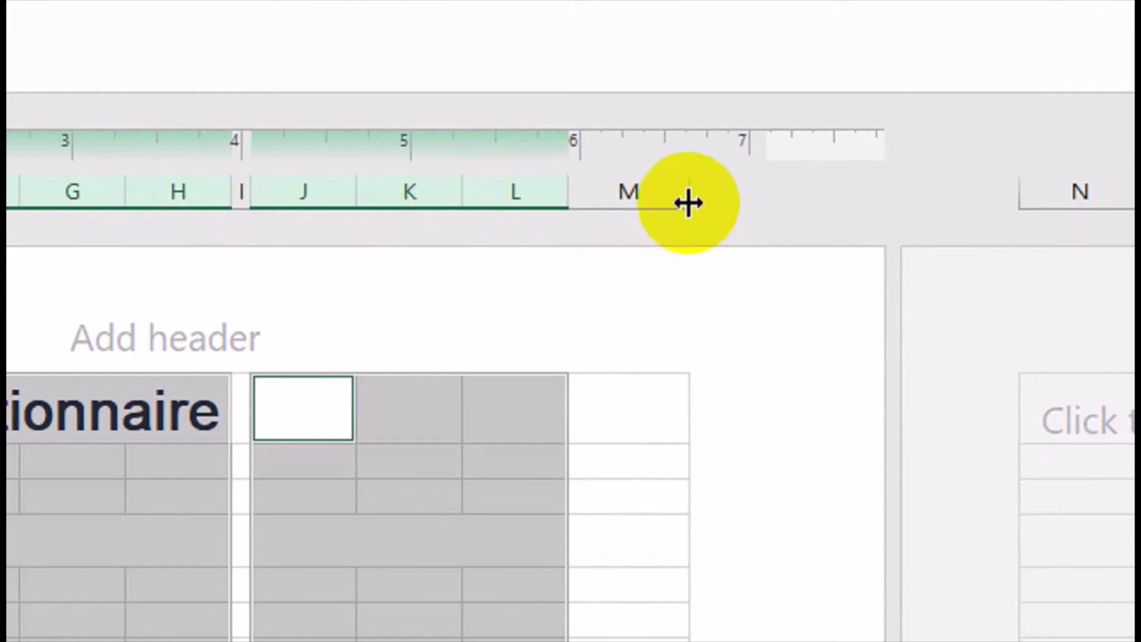
left_click_drag(689, 201, 580, 228)
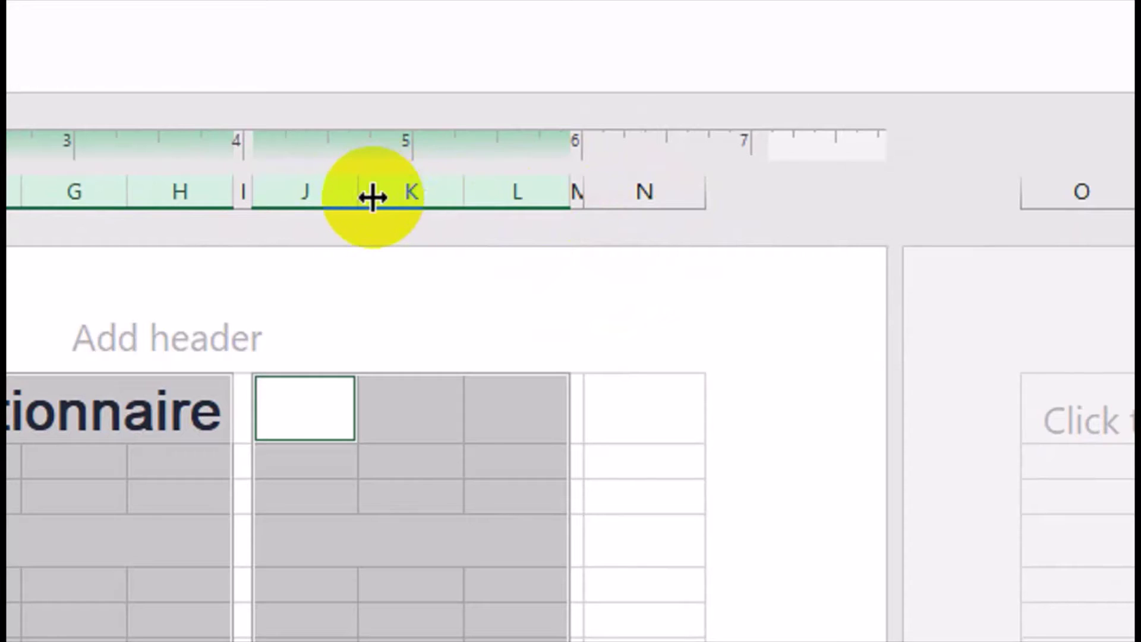
left_click_drag(369, 196, 378, 191)
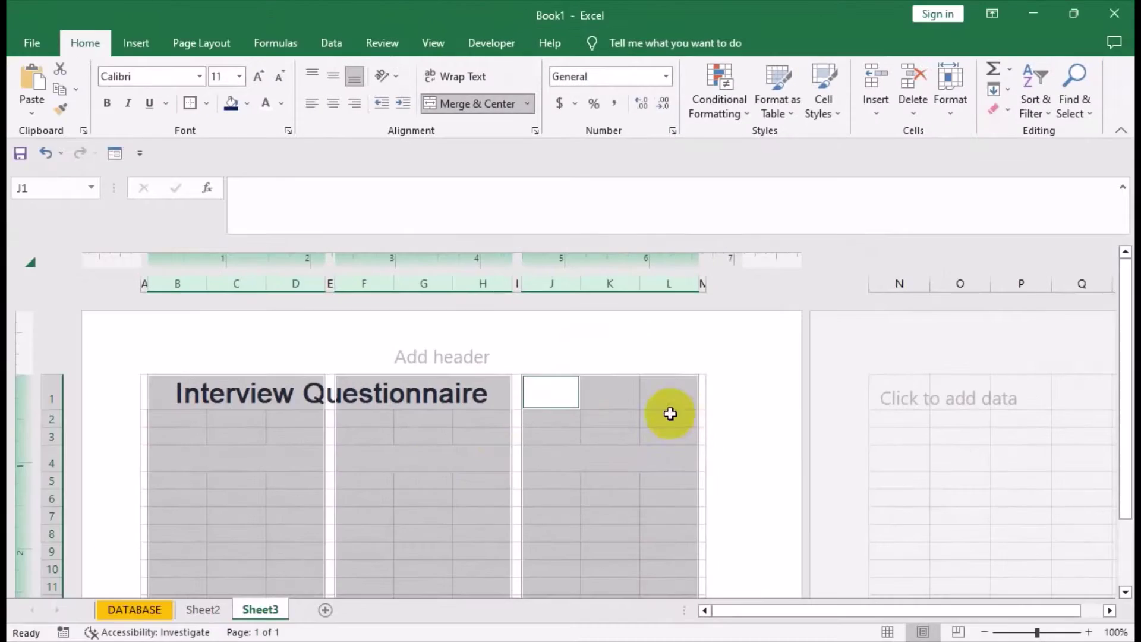
Apply Thick Outside Borders to the merged B4, F4 and J4 name boxes.
left_click(386, 466)
left_click(244, 458)
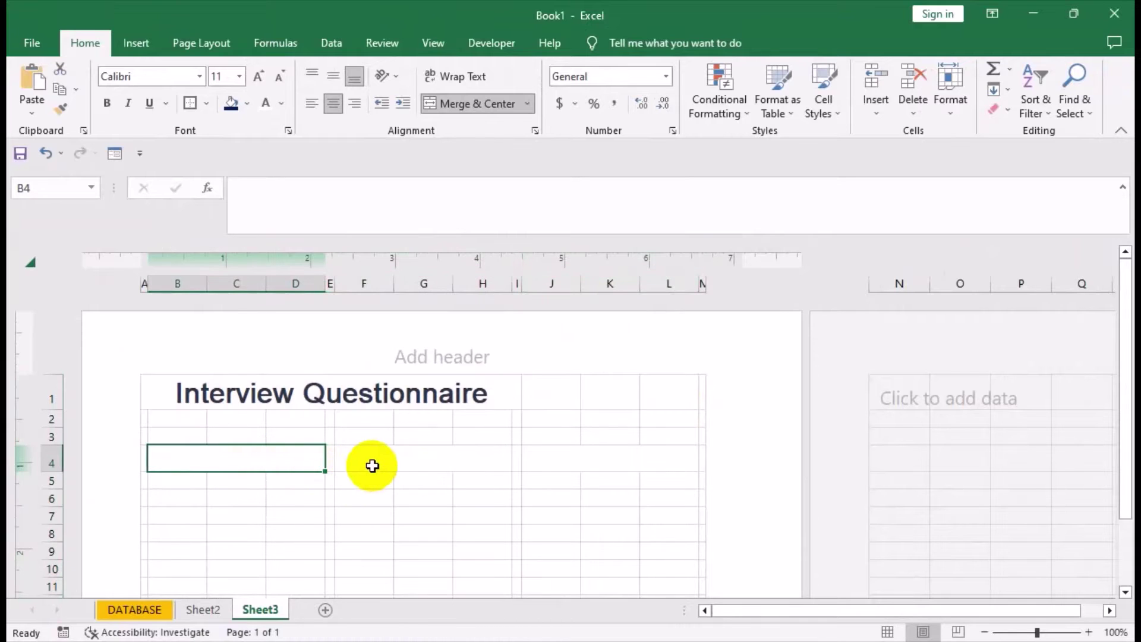
left_click(395, 458, "ctrl")
left_click(565, 457, "ctrl")
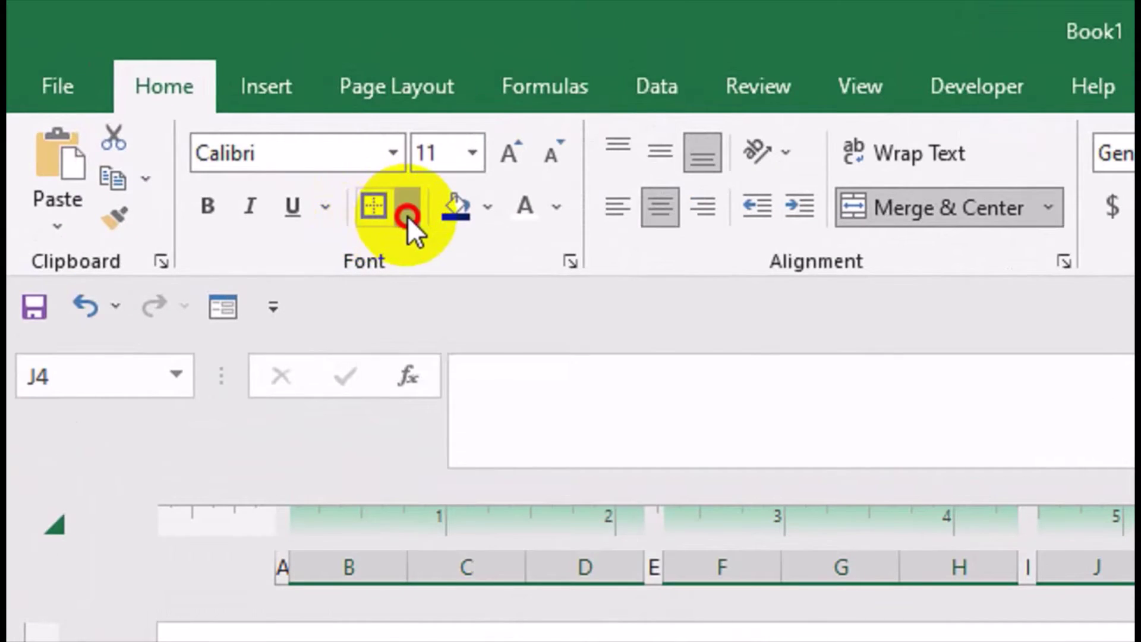
left_click(206, 104)
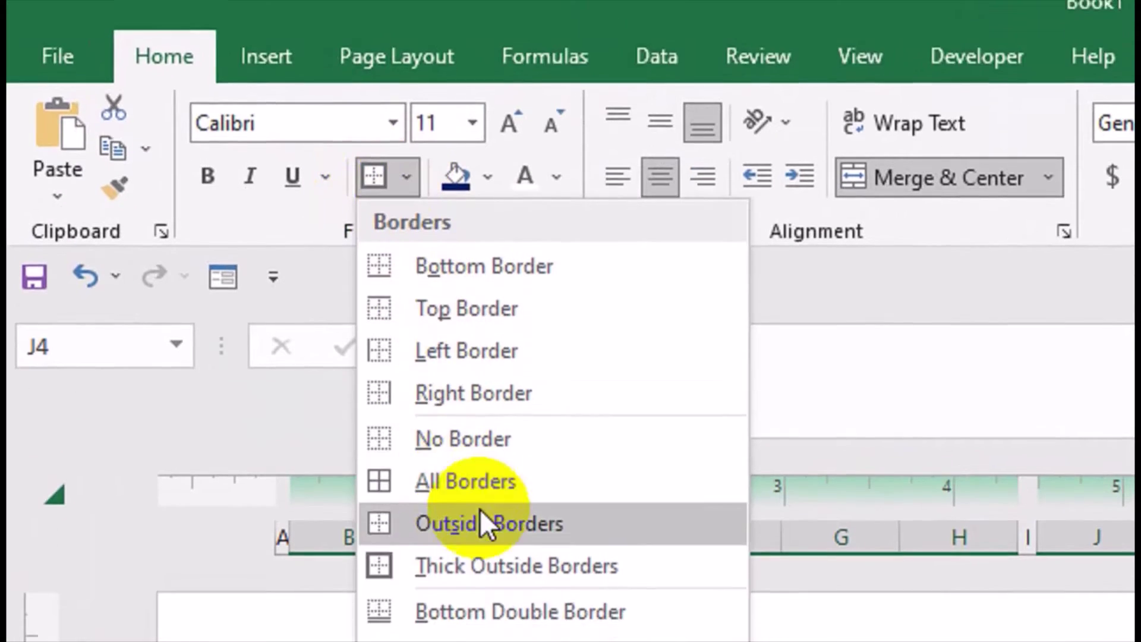
left_click(483, 565)
left_click(854, 488)
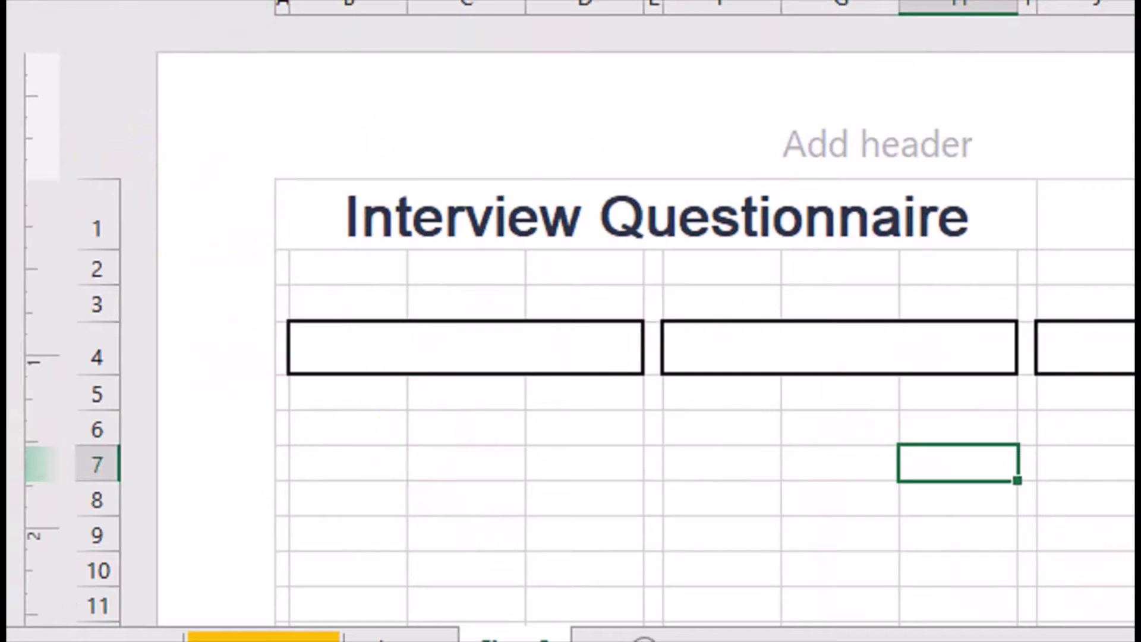
left_click(416, 303)
Enter 'Personal Information' in B2 and insert two blank rows above the name boxes.
left_click(377, 276)
type("Personal Information")
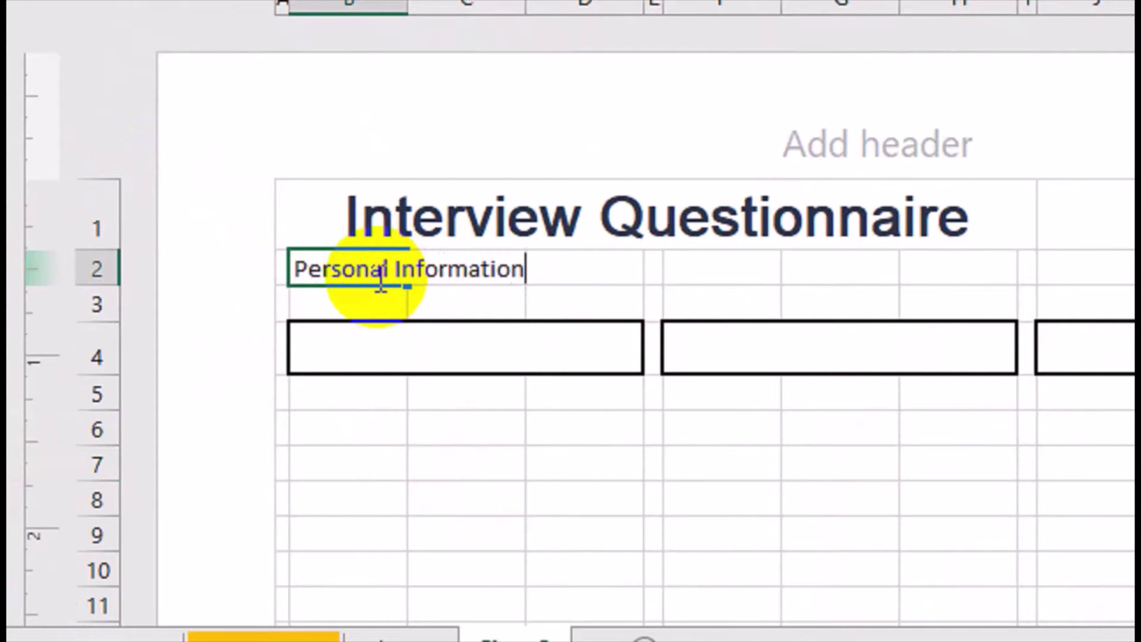
key("Return")
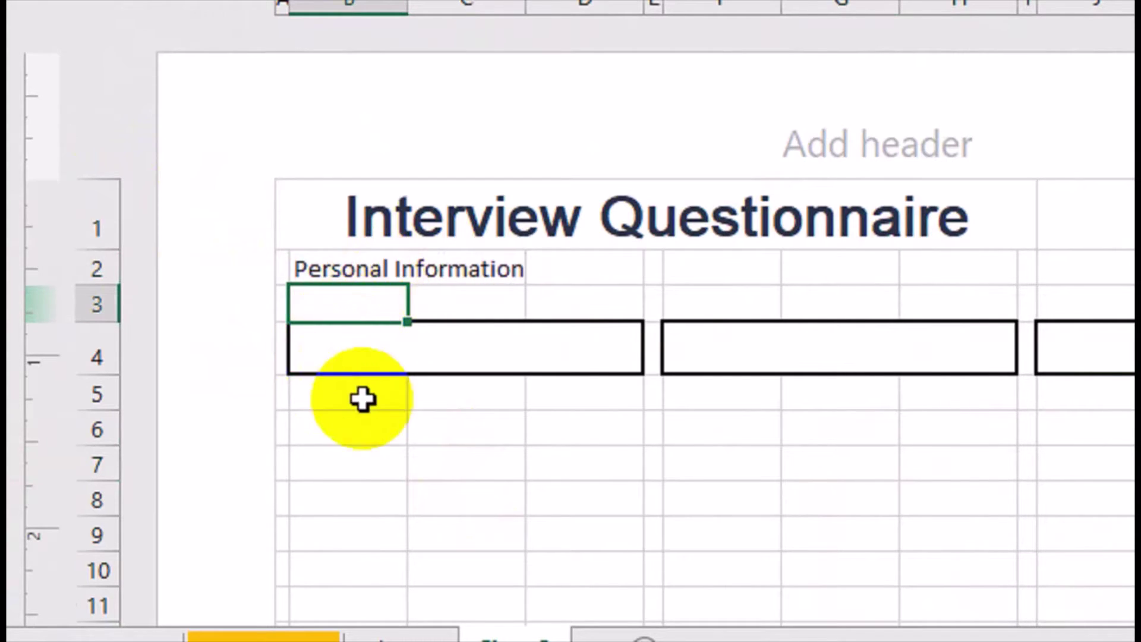
left_click(364, 385)
left_click(81, 306)
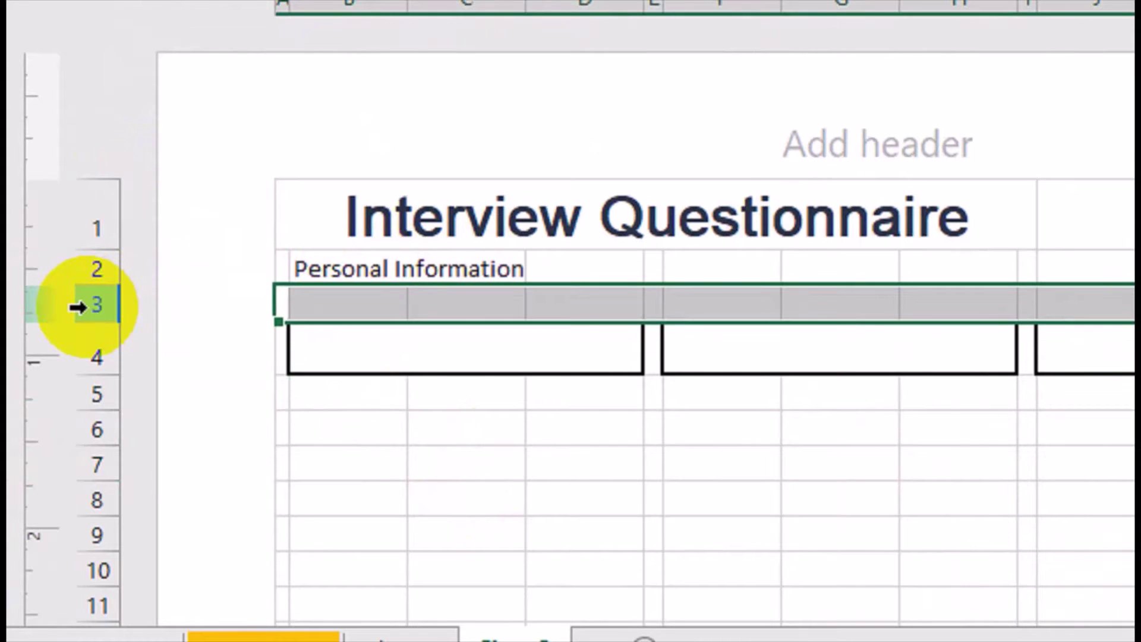
key("ctrl+shift+plus")
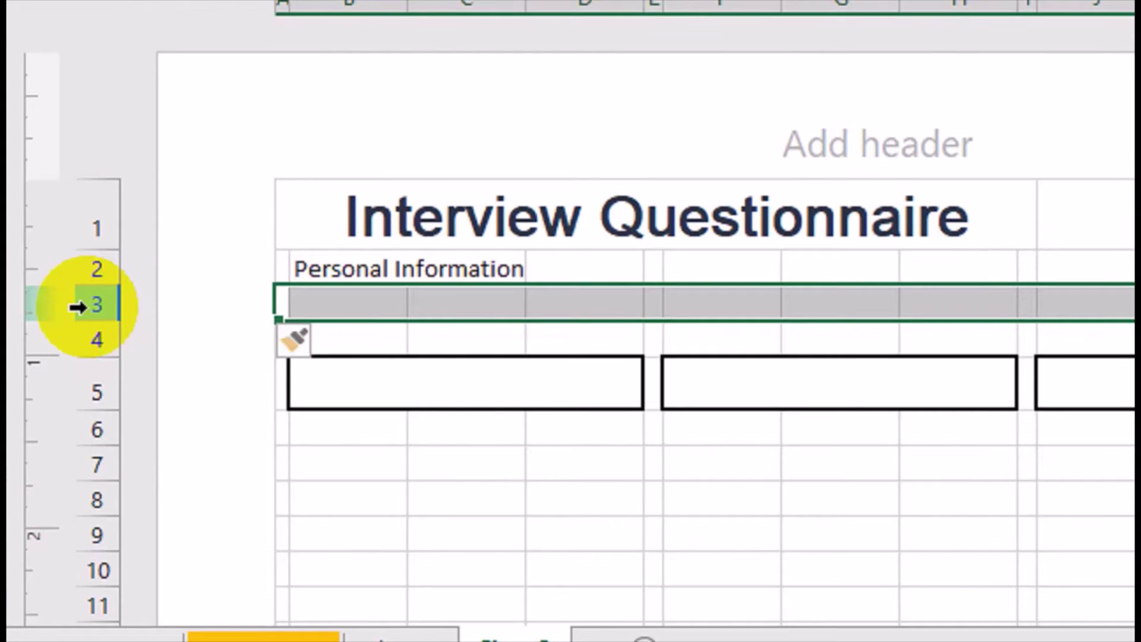
key("ctrl+shift+plus")
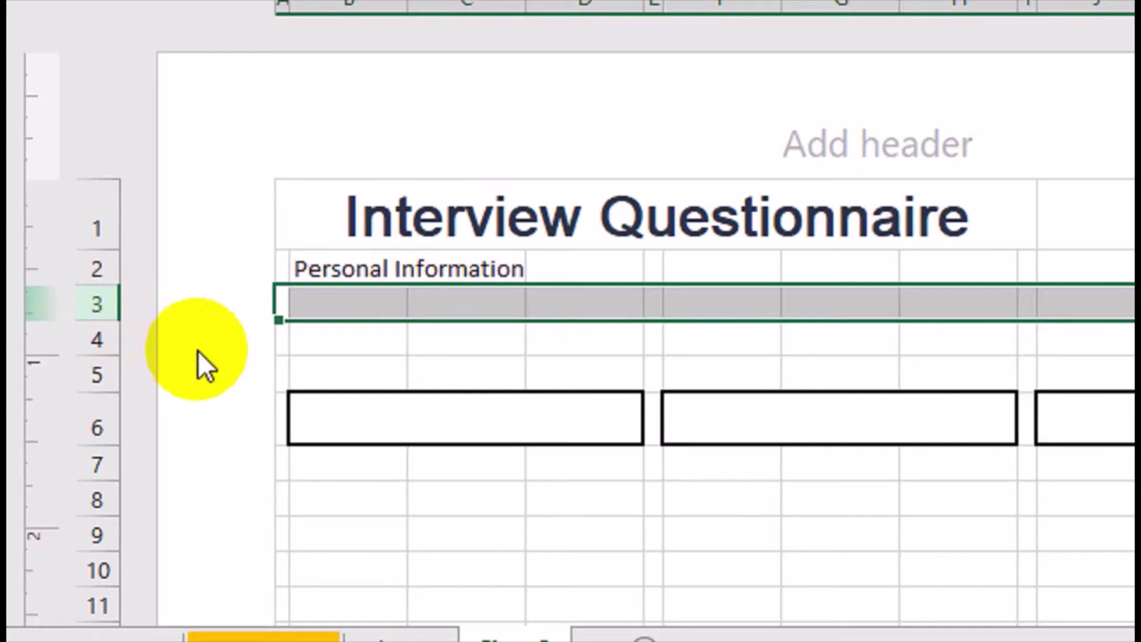
Label B4 'Full Name' and caption the boxes 'First name', 'Middile Name' and 'Last Name'.
left_click(333, 339)
left_click(333, 338)
type("Full Name")
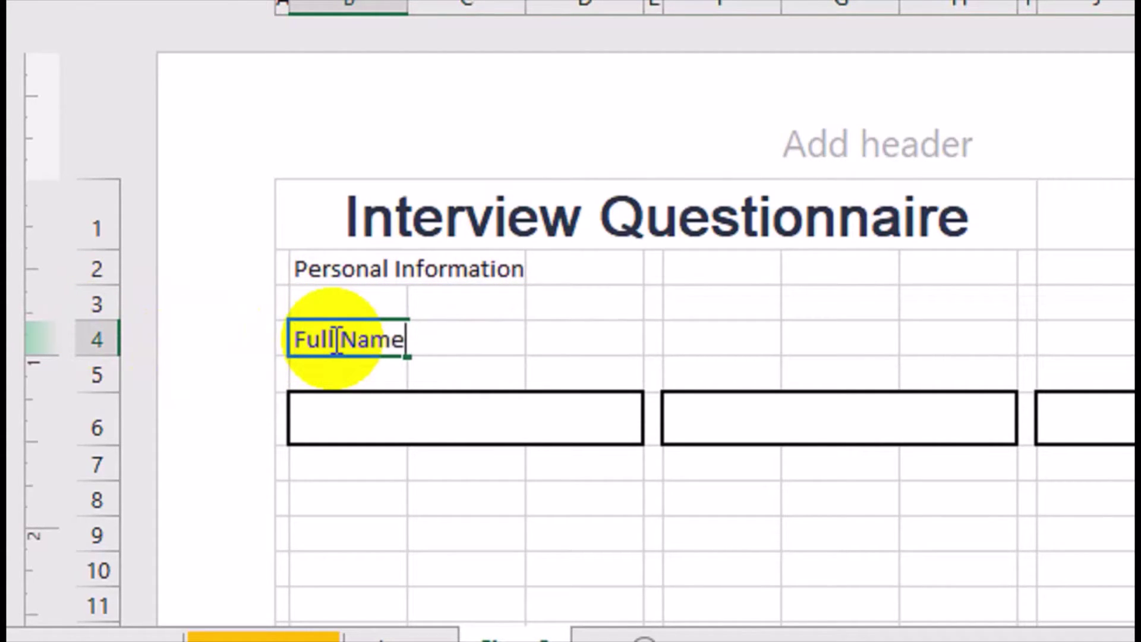
key("Tab")
left_click(344, 466)
type("First name")
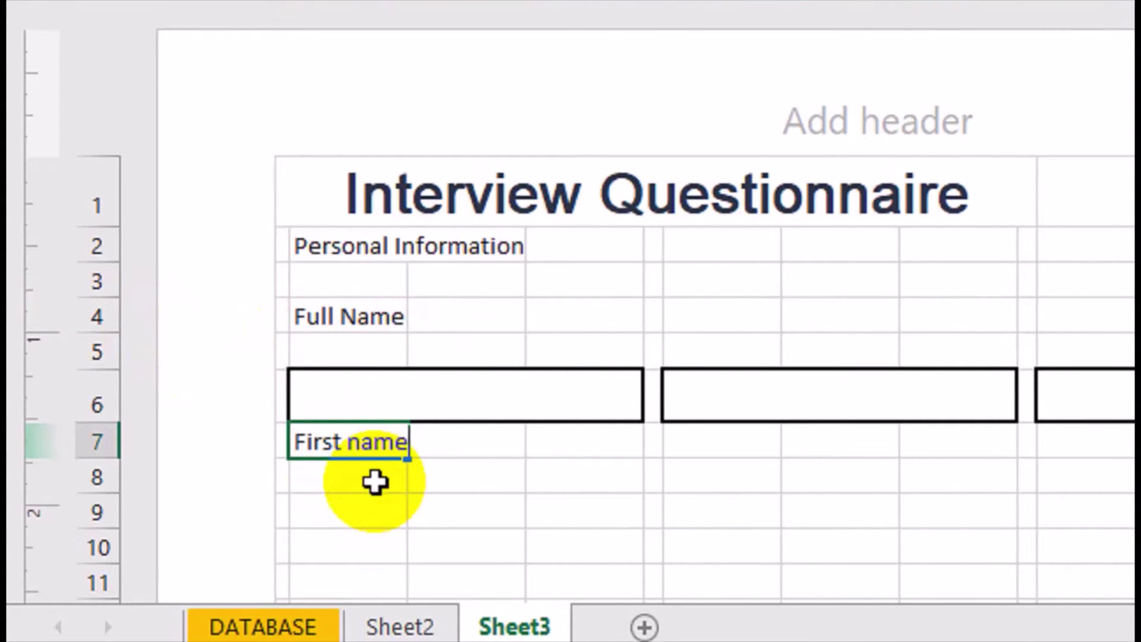
key("Tab")
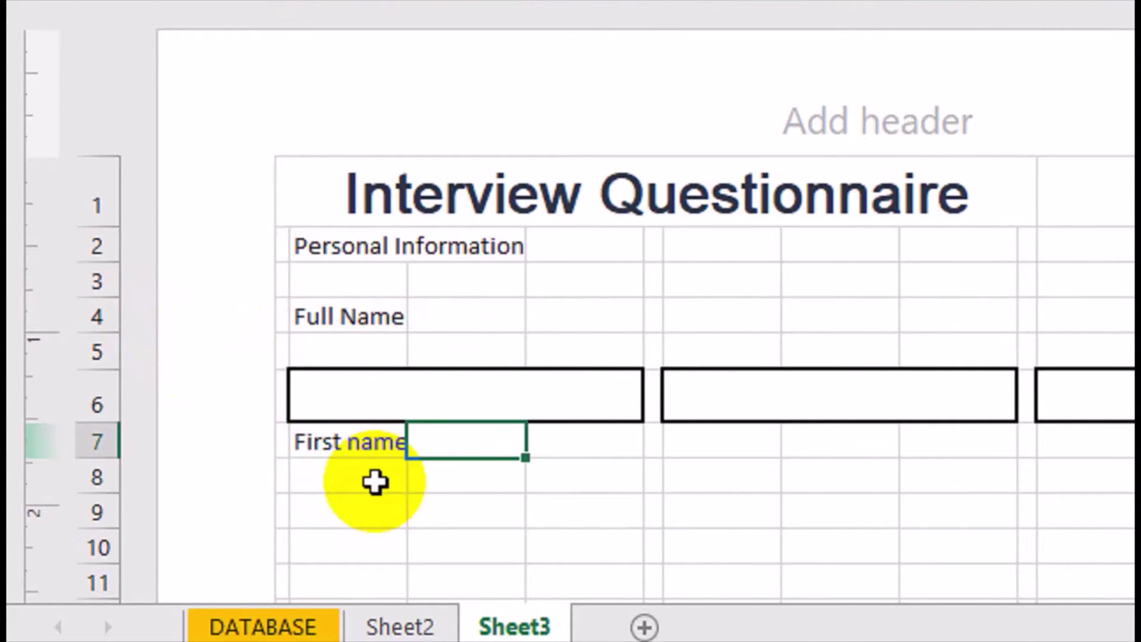
key("Tab")
key("Tab")
key("Tab")
type("Middile Nam")
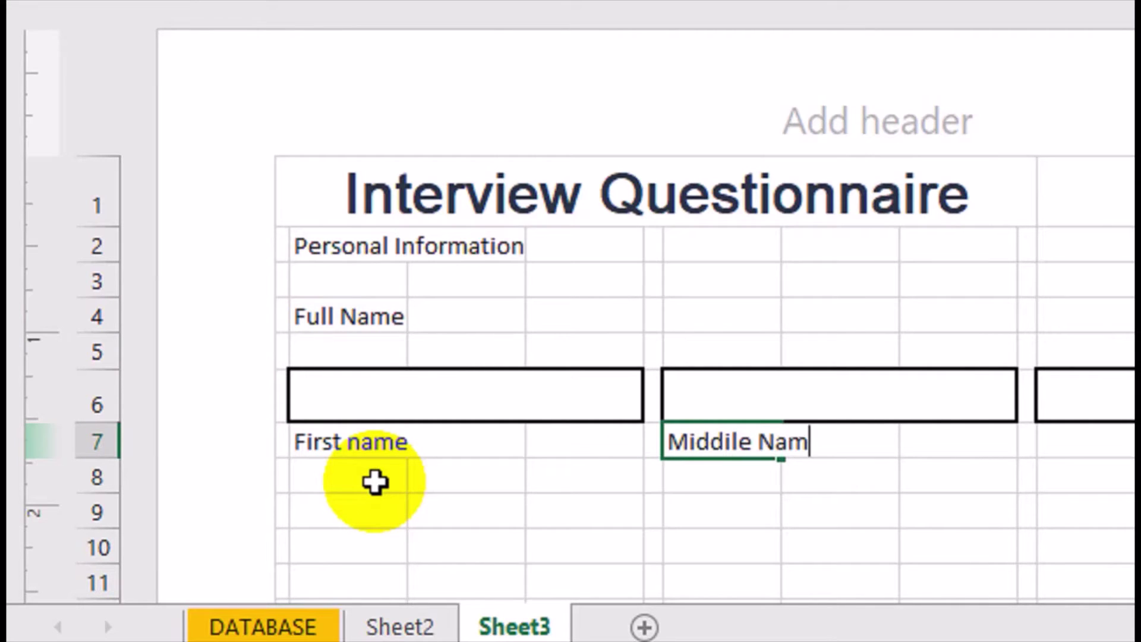
type("e")
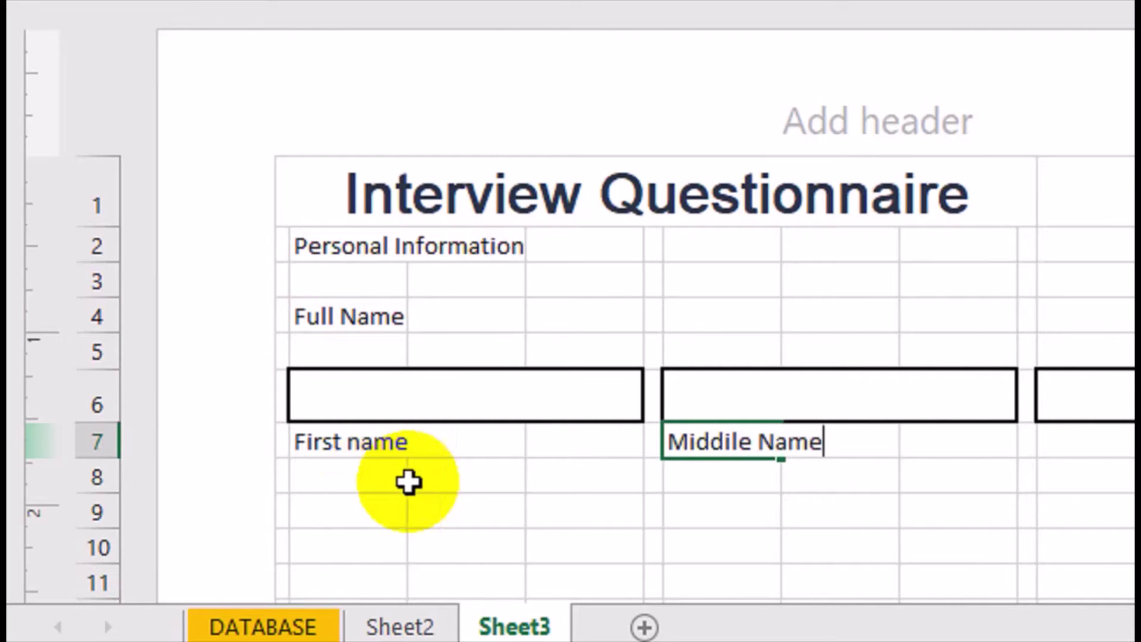
left_click(852, 384)
type("L")
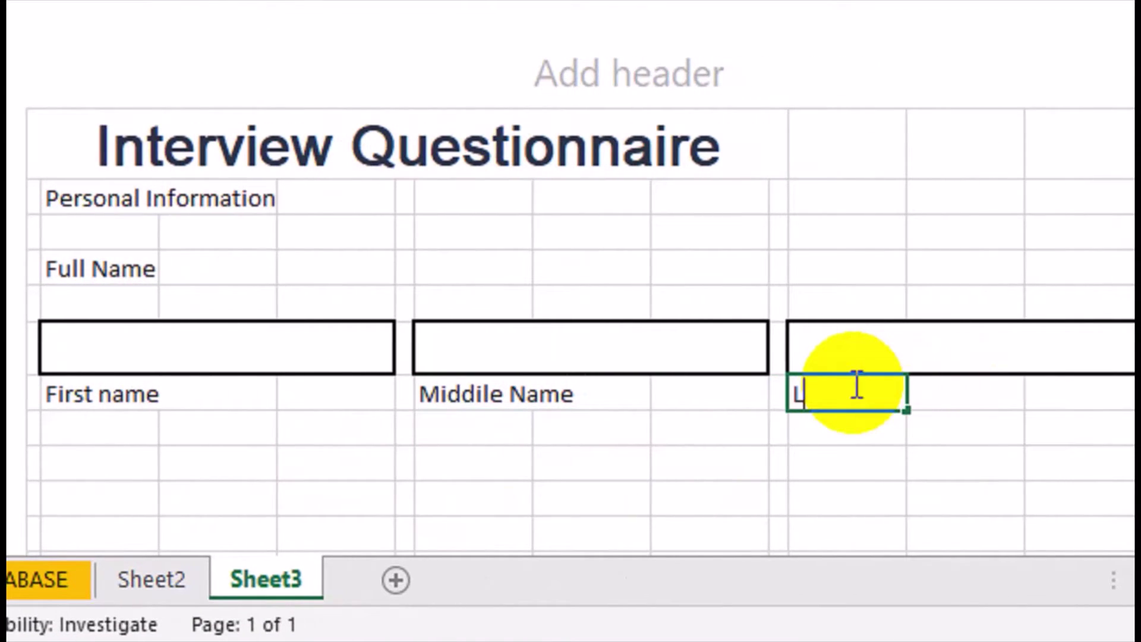
type("me")
key("Tab")
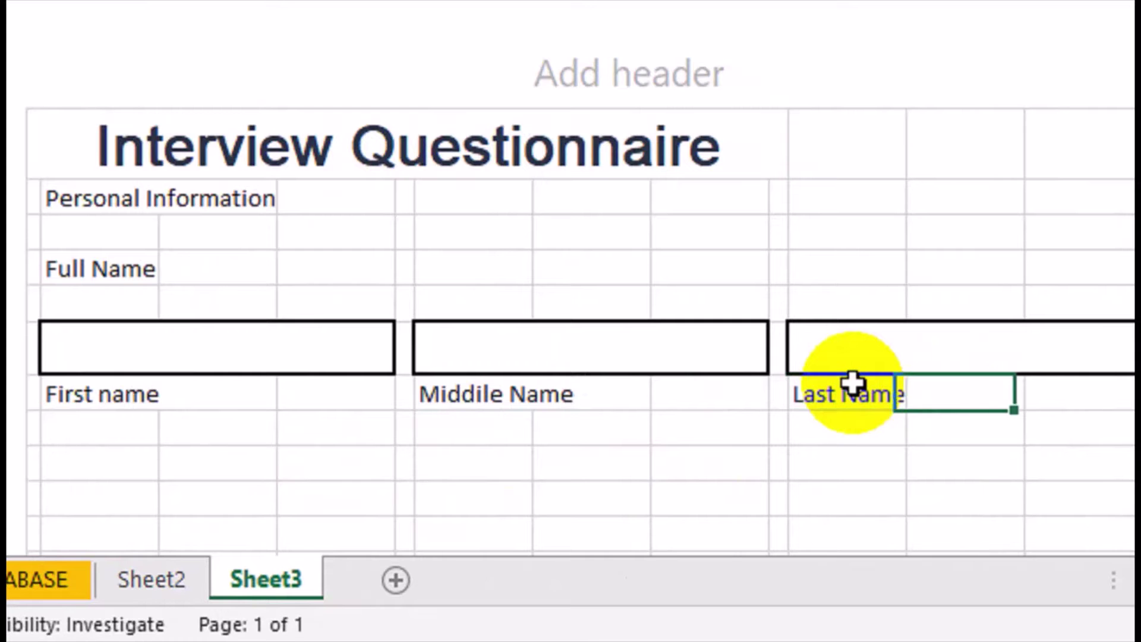
left_click(148, 431)
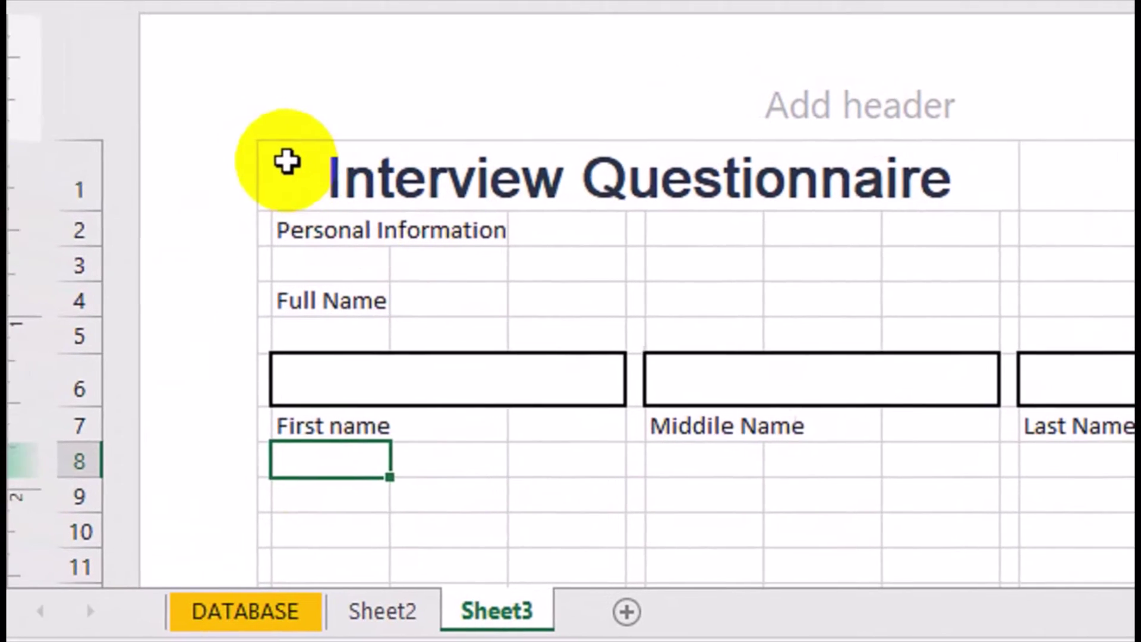
Add a bottom border under the title and Personal Information rows.
left_click_drag(216, 127, 853, 230)
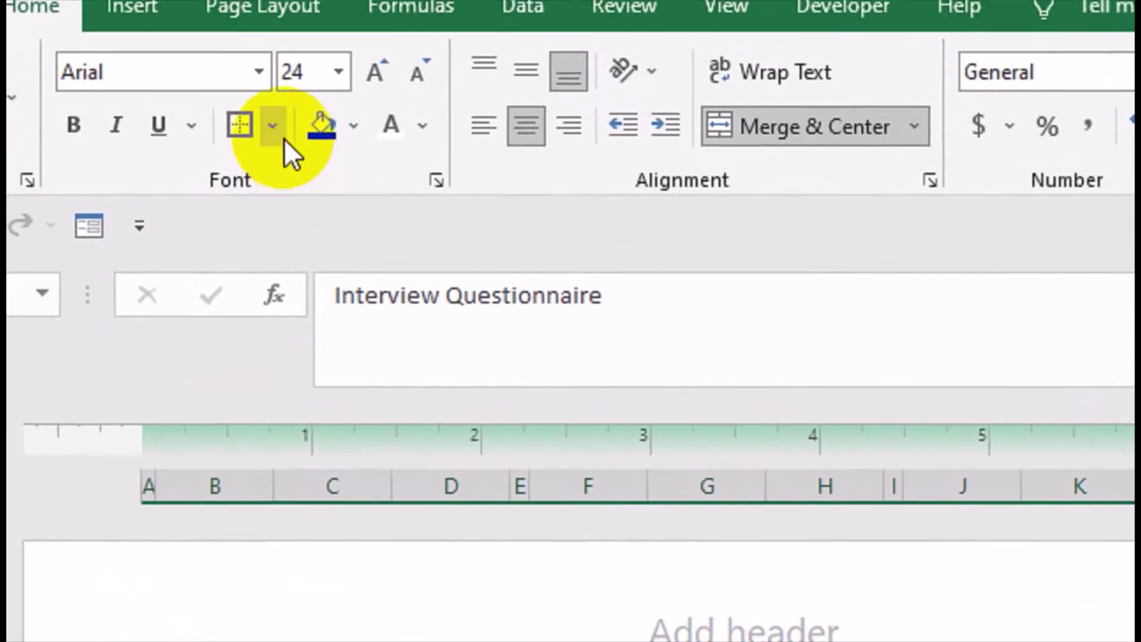
left_click(289, 166)
left_click(311, 255)
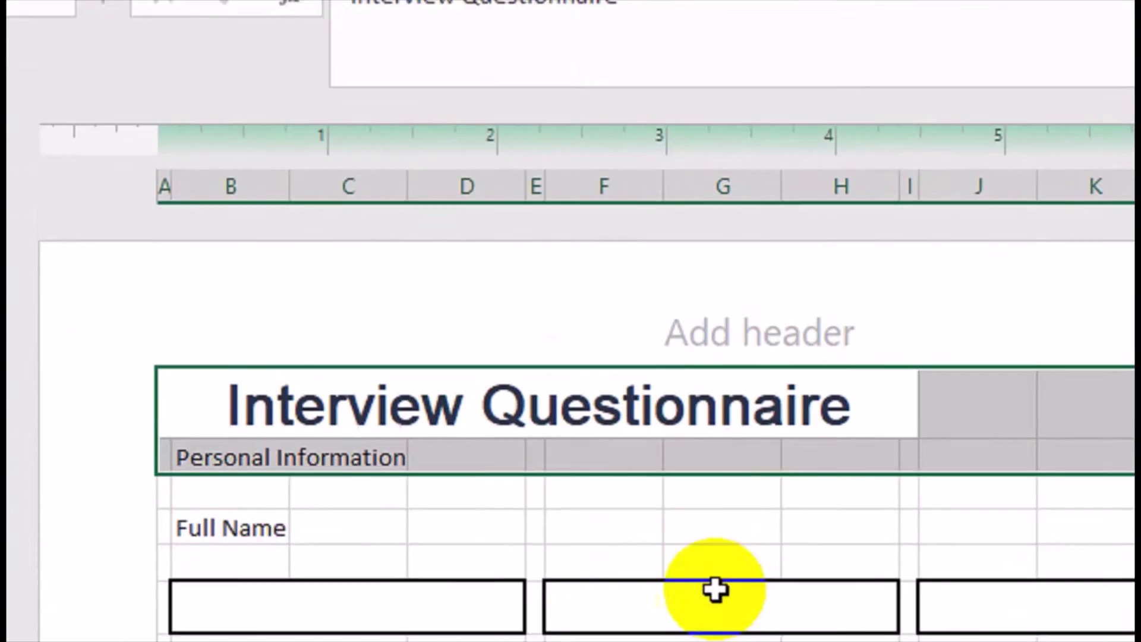
left_click(713, 476)
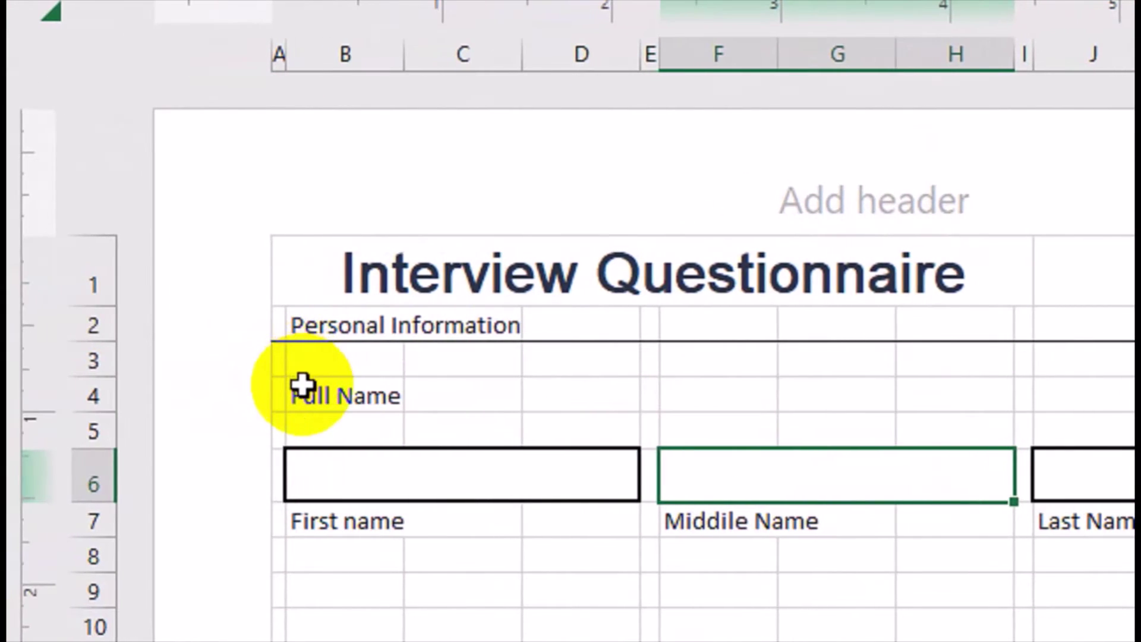
Put an outside border around the Full Name block, rows 4–8.
left_click_drag(300, 388, 853, 482)
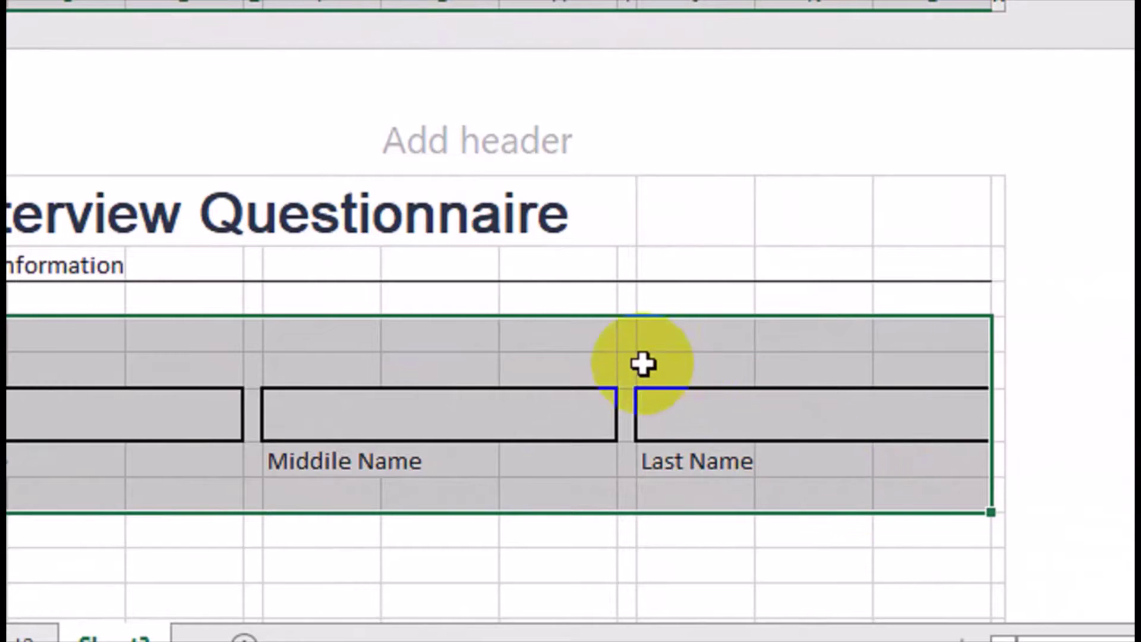
left_click(358, 344)
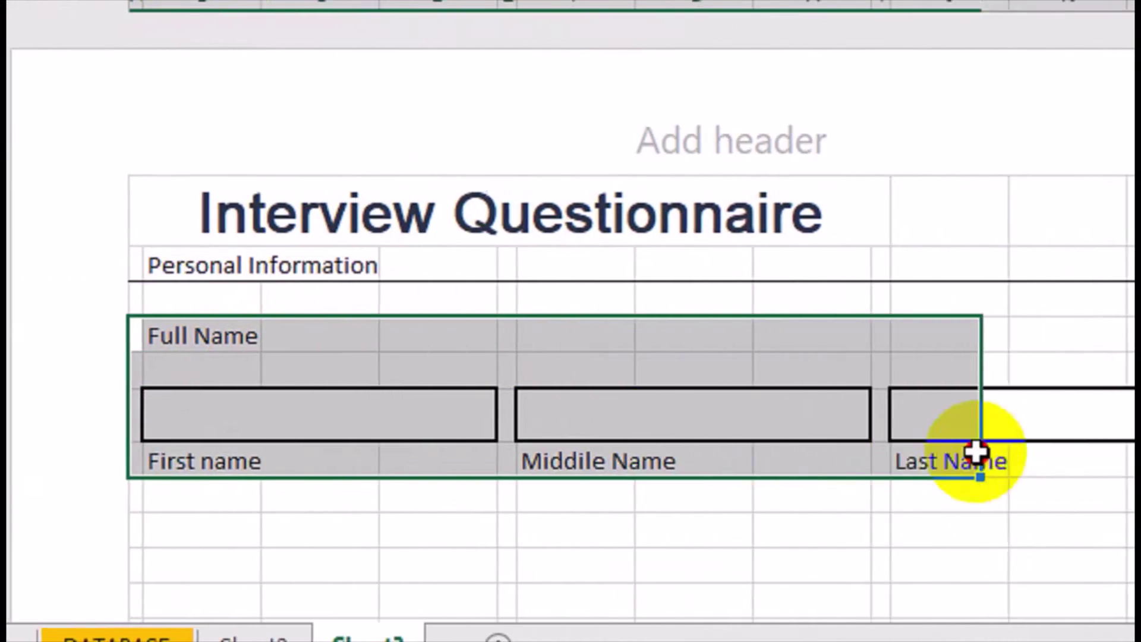
left_click_drag(358, 344, 856, 476)
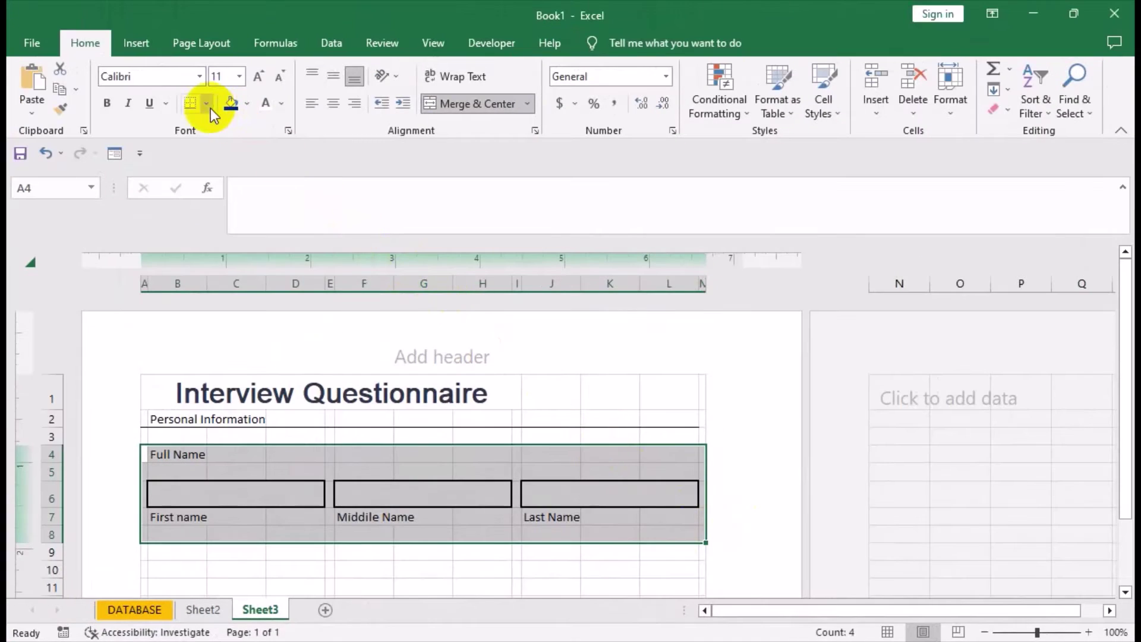
left_click(206, 103)
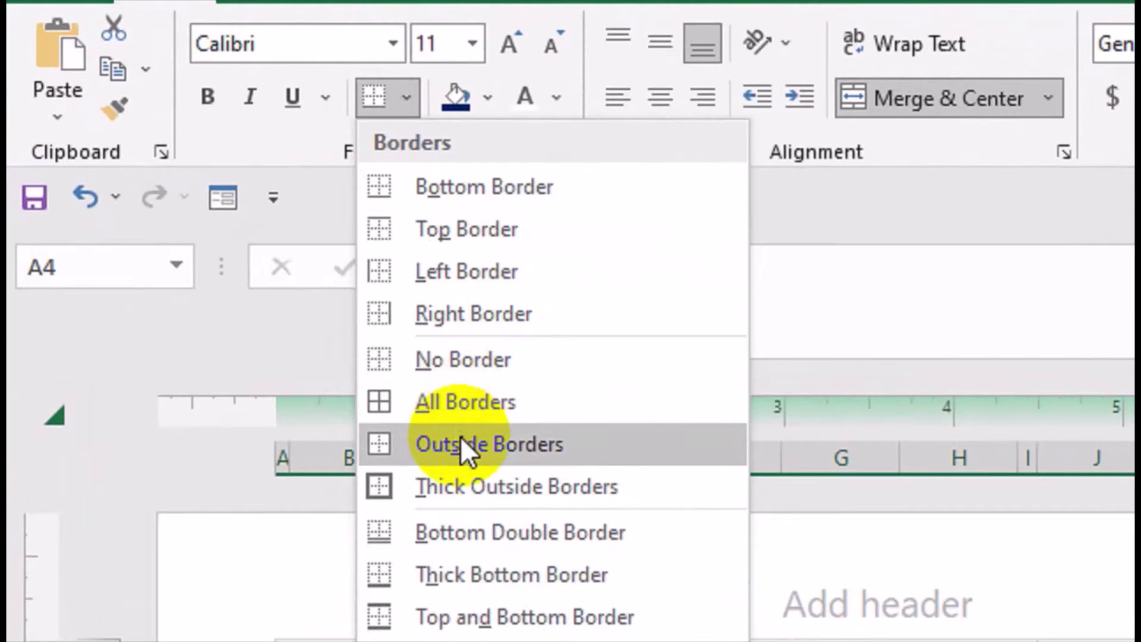
left_click(464, 443)
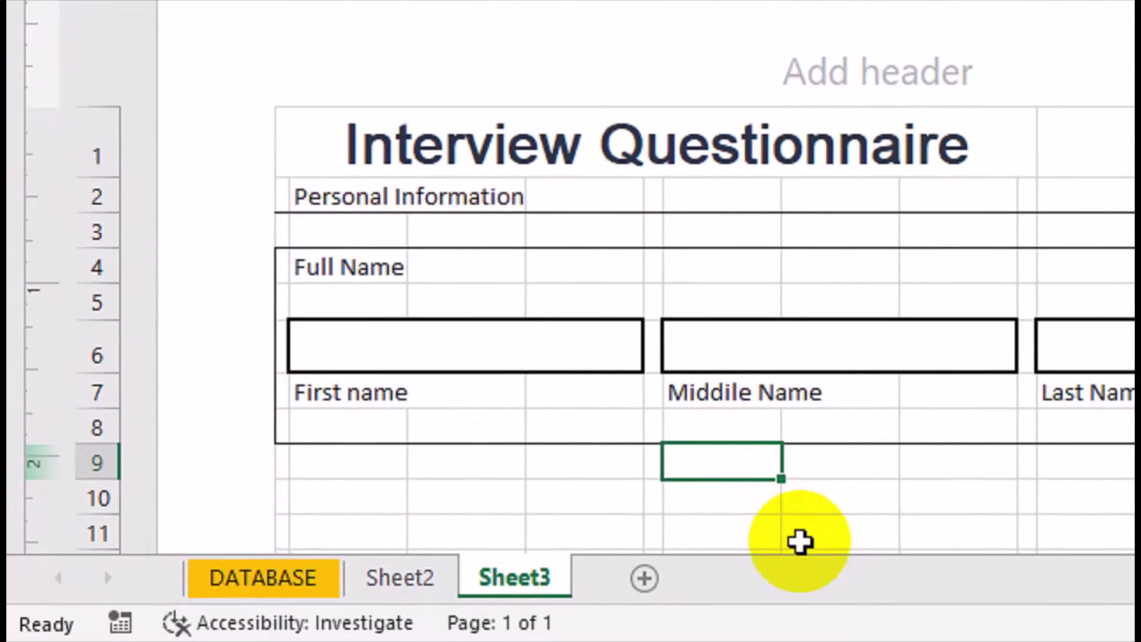
Give B11:F12 a thick outside border and merge H11:L12 as a second answer box.
left_click(331, 491)
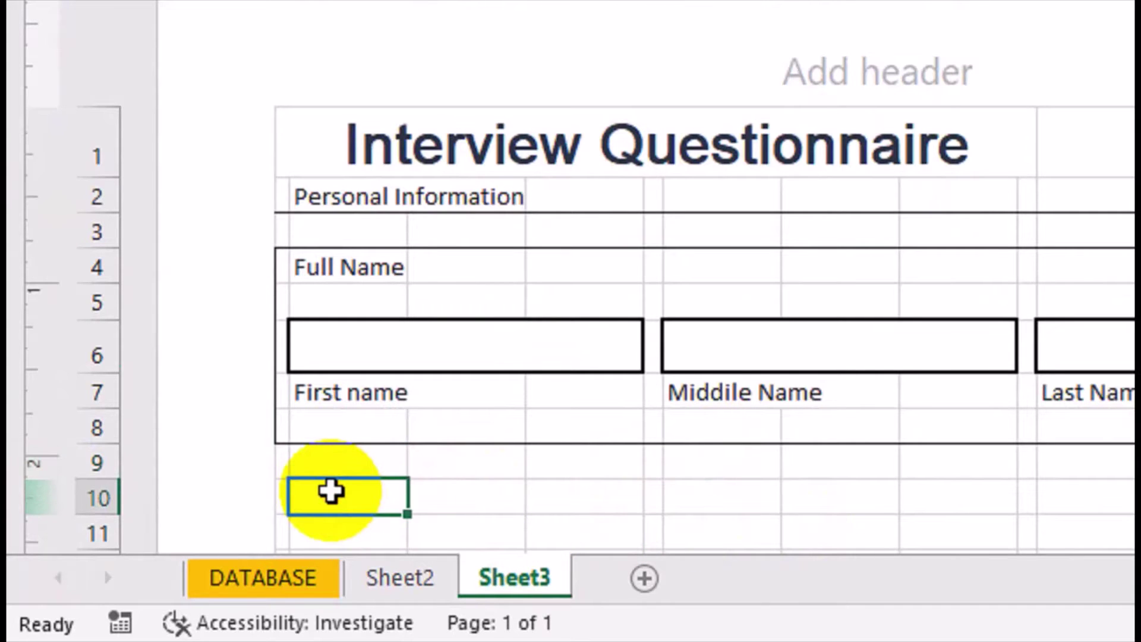
left_click_drag(847, 481, 840, 524)
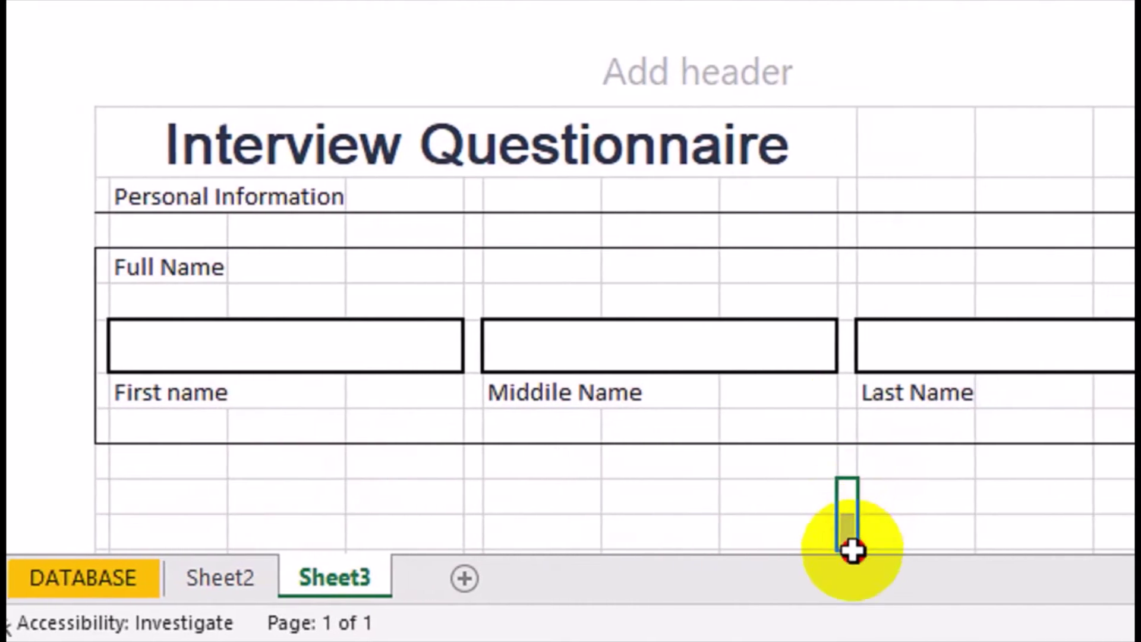
left_click(309, 316)
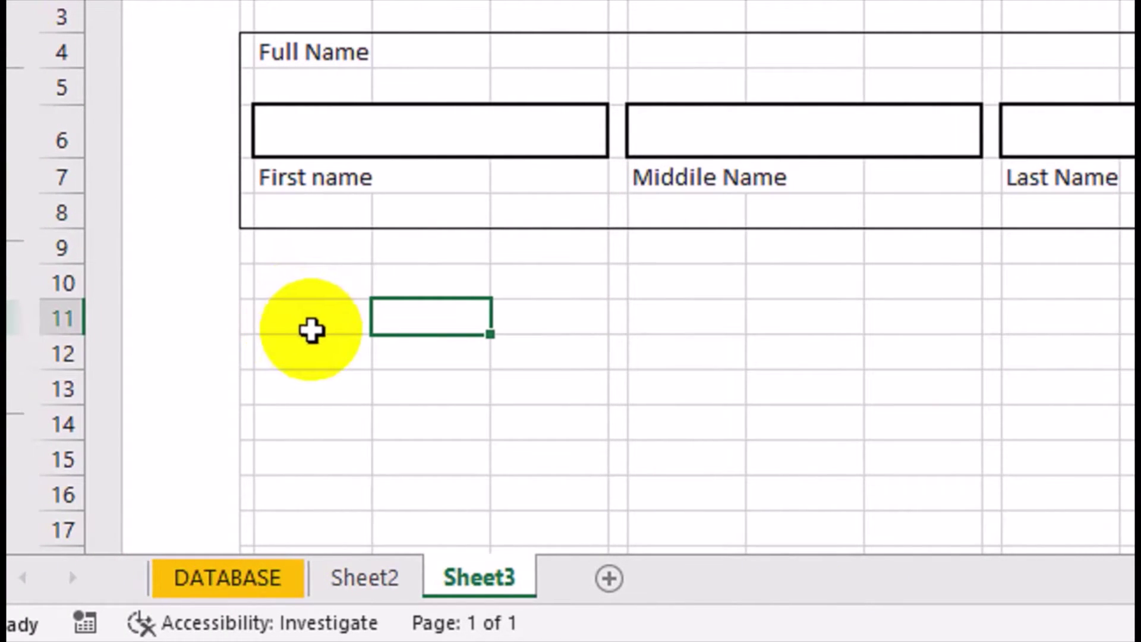
mouse_move(311, 330)
left_mouse_down()
mouse_move(688, 326)
mouse_move(741, 359)
left_mouse_up()
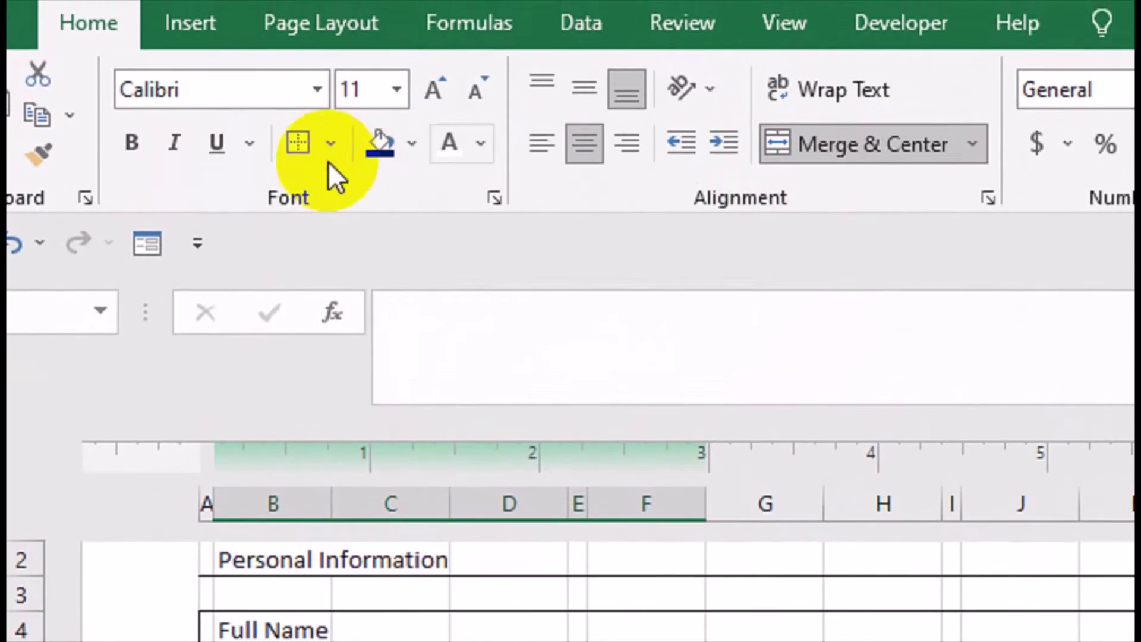
left_click(333, 160)
left_click(410, 464)
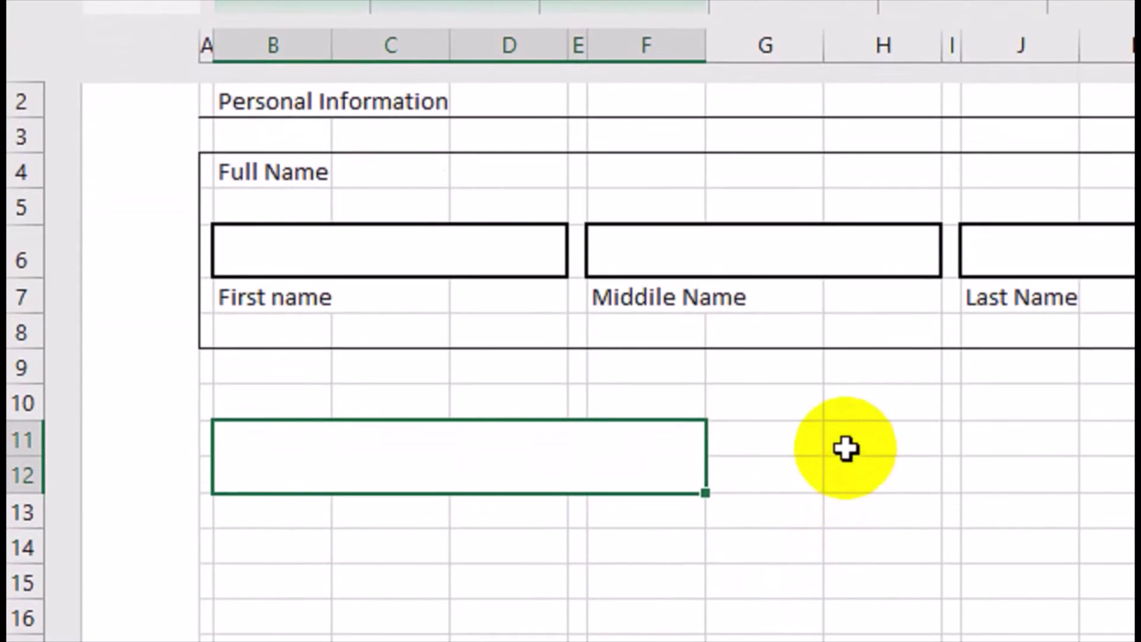
mouse_move(846, 448)
left_mouse_down()
mouse_move(947, 484)
mouse_move(858, 481)
mouse_move(854, 458)
left_mouse_up()
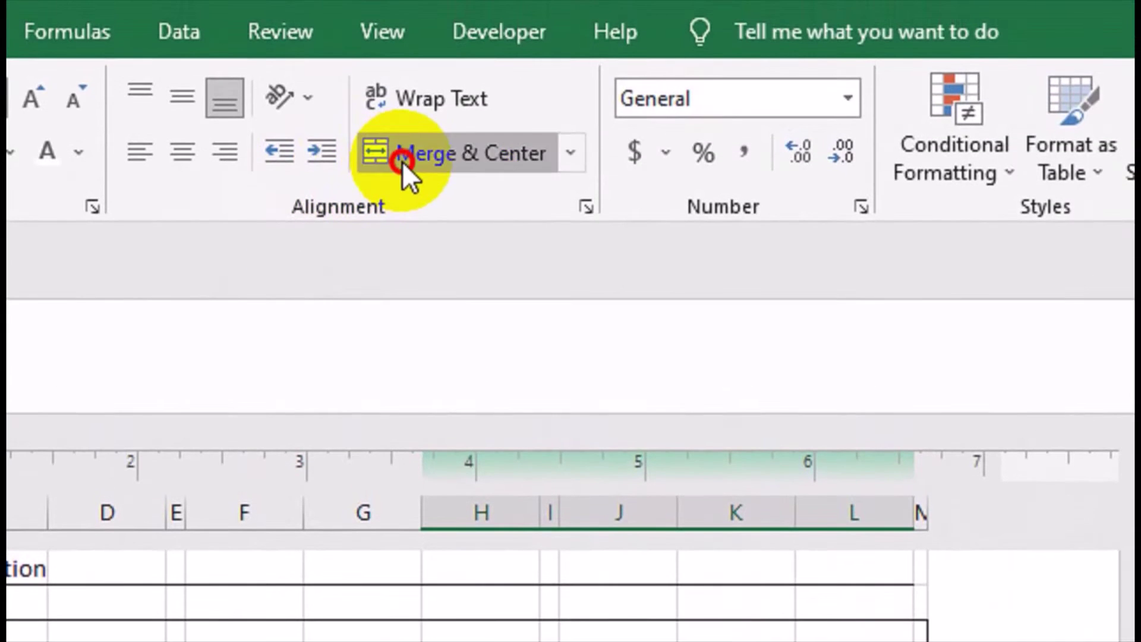
left_click(402, 162)
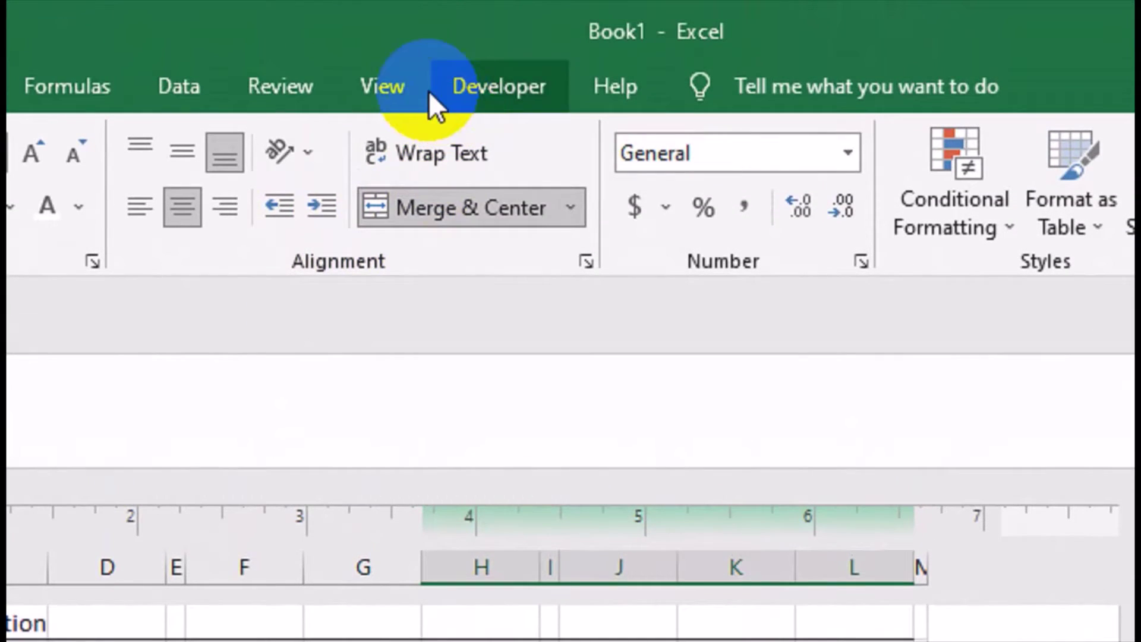
Add a List data validation with source Male,Female to H11:L12 and test the dropdown.
left_click(283, 89)
left_click(873, 223)
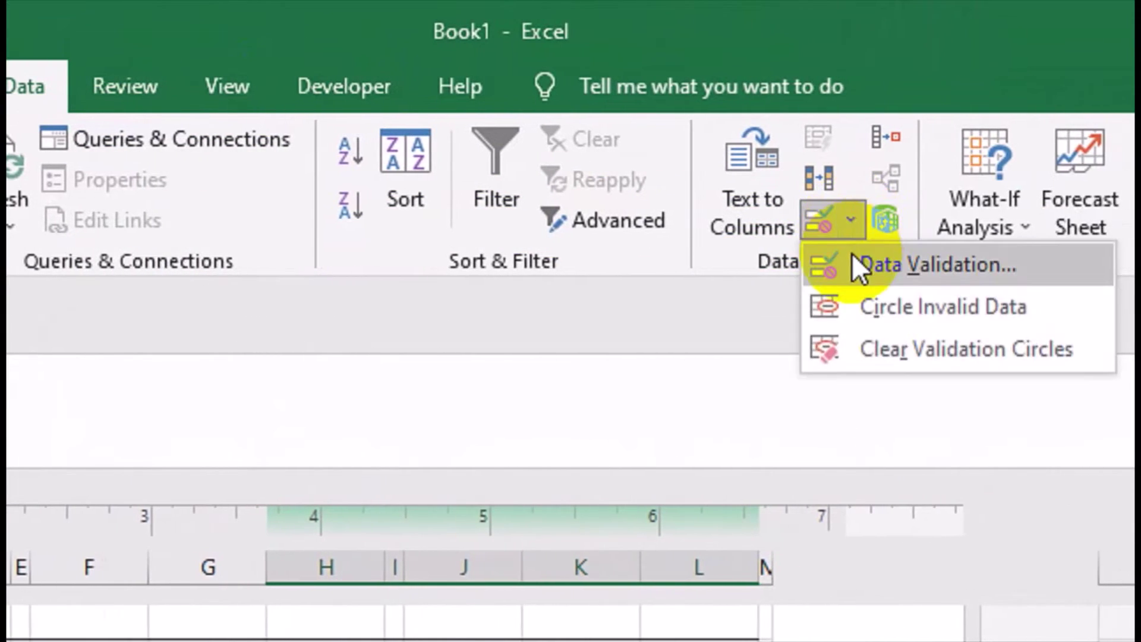
left_click(856, 262)
left_click(249, 445)
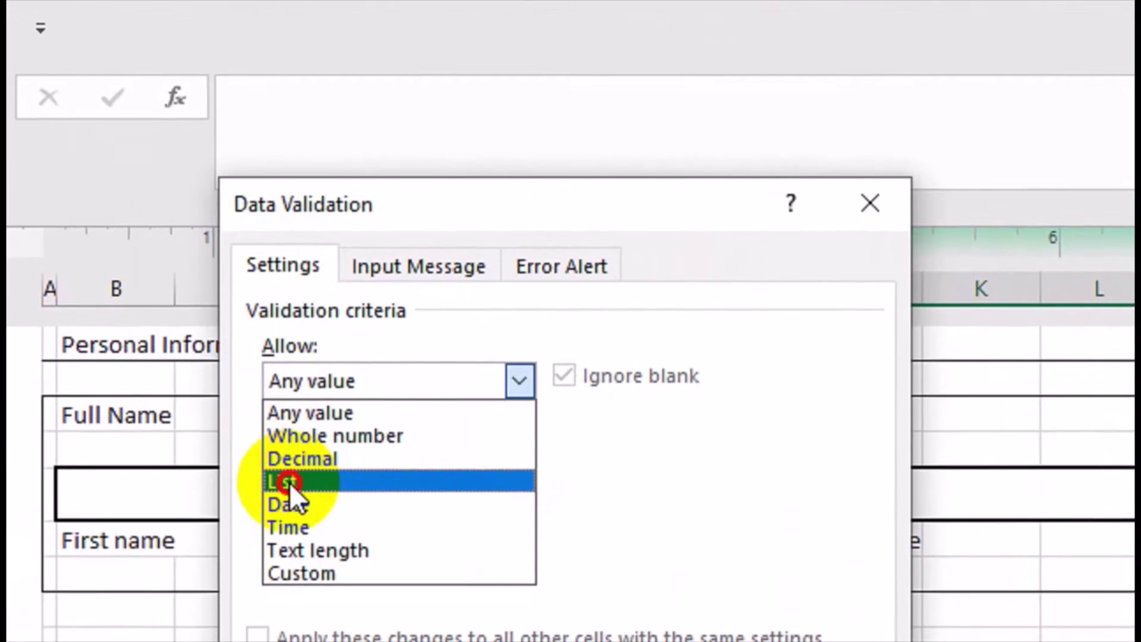
left_click(196, 546)
left_click(233, 585)
type("M")
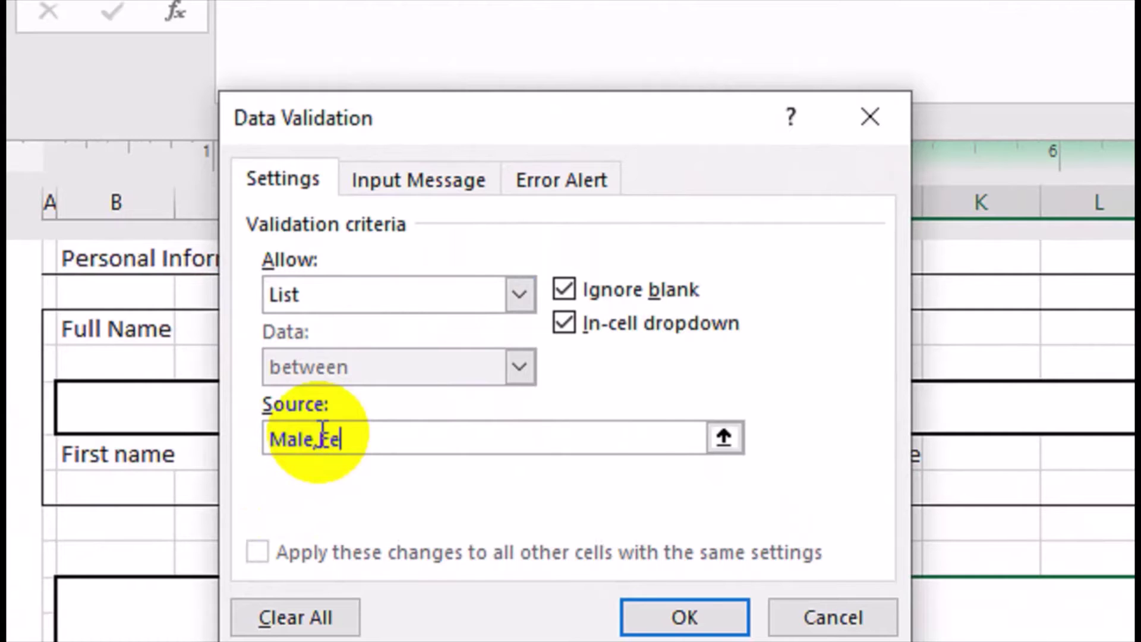
type("al")
type("e")
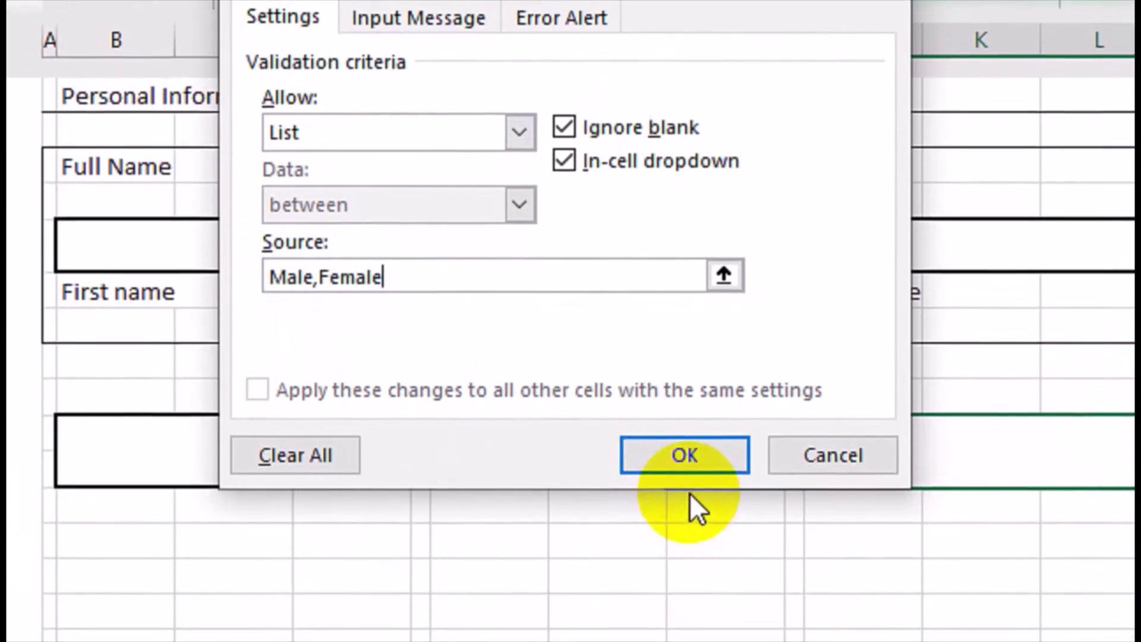
left_click(683, 456)
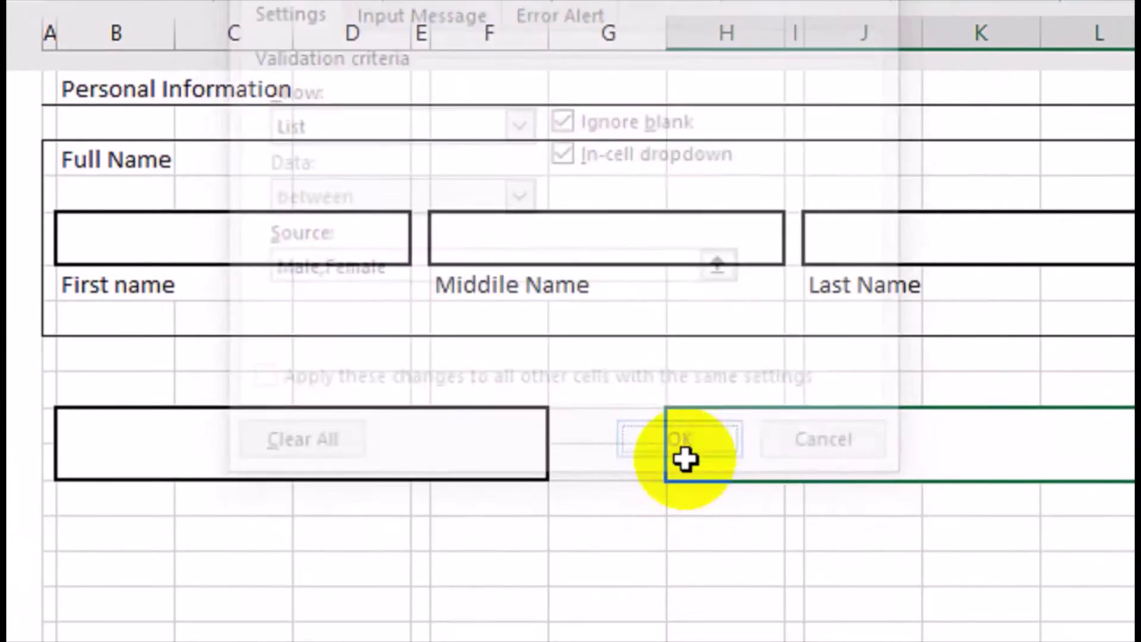
left_click(842, 425)
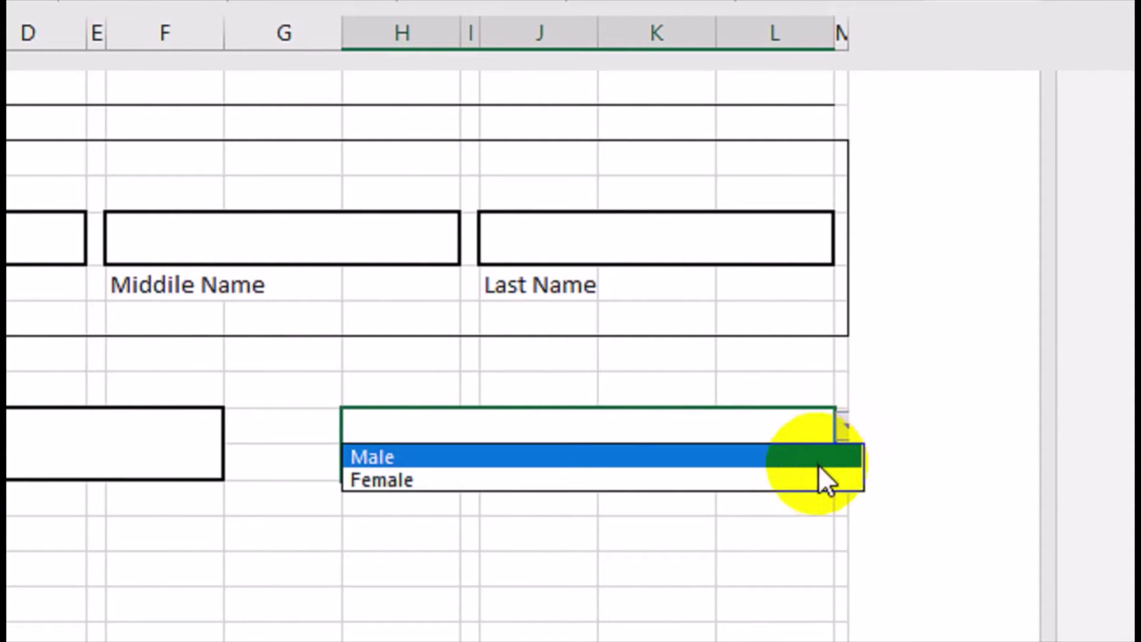
left_click(640, 406)
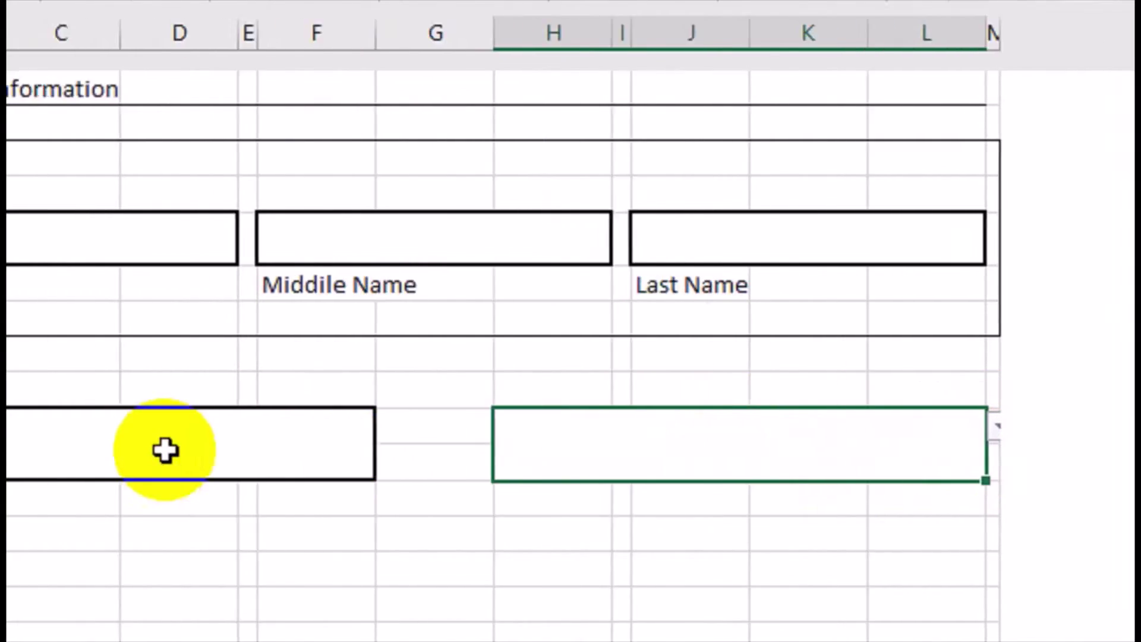
left_click(315, 395)
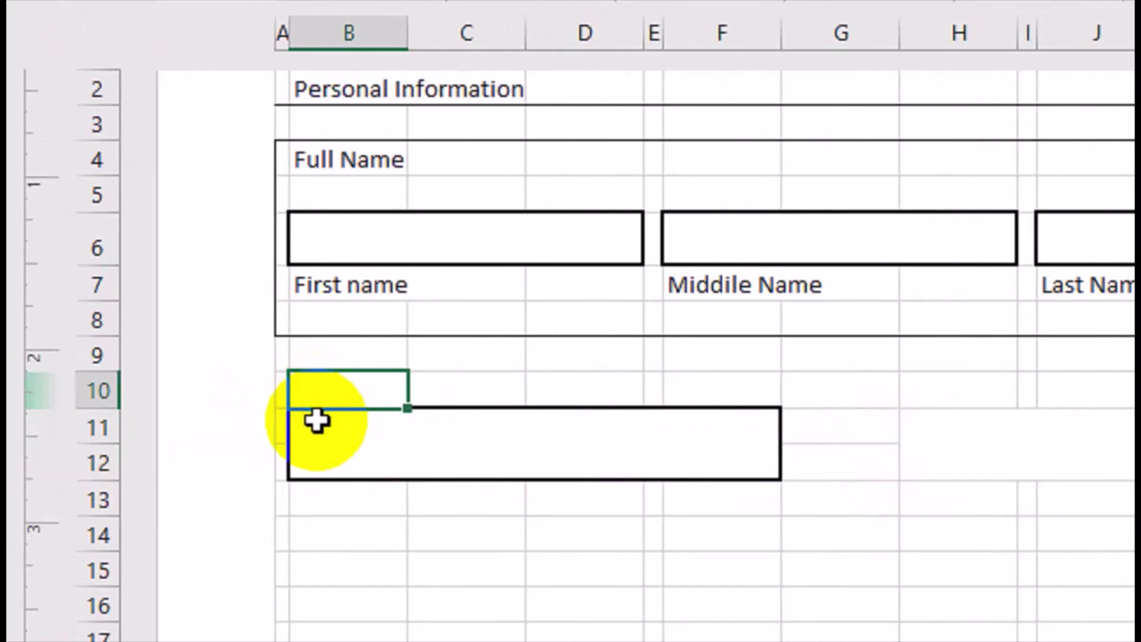
Insert a blank row at row 10 and type AGE in B10.
left_click(97, 390)
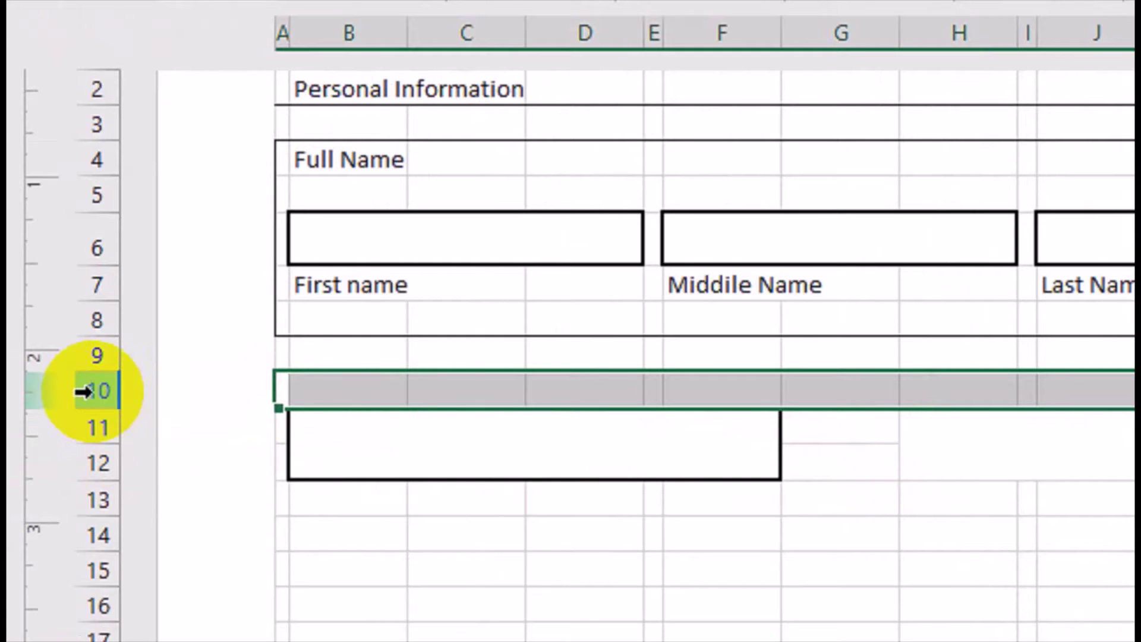
key("ctrl+shift+plus")
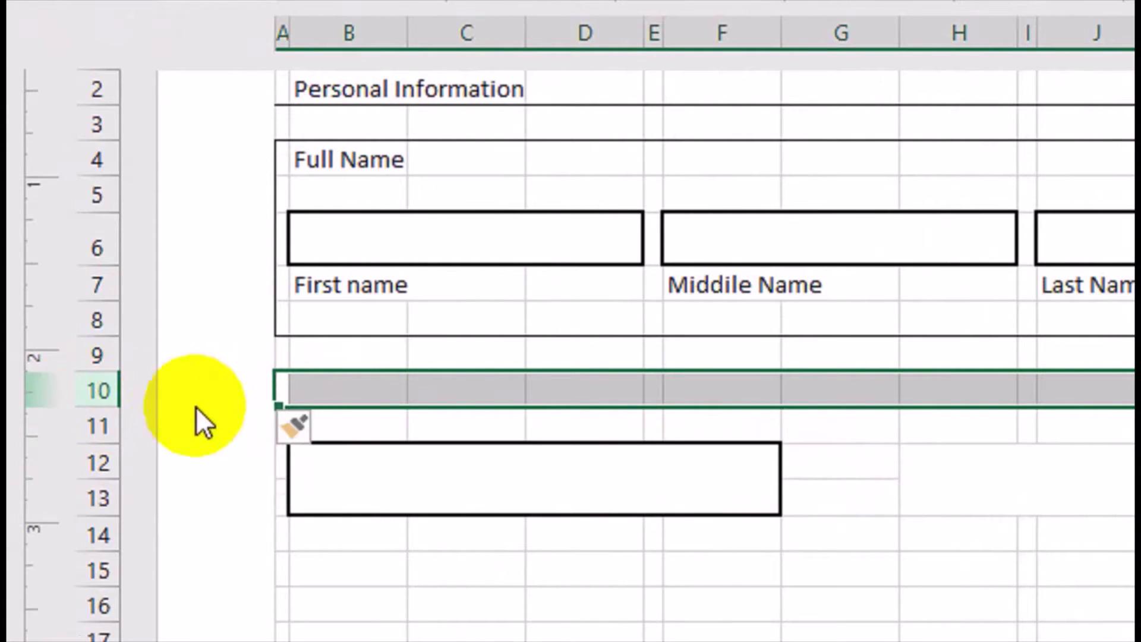
left_click(381, 395)
type("AGE")
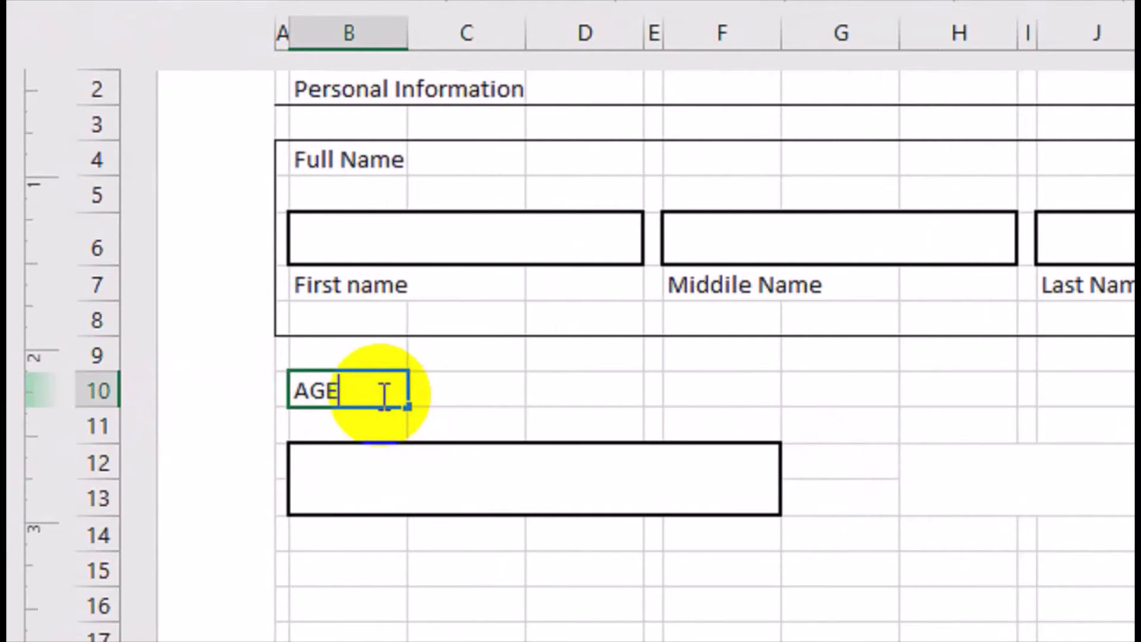
key("Tab")
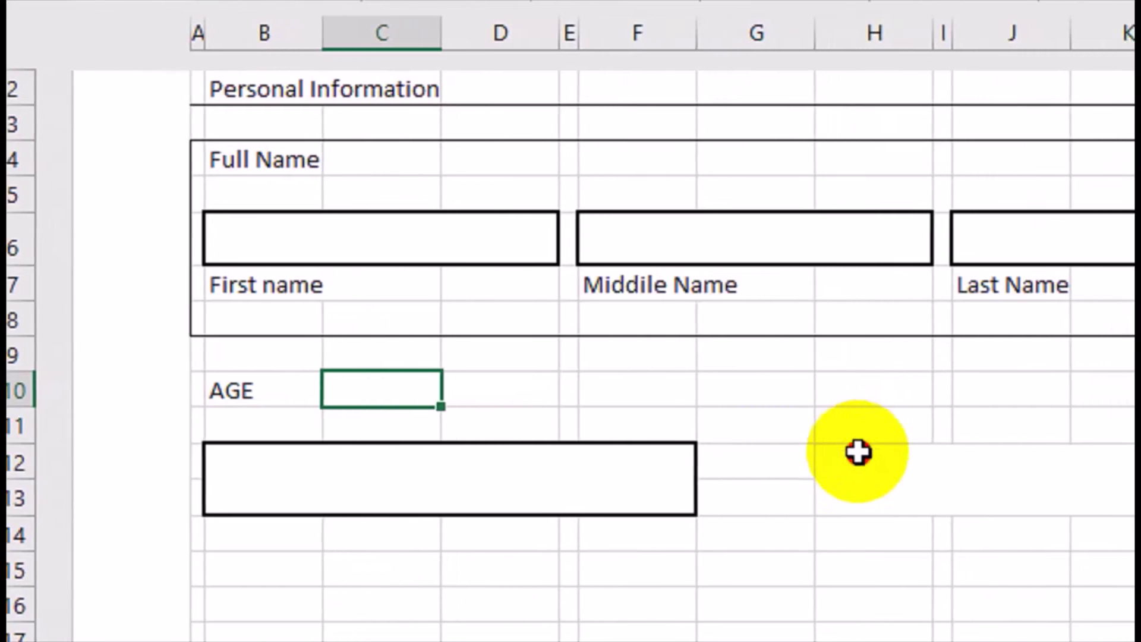
Type GENDER in H10 above the right-hand answer box.
left_click(944, 451)
left_click(166, 95)
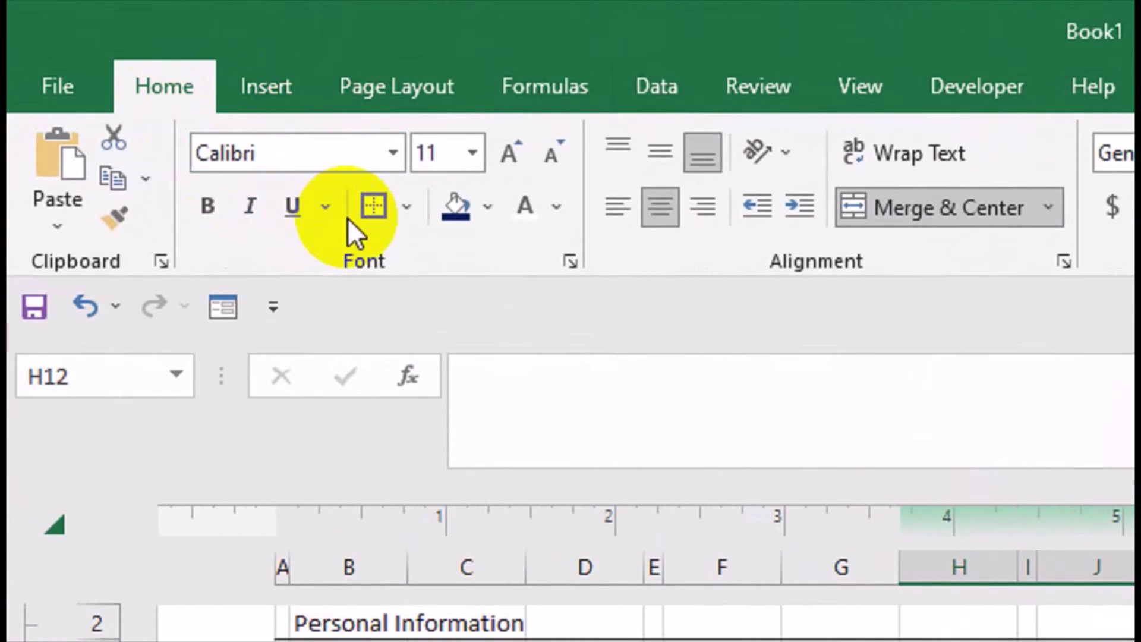
left_click(372, 208)
left_click(811, 289)
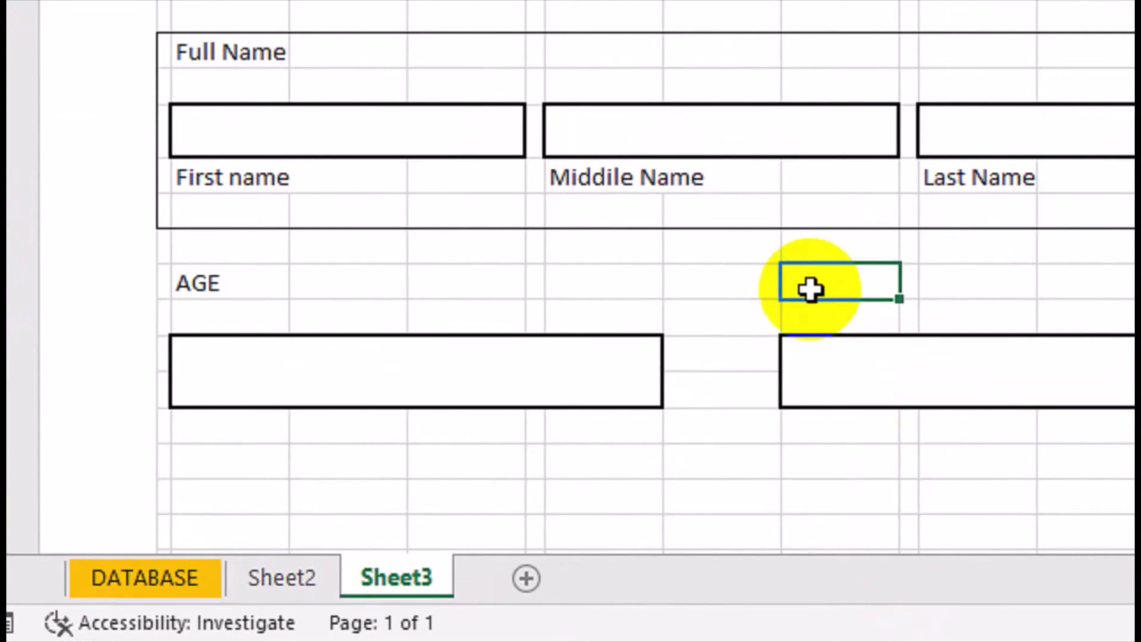
type("GENDER")
key("Return")
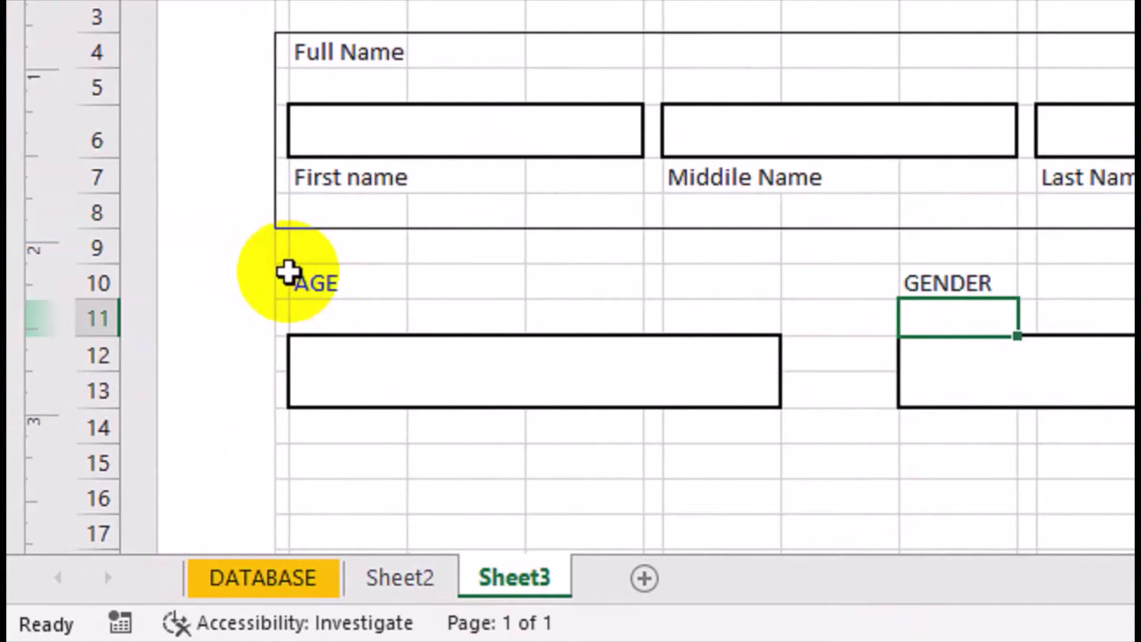
Outline the AGE and GENDER block, B10:L14, with Outside Borders.
left_click_drag(288, 272, 853, 434)
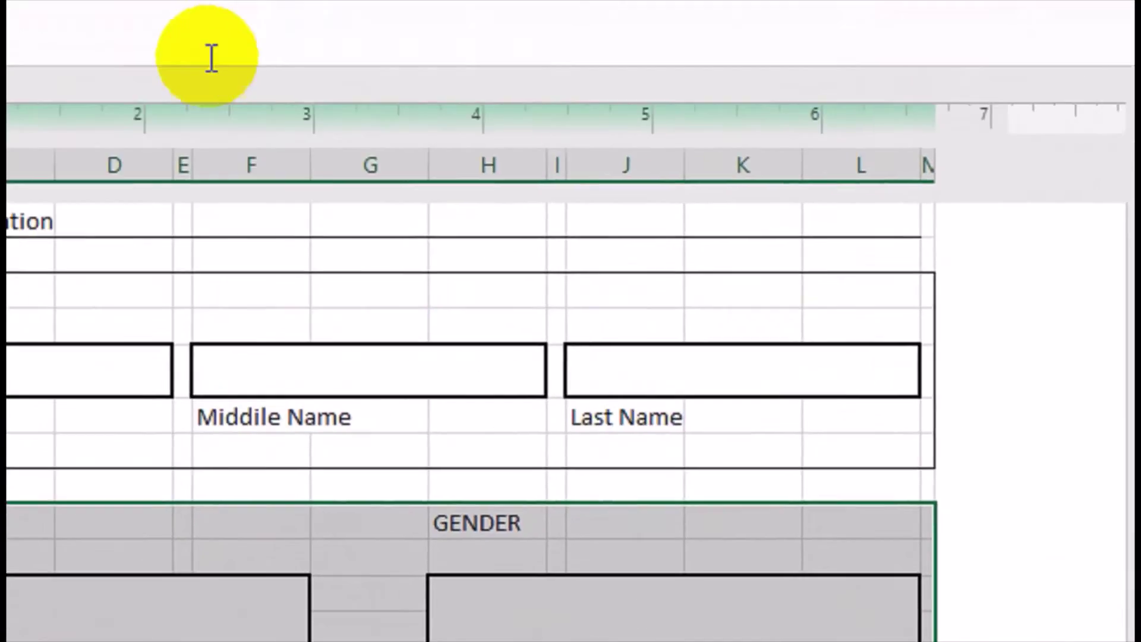
left_click(275, 143)
left_click(414, 485)
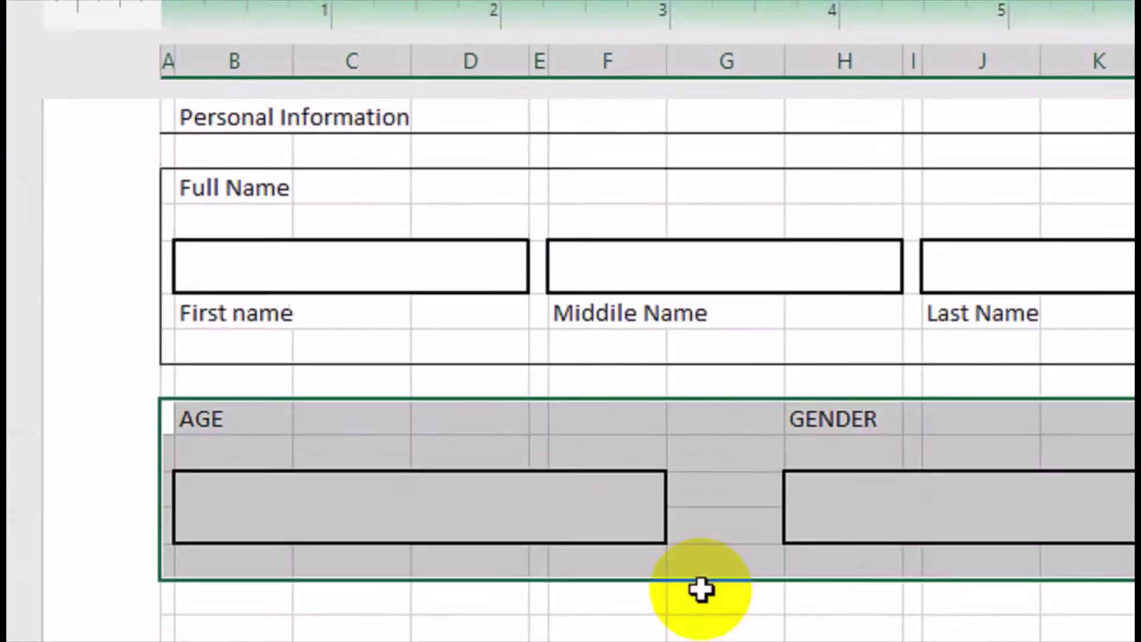
left_click(680, 522)
left_click_drag(810, 499, 848, 591)
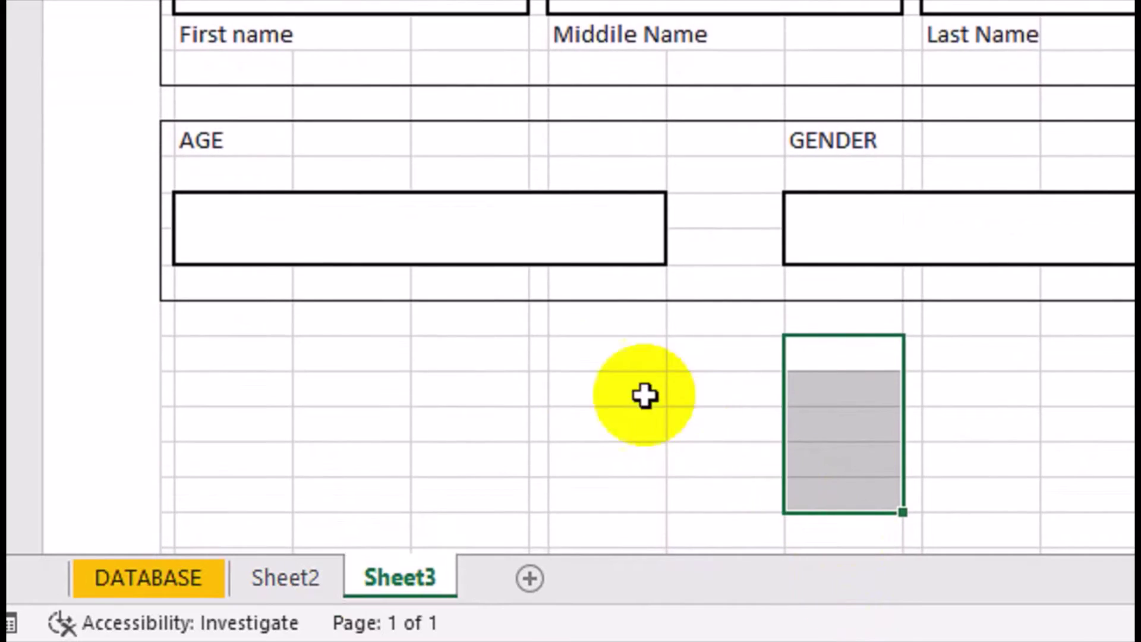
left_click(289, 357)
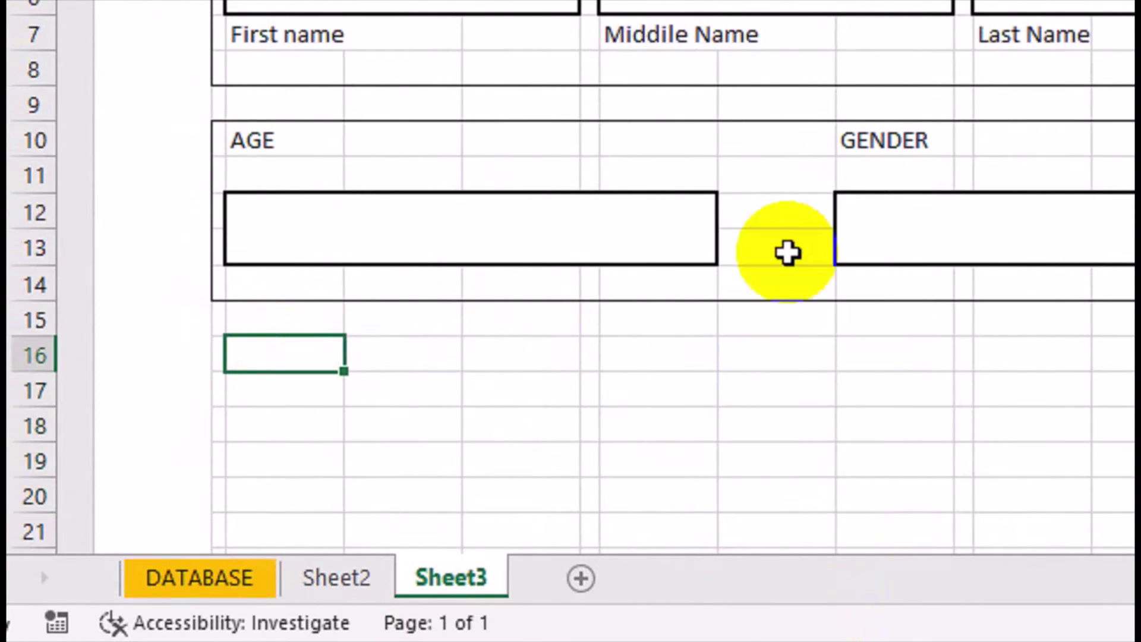
Finish the ADDRESS label and outline a taller full-width answer box in row 18.
type("ADDRE")
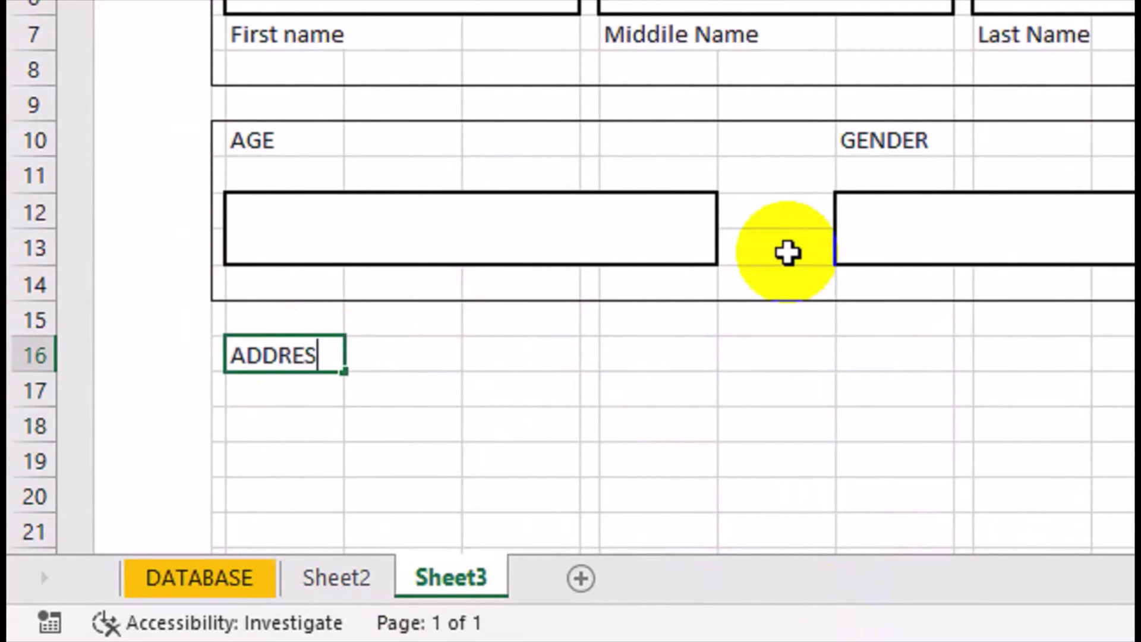
type("S")
key("Return")
key("Down")
key("Down")
key("Up")
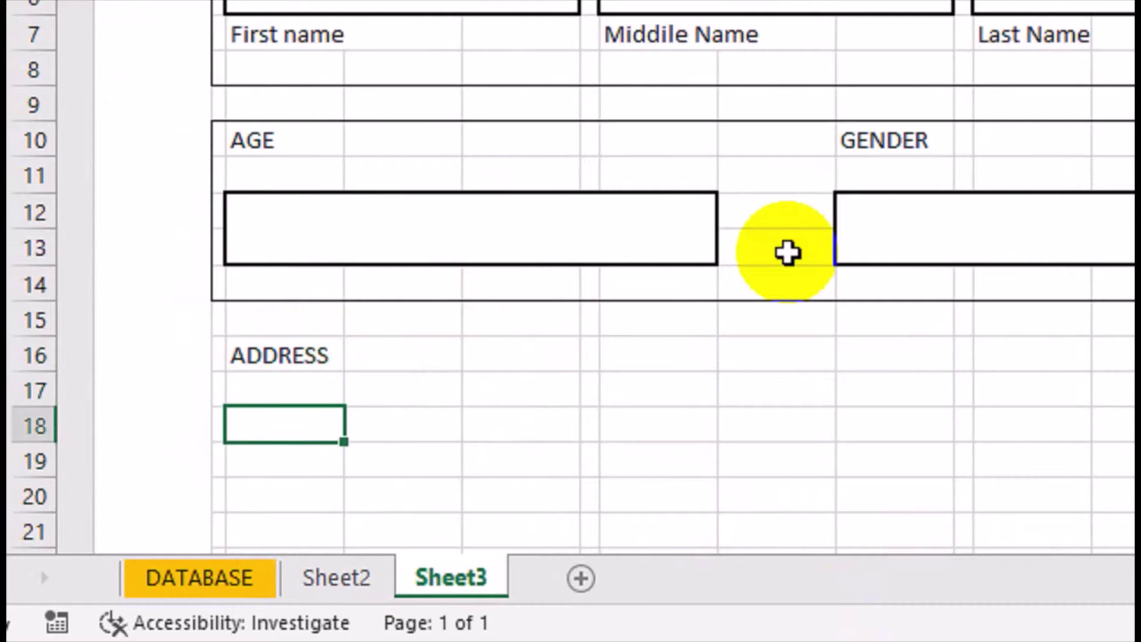
key("shift+Right")
key("shift+Right")
key("shift+Right")
key("shift+Right")
key("shift+Right")
key("shift+Right")
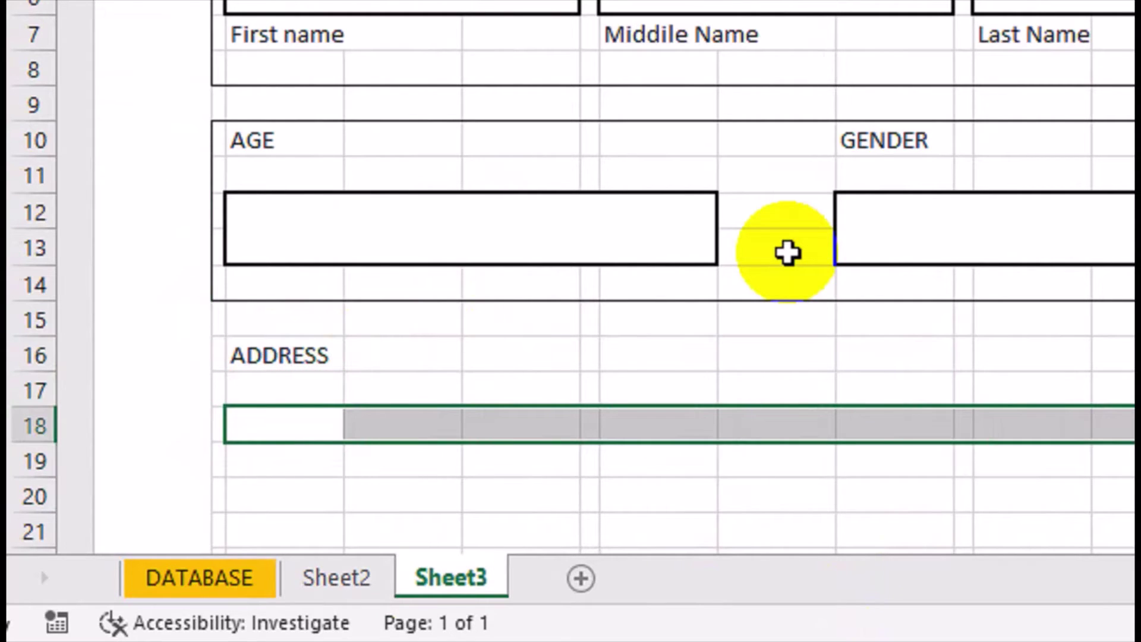
key("shift+Down")
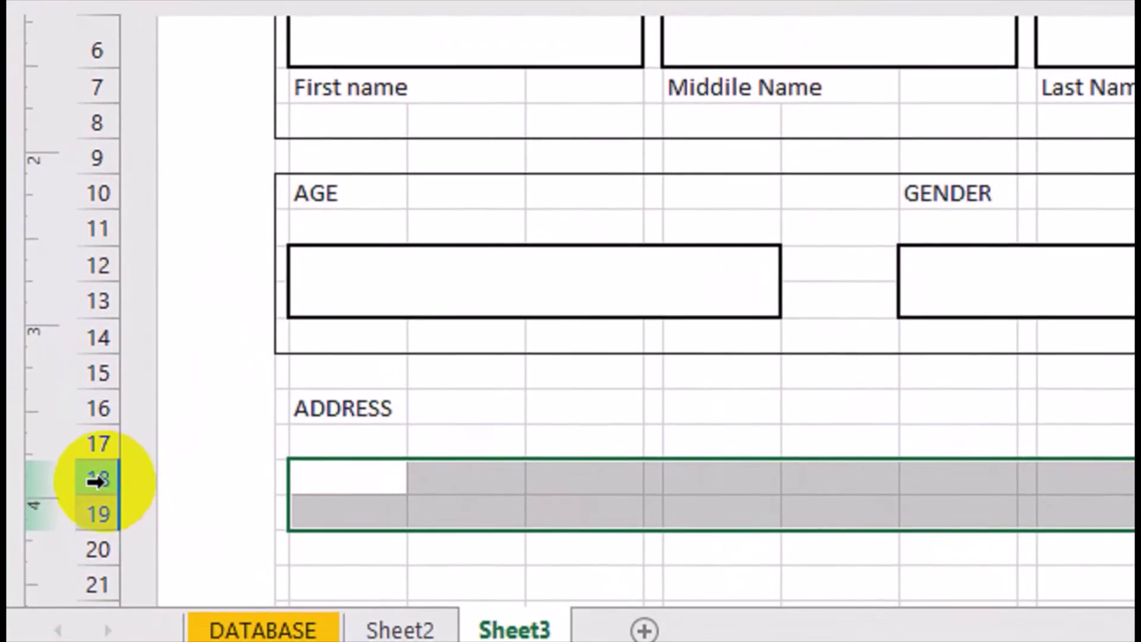
left_click(95, 481)
left_click_drag(98, 497, 99, 508)
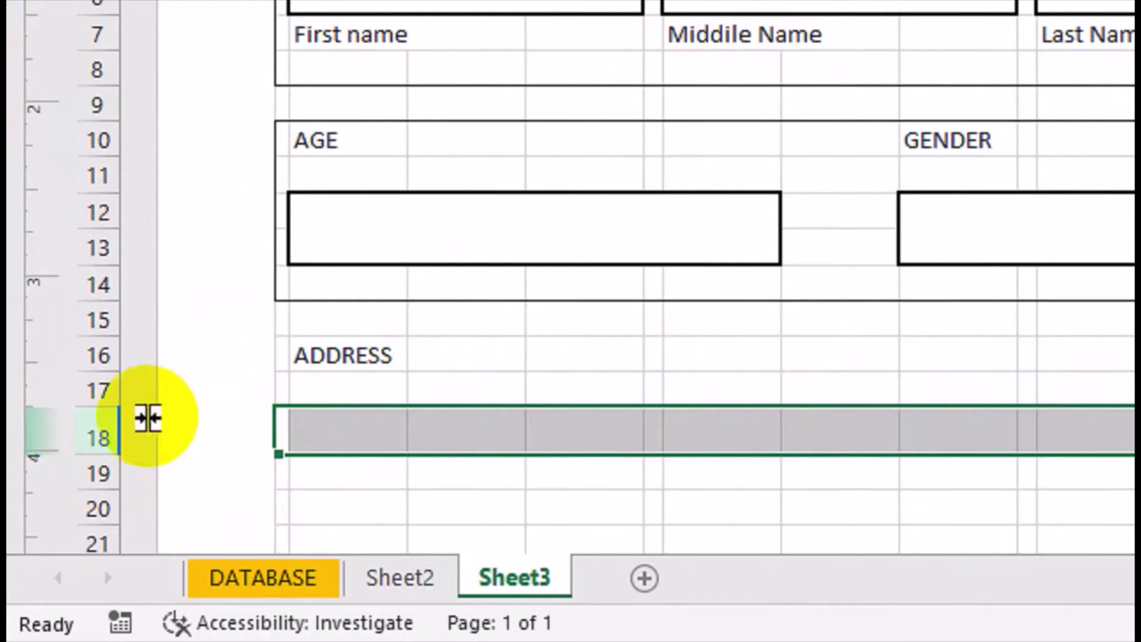
mouse_move(97, 406)
left_mouse_down()
mouse_move(104, 393)
mouse_move(109, 451)
left_mouse_up()
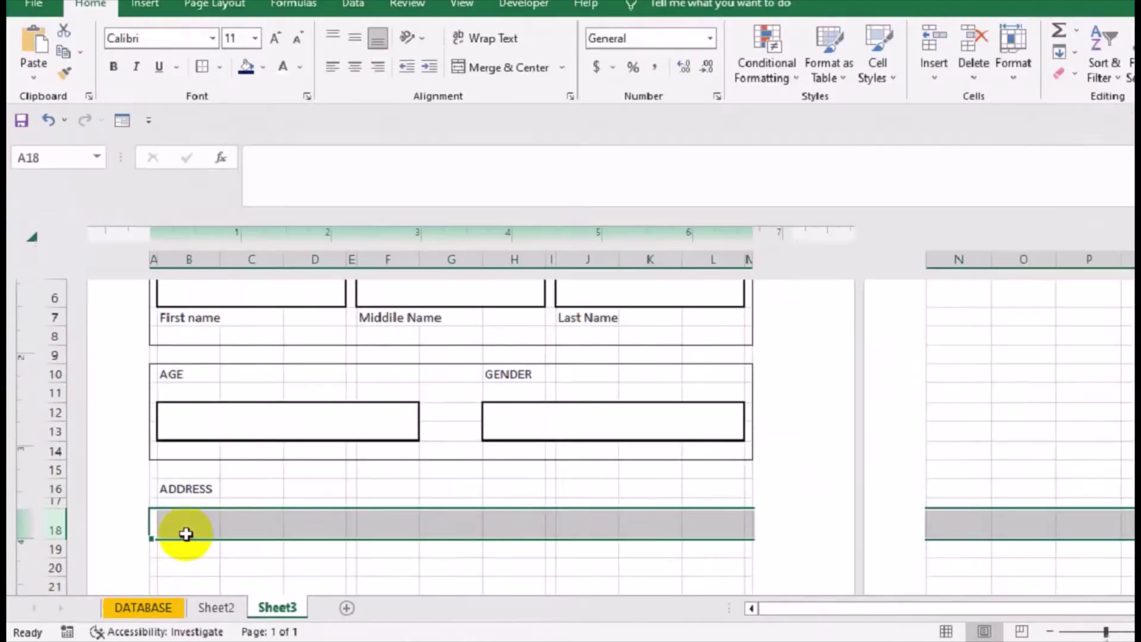
left_click(206, 104)
left_click(232, 275)
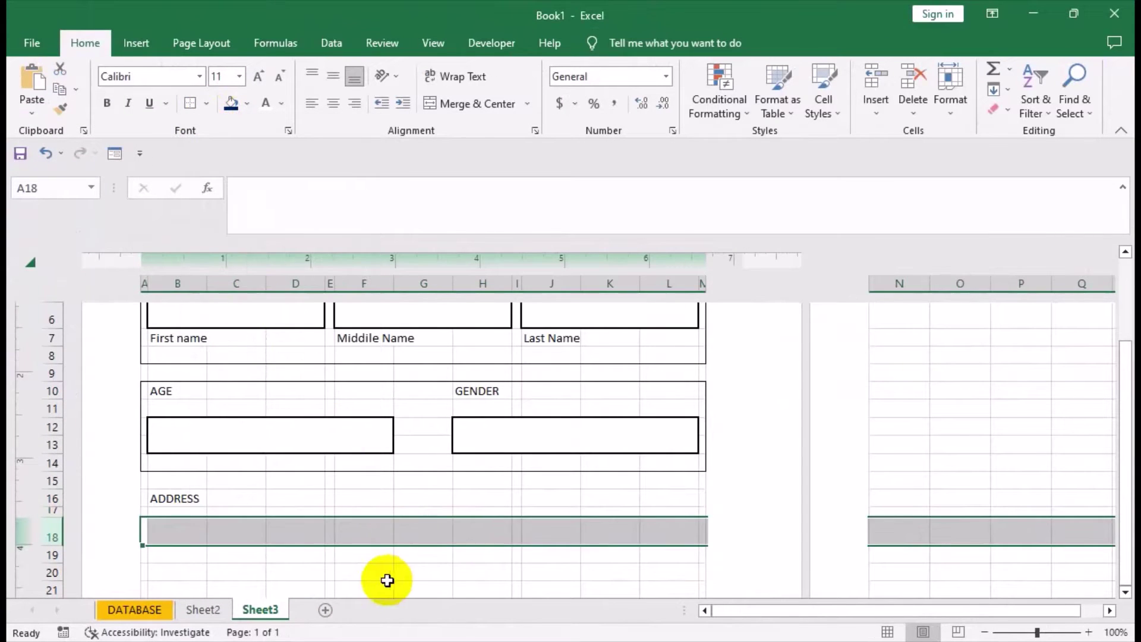
left_click(387, 580)
Add the STREET ADDRES label in B20, shrink row 21, and set up the B22:L22 box.
left_click(174, 525)
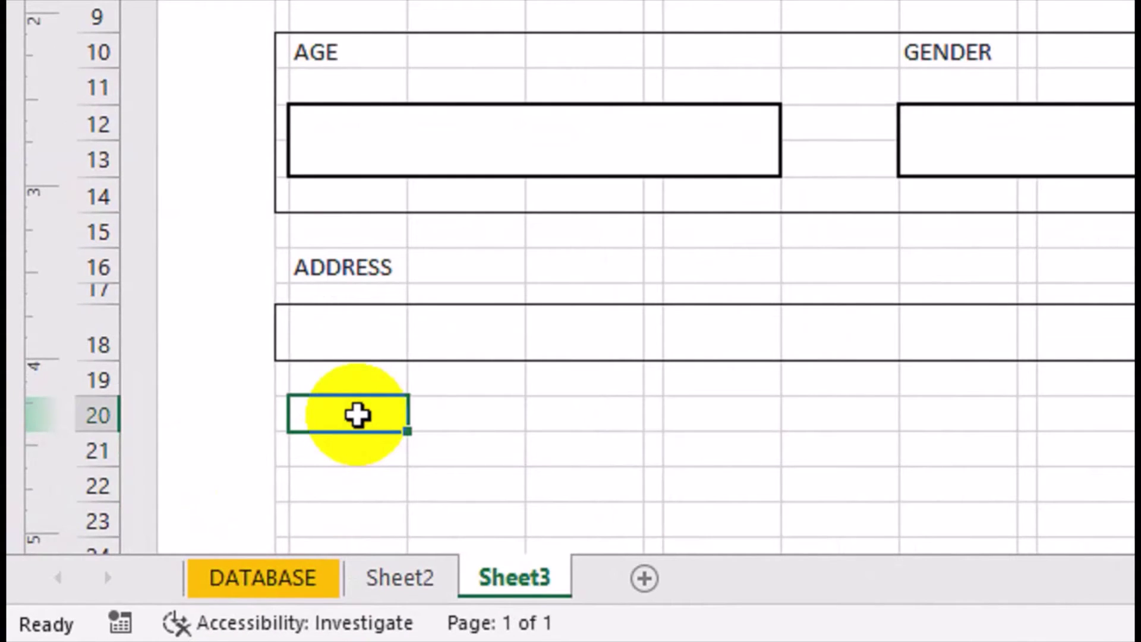
type("STREET ADDRES")
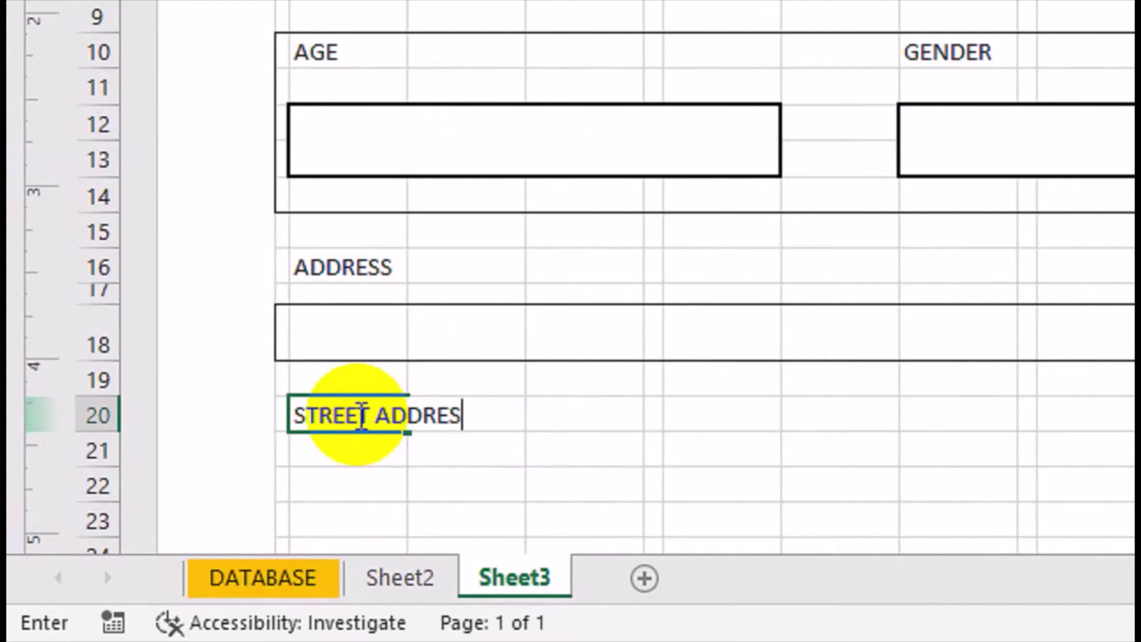
key("Return")
key("Return")
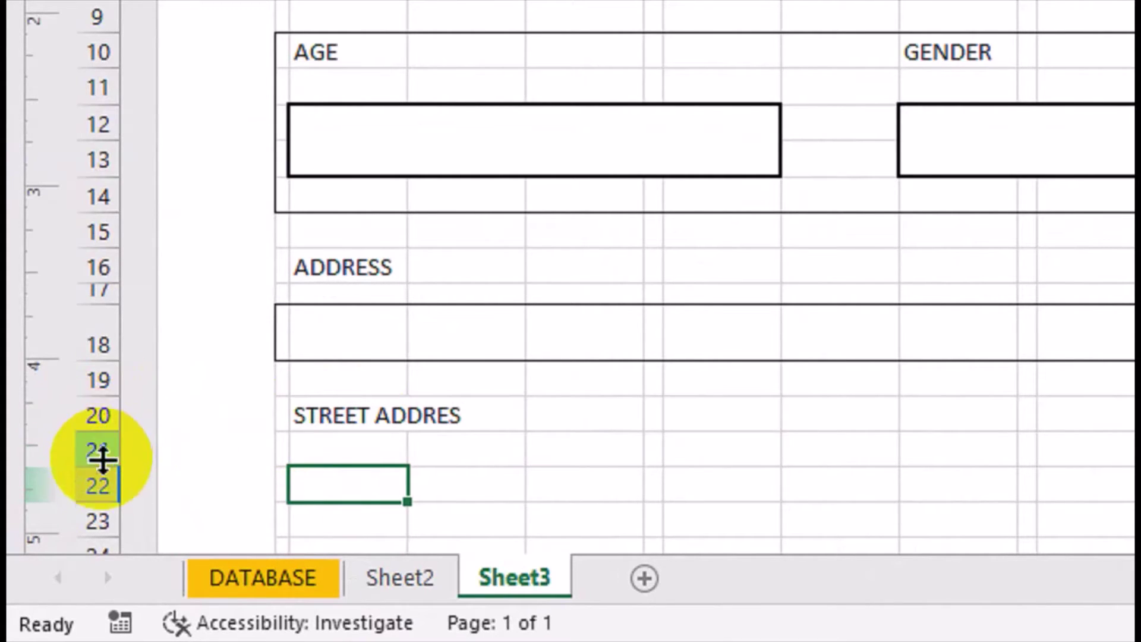
mouse_move(110, 467)
left_mouse_down()
mouse_move(119, 444)
mouse_move(98, 485)
mouse_move(140, 491)
left_mouse_up()
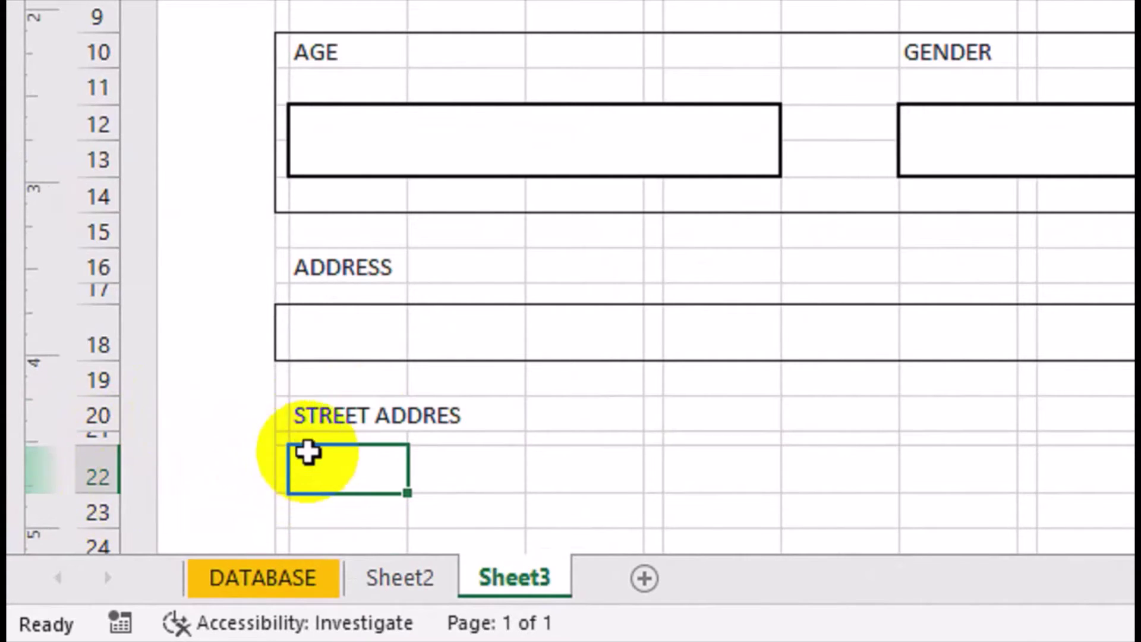
left_click_drag(308, 458, 932, 481)
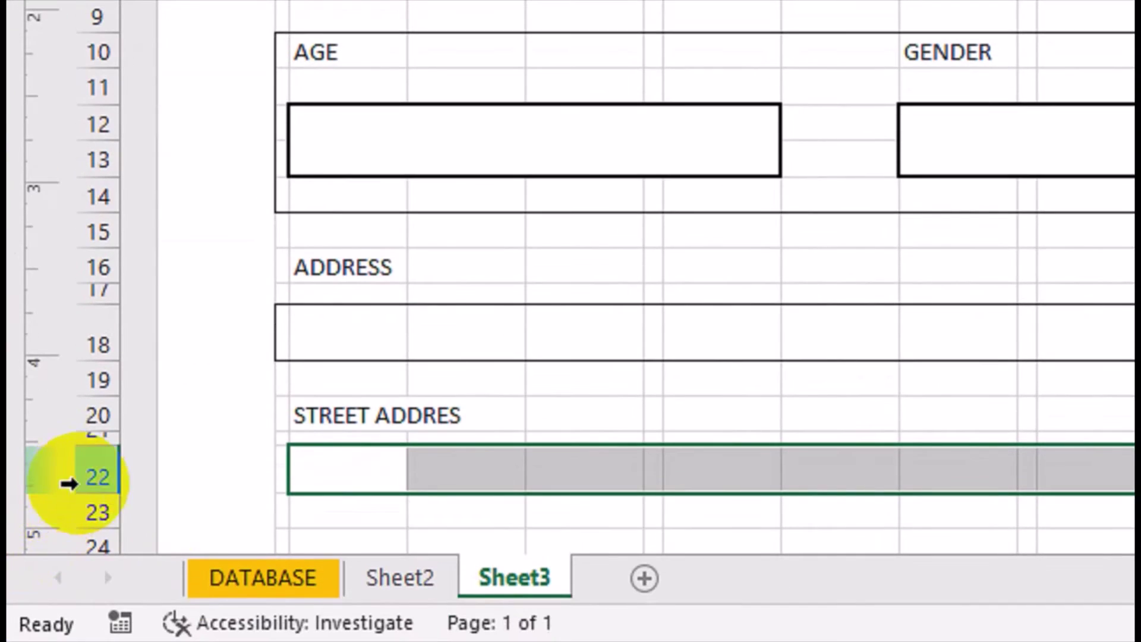
left_click_drag(104, 494, 104, 504)
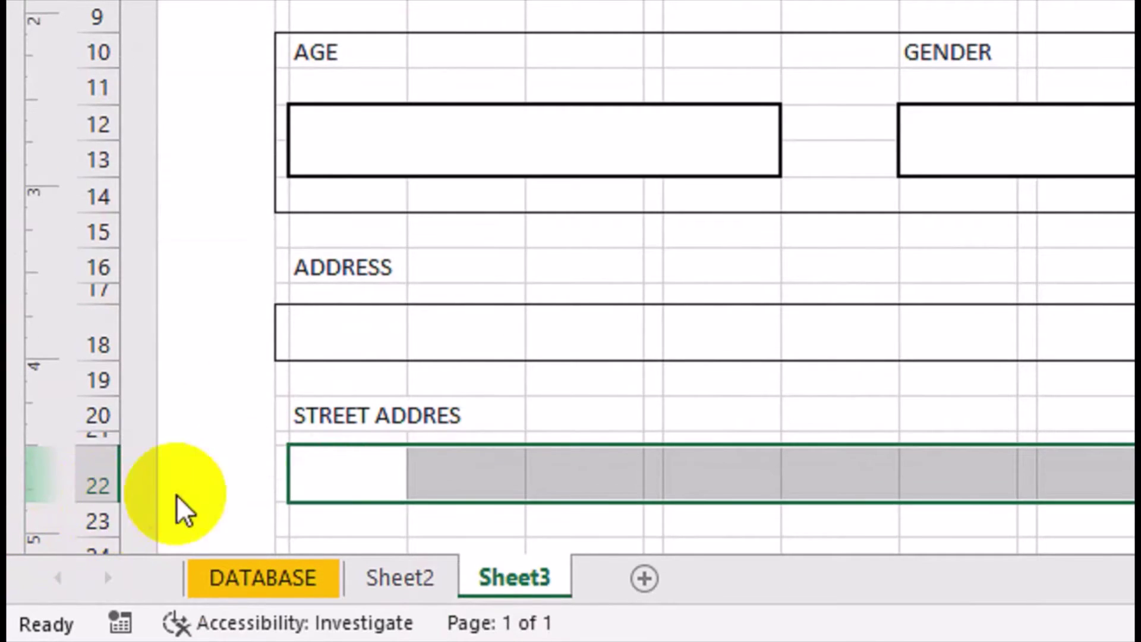
left_click(601, 348)
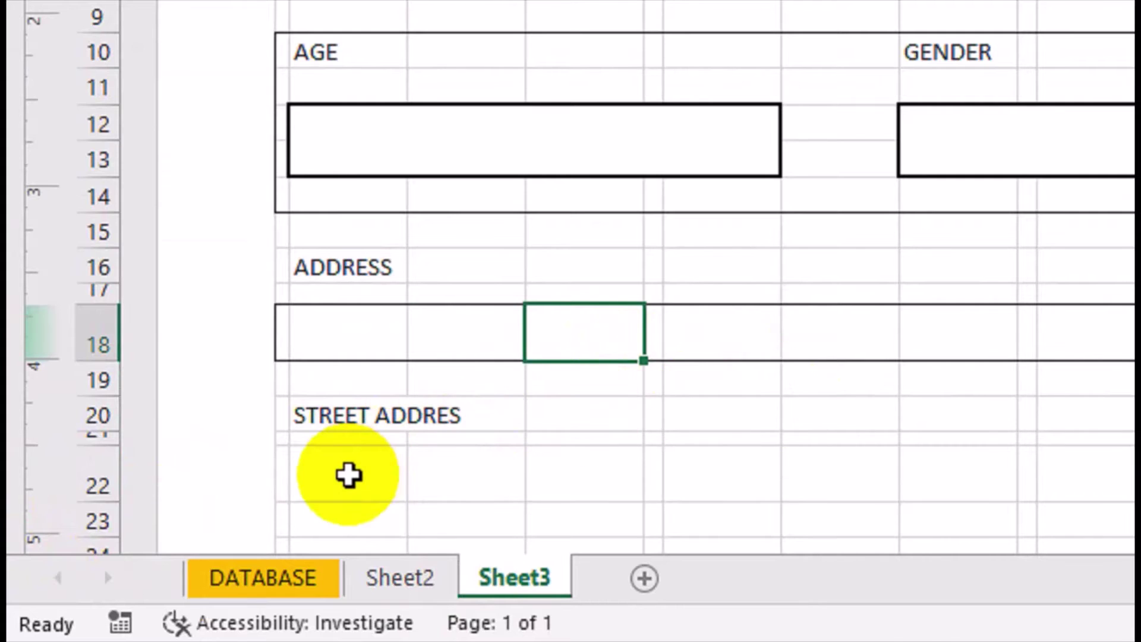
left_click_drag(349, 474, 658, 569)
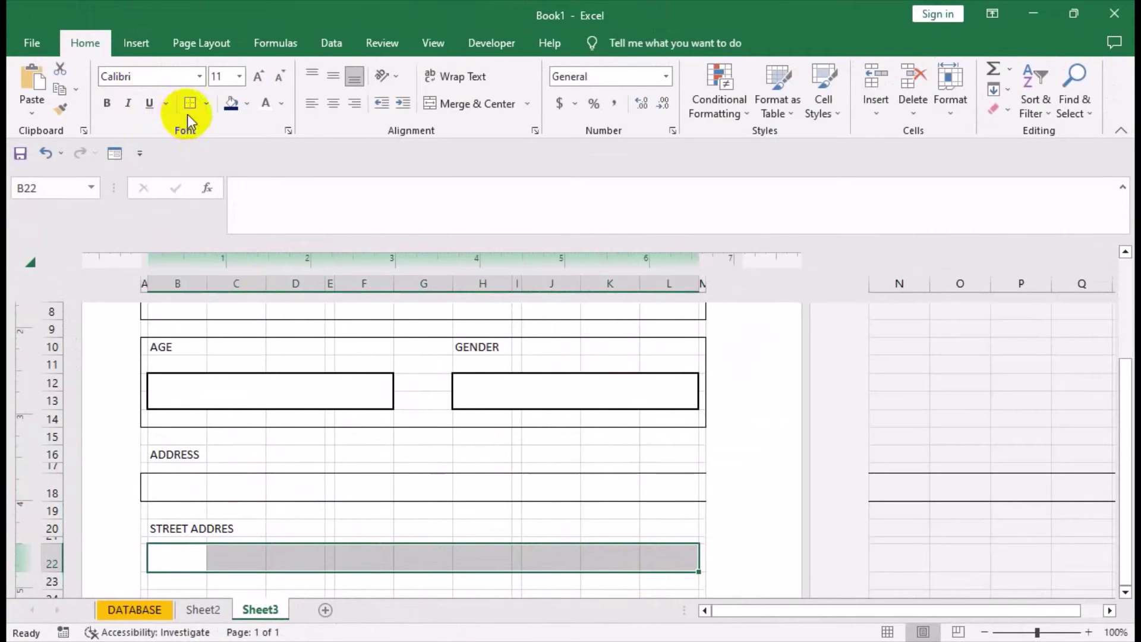
left_click_drag(364, 541, 374, 576)
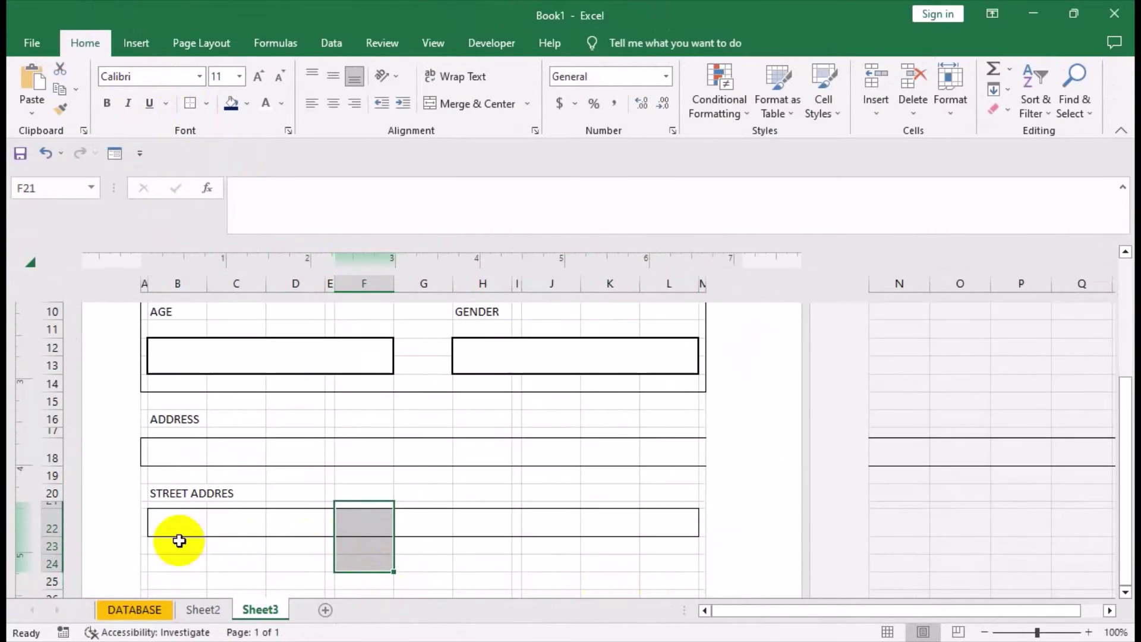
left_click(172, 546)
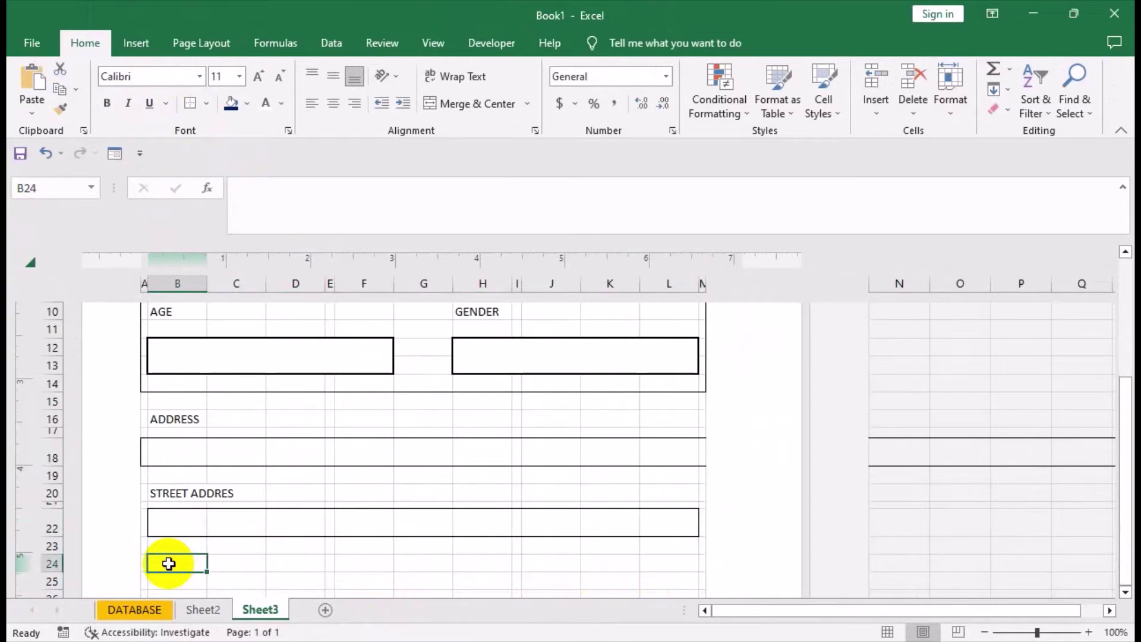
left_click_drag(314, 359, 563, 353)
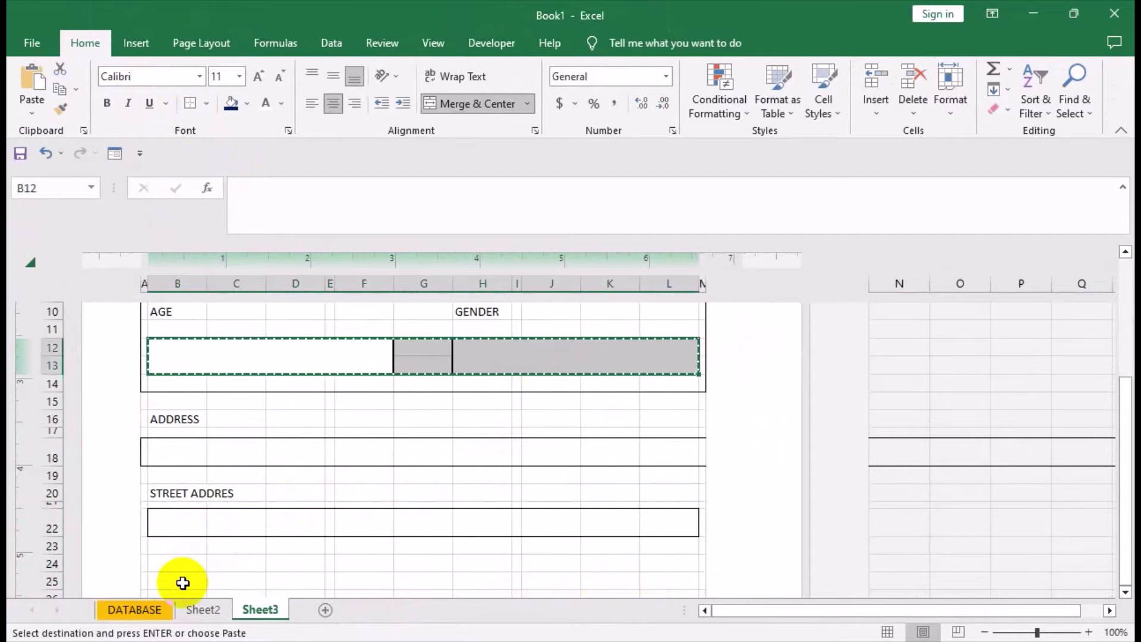
left_click(182, 583)
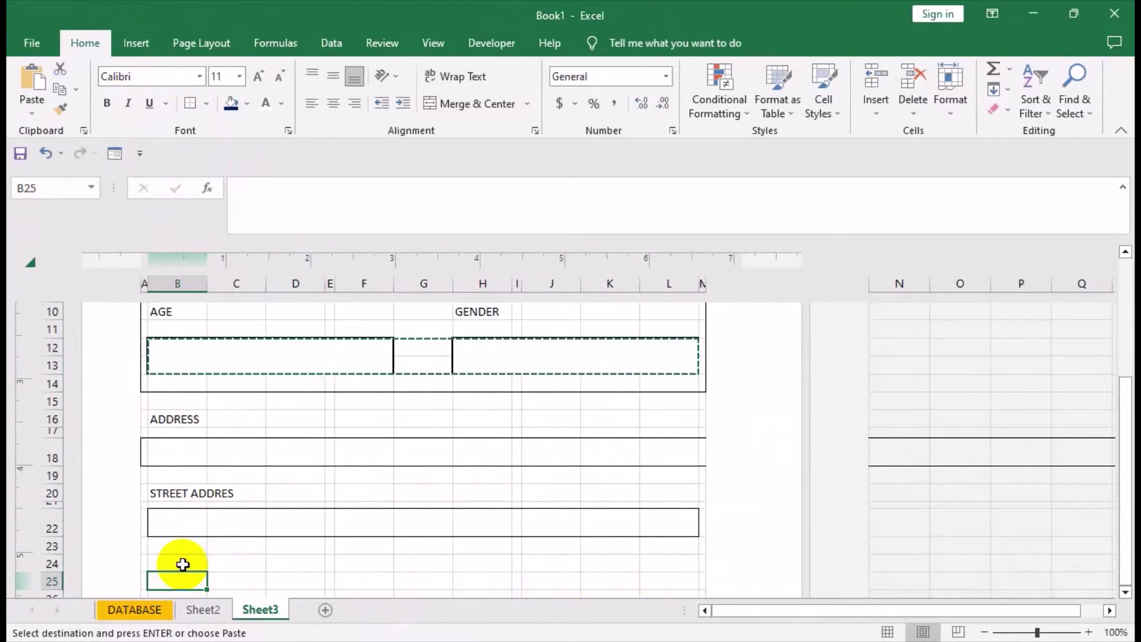
key("ctrl+v")
mouse_move(297, 579)
left_mouse_down()
mouse_move(326, 598)
mouse_move(365, 560)
left_mouse_up()
left_click(287, 563)
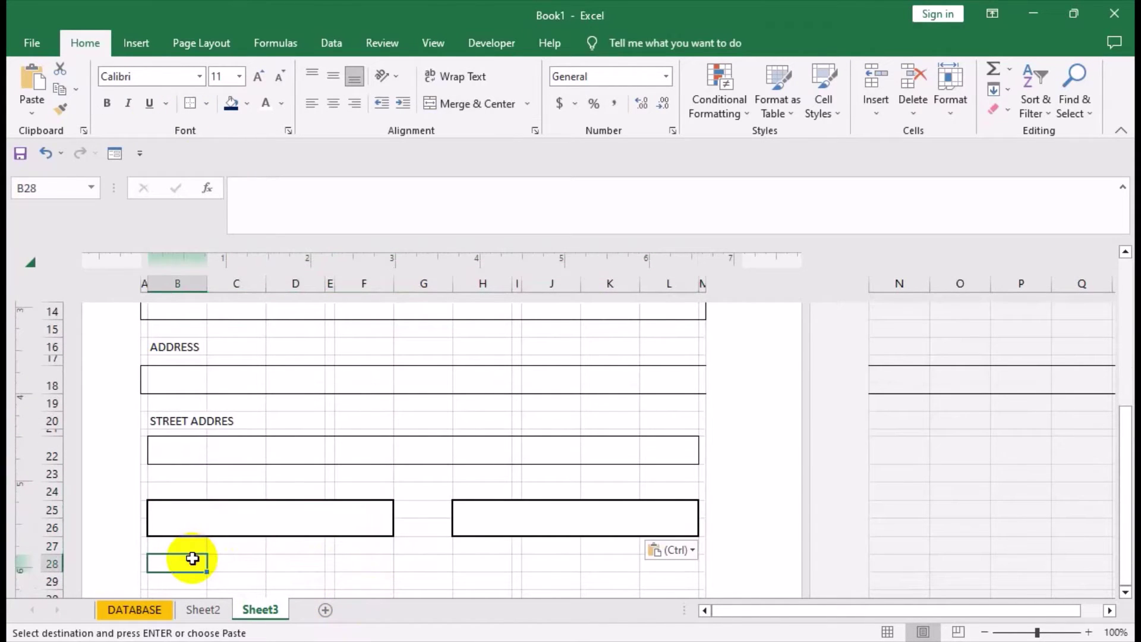
key("ctrl")
key("i")
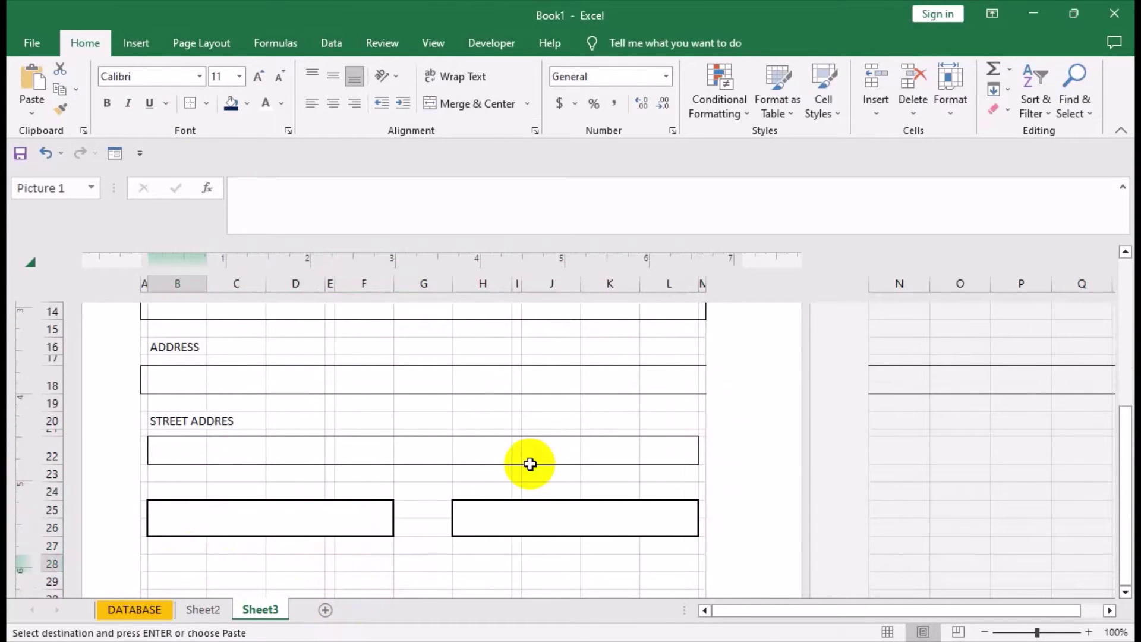
left_click(678, 544)
left_click(604, 513)
key("ctrl")
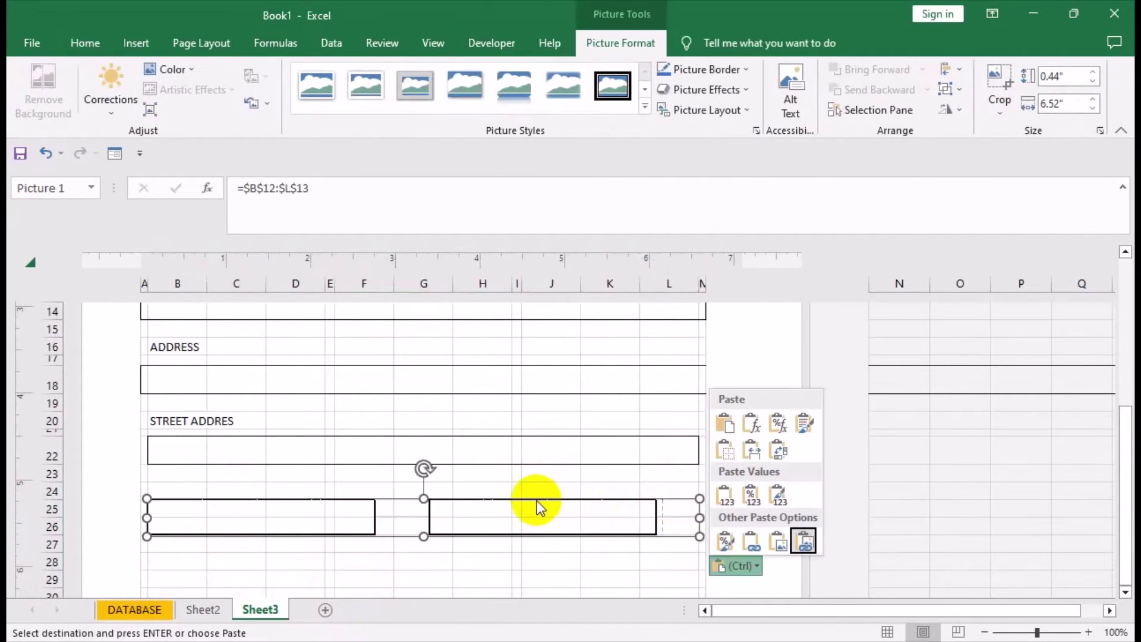
left_click(624, 523)
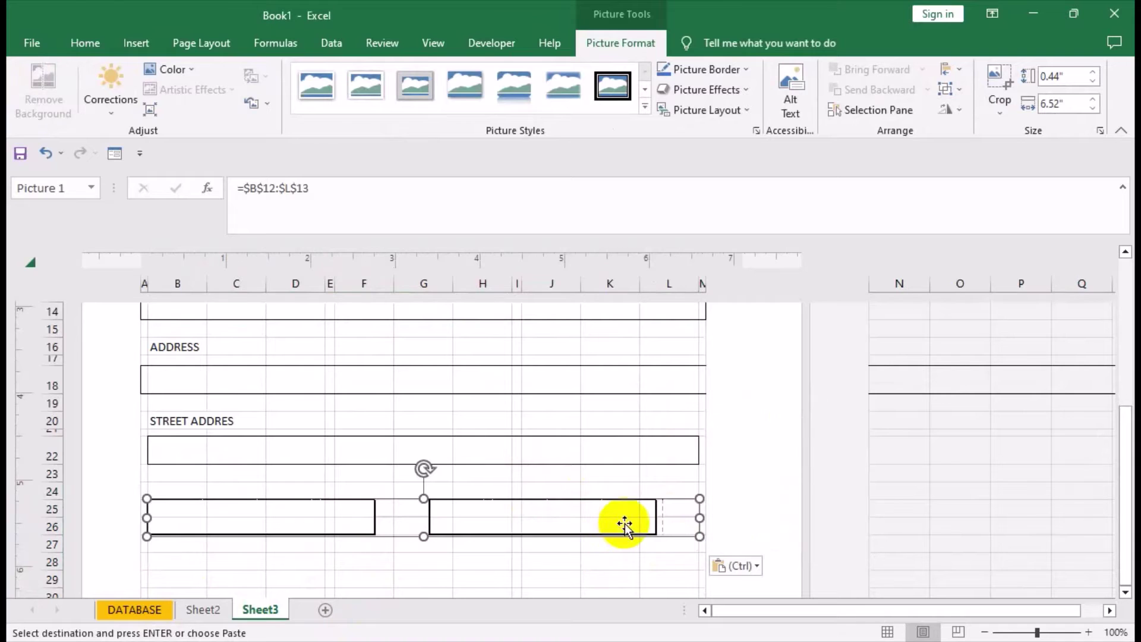
key("Delete")
left_click(641, 508)
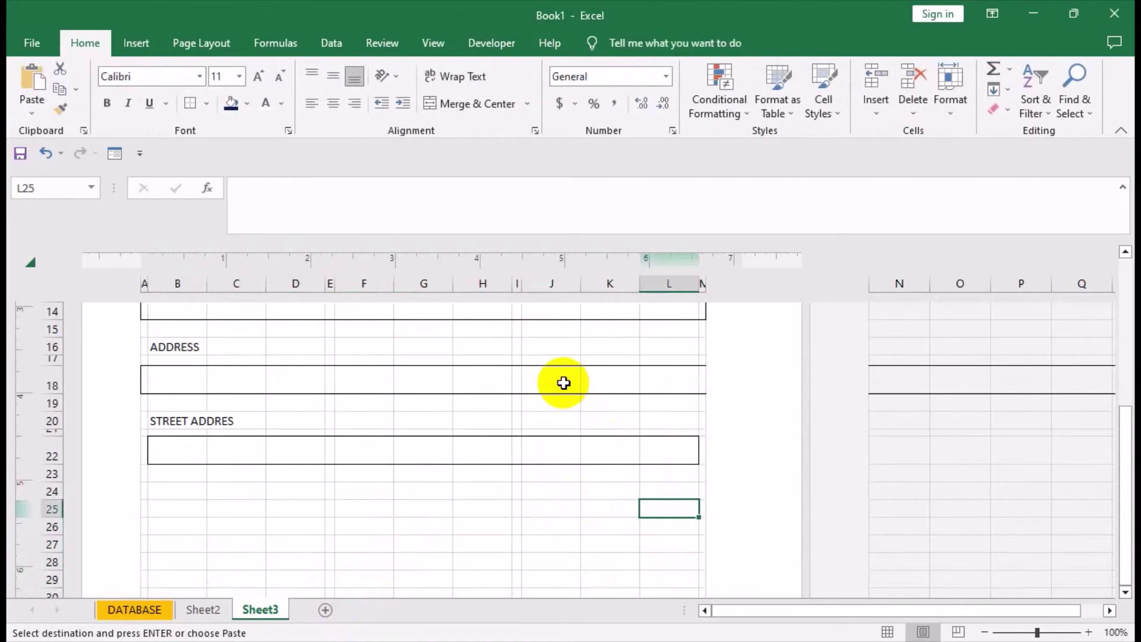
Enter the CITY and STATE/PROVINCE labels in row 27.
type("CITY")
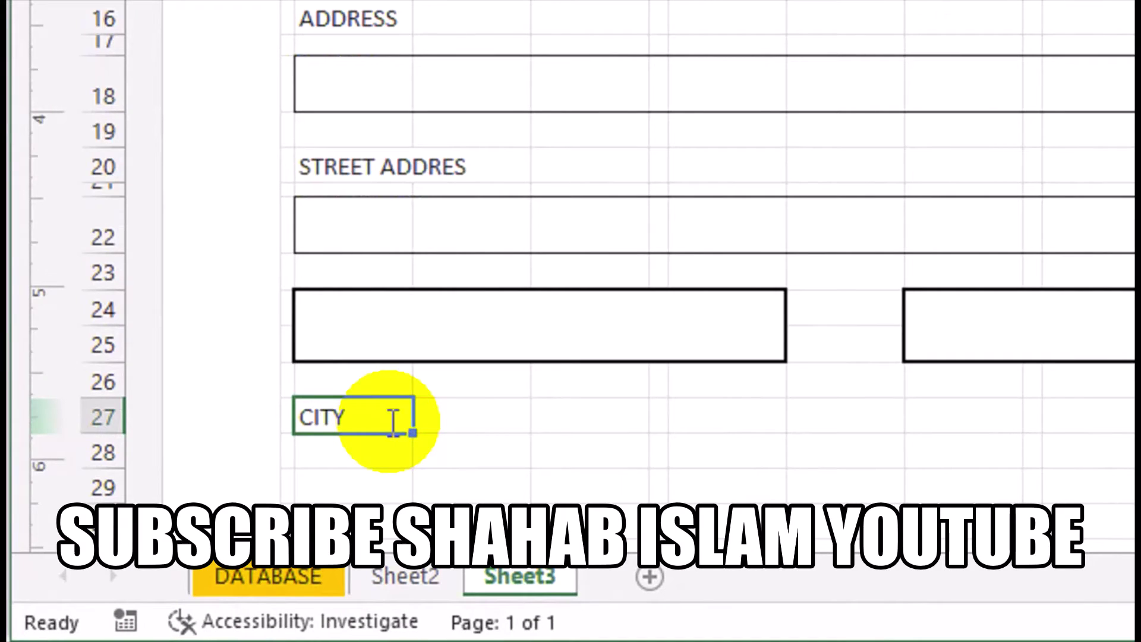
key("Right")
left_click(853, 410)
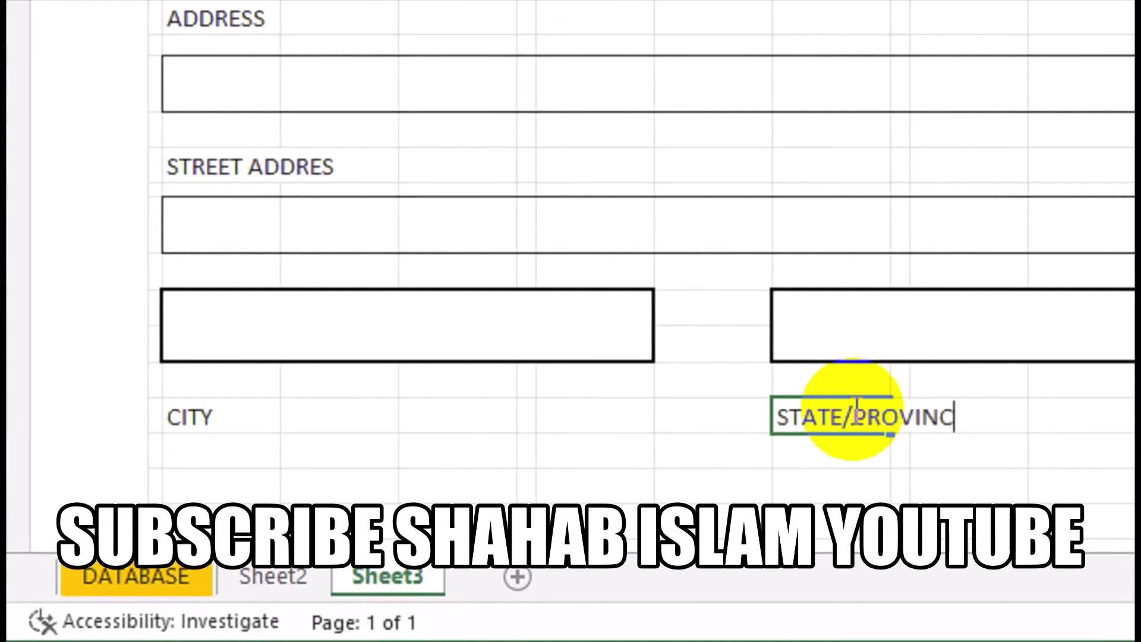
left_click(337, 325)
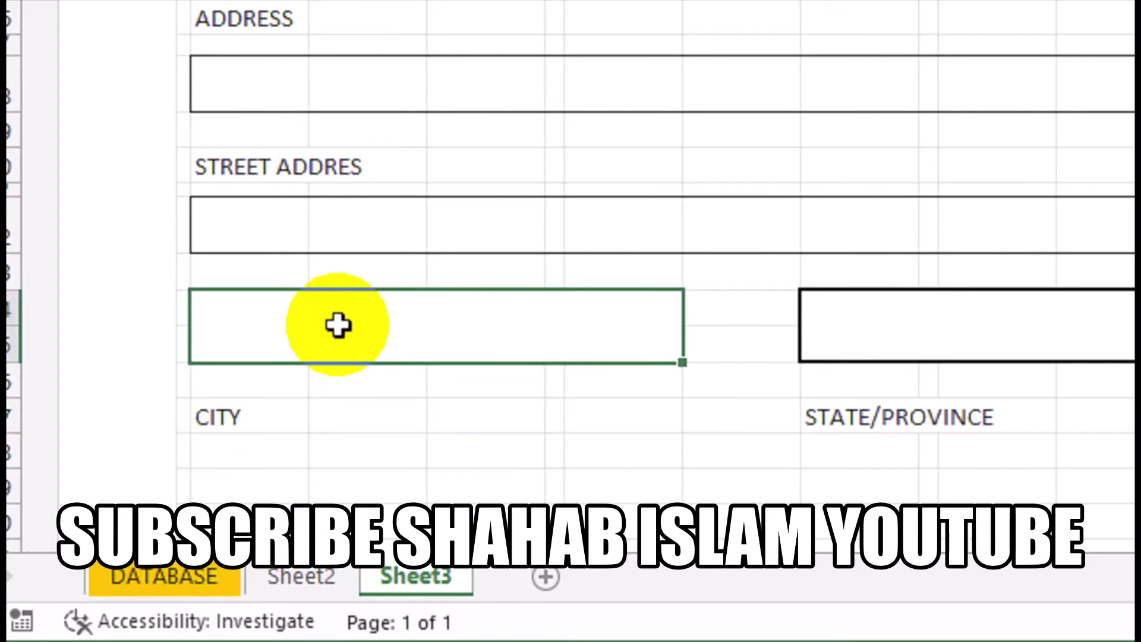
Copy answer boxes into row 29 under CITY, dismissing the merged-cell warning.
key("ctrl+c")
left_click(307, 493)
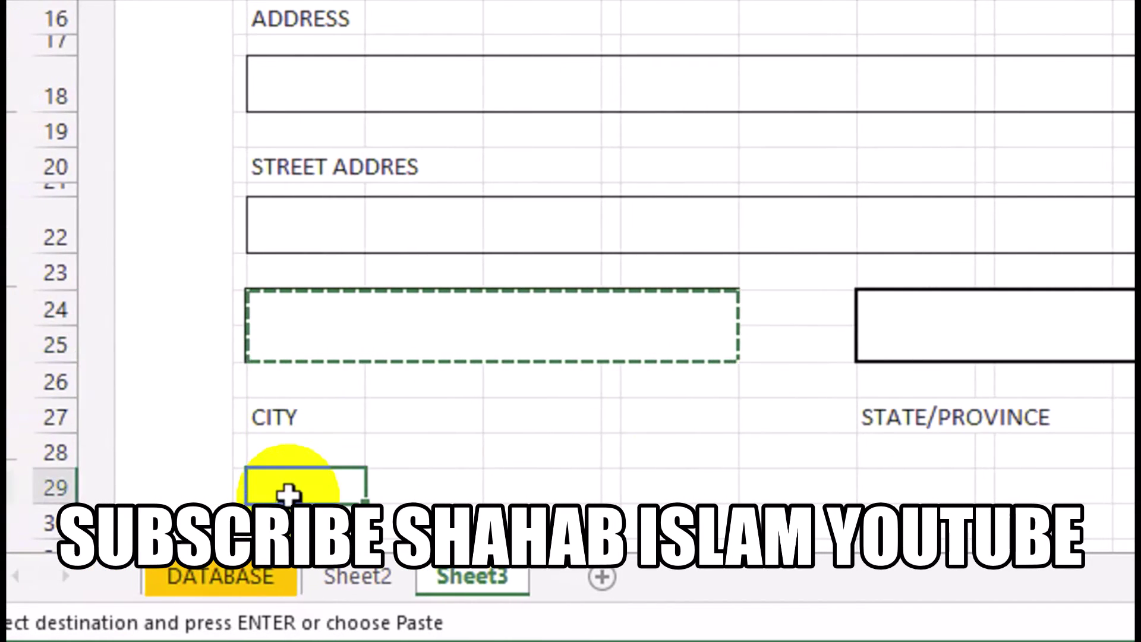
left_click(868, 485)
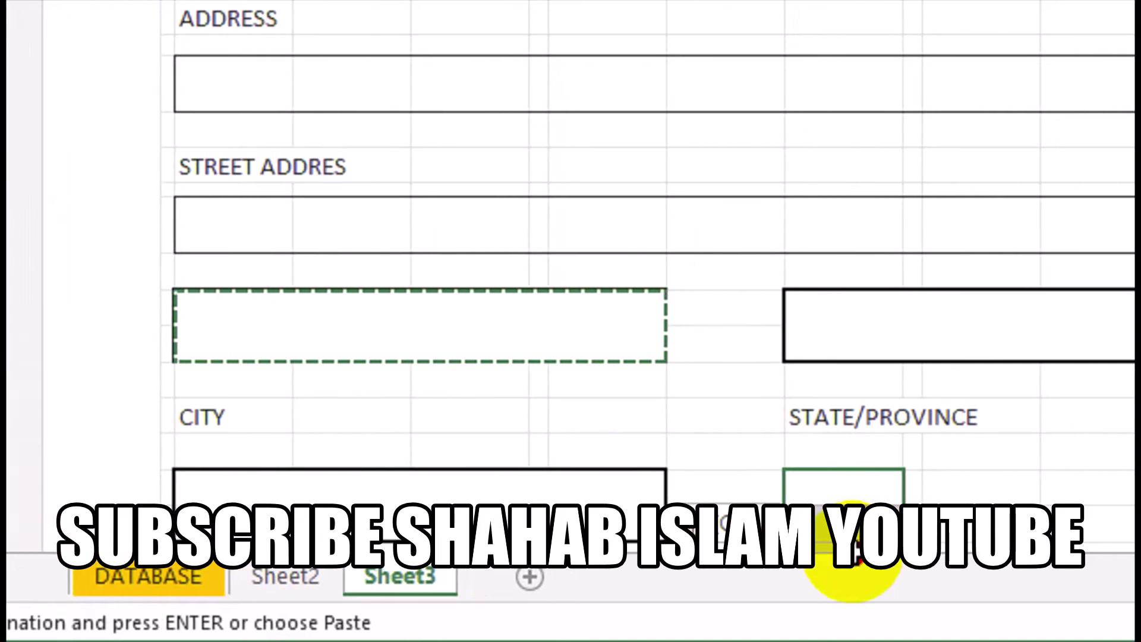
left_click_drag(315, 502, 853, 509)
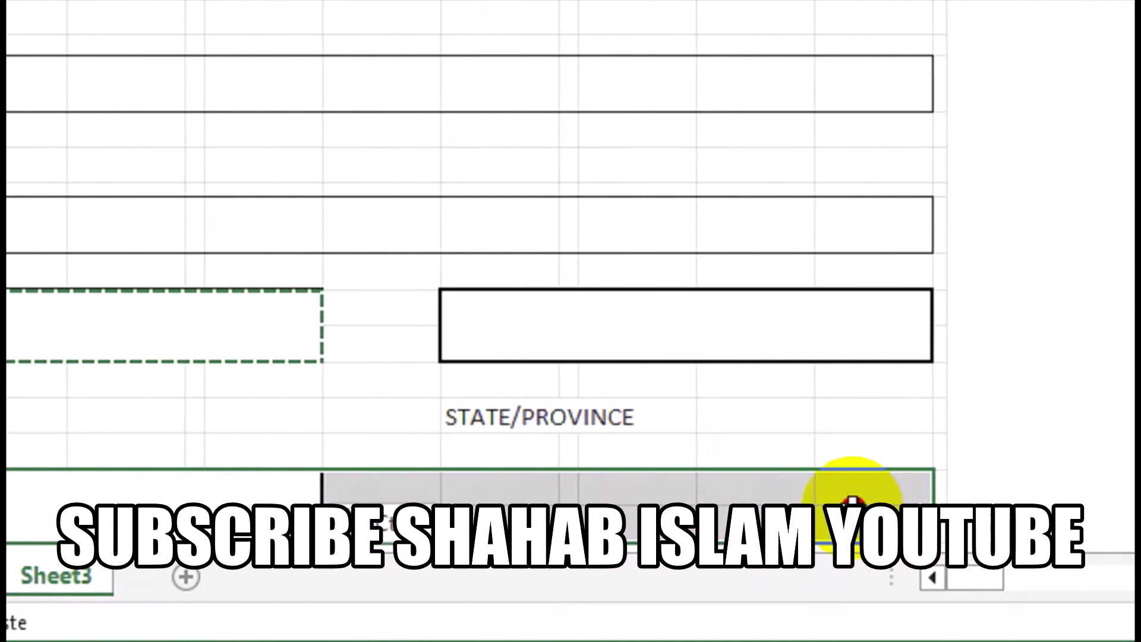
key("ctrl+v")
left_click_drag(280, 198, 879, 237)
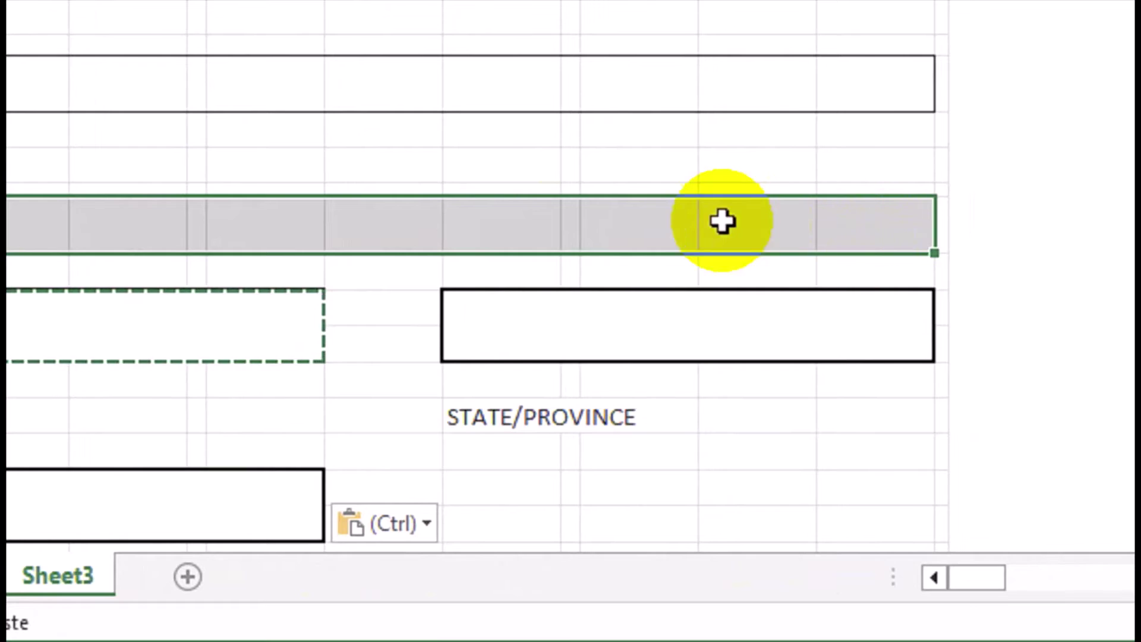
key("ctrl+c")
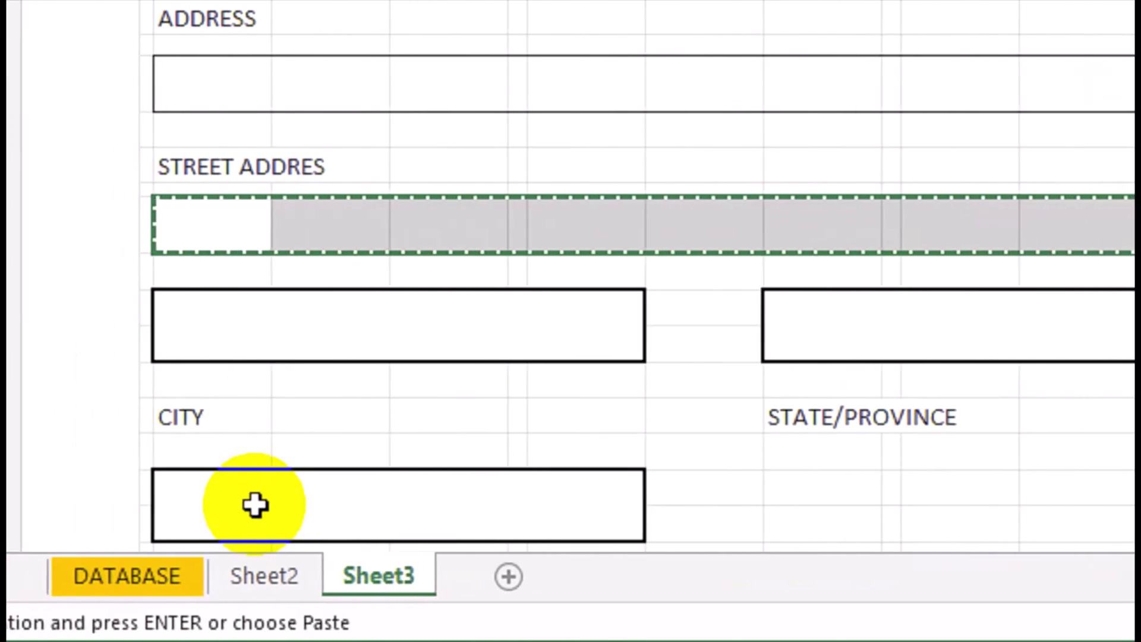
left_click(290, 504)
key("ctrl+v")
left_click(1041, 115)
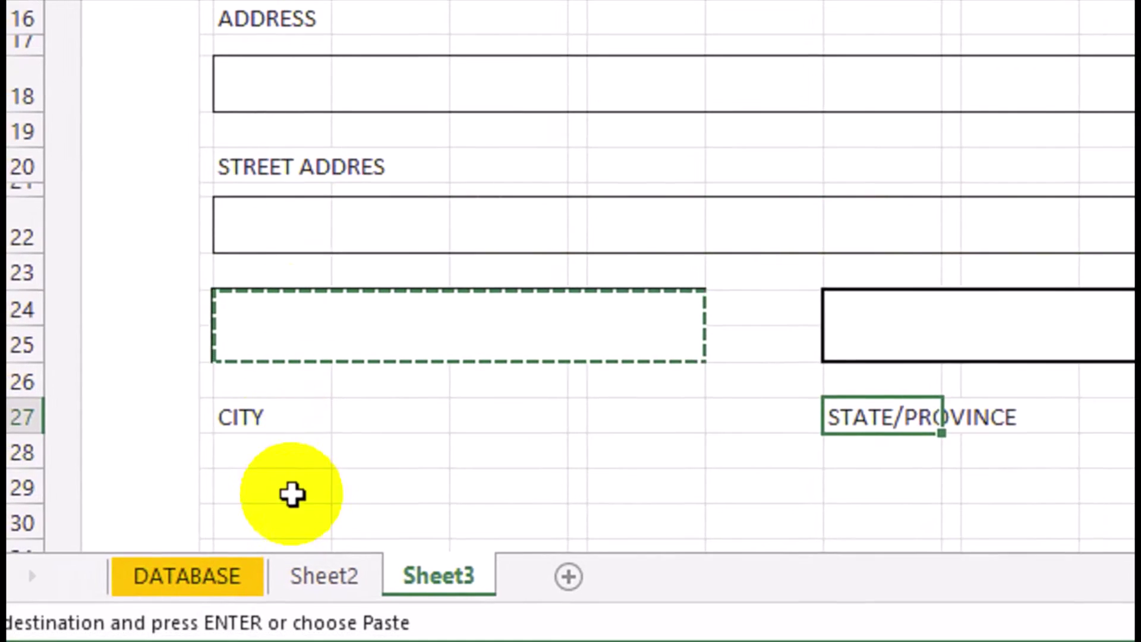
Copy the full-width row 22 box to row 29 and make row 29 taller.
left_click_drag(317, 224, 1118, 215)
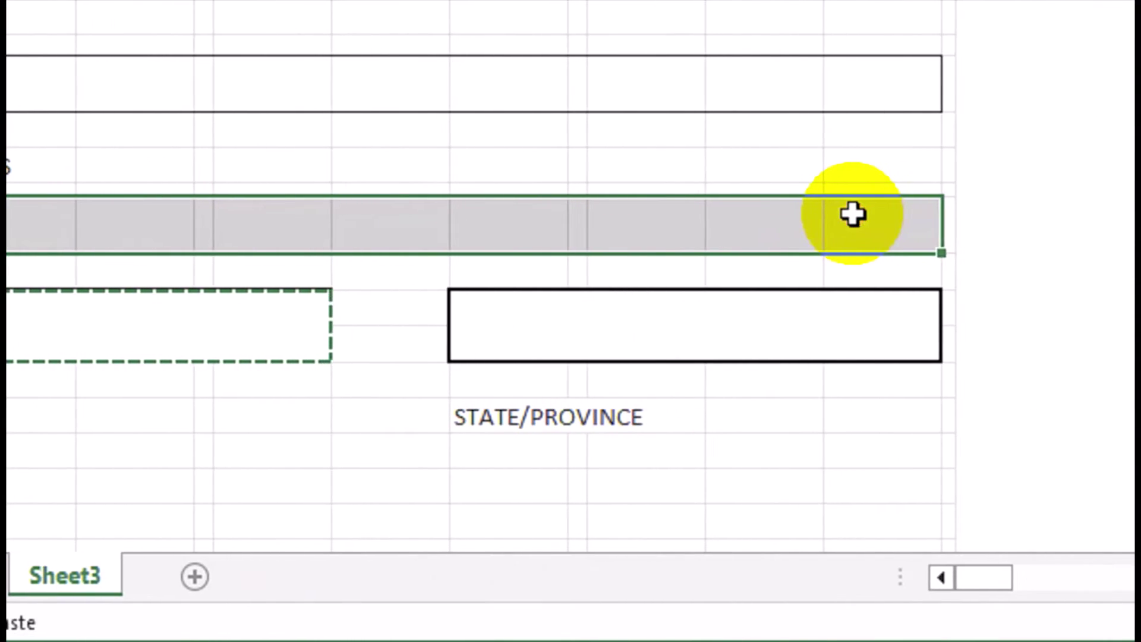
key("ctrl+c")
left_click_drag(288, 487, 1117, 487)
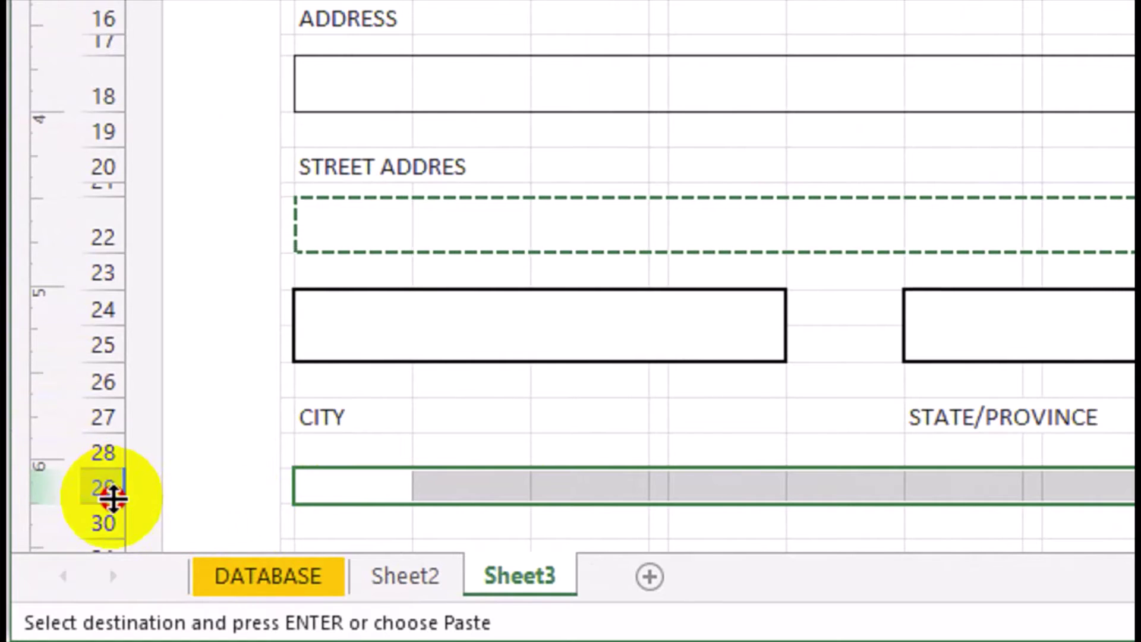
left_click_drag(113, 498, 115, 522)
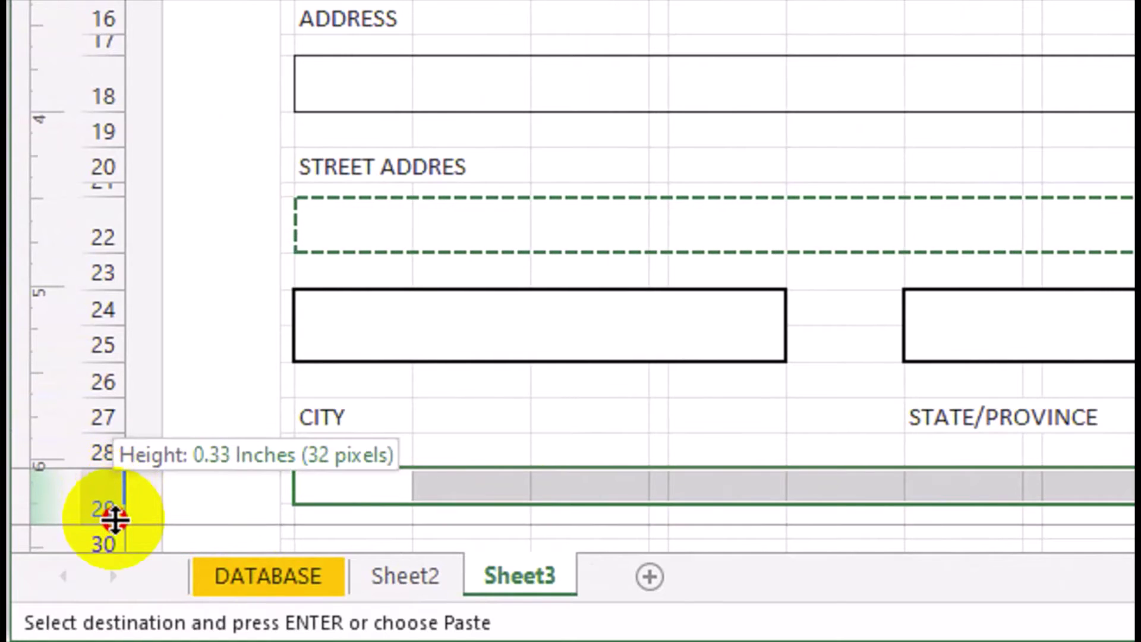
left_click_drag(588, 416, 595, 440)
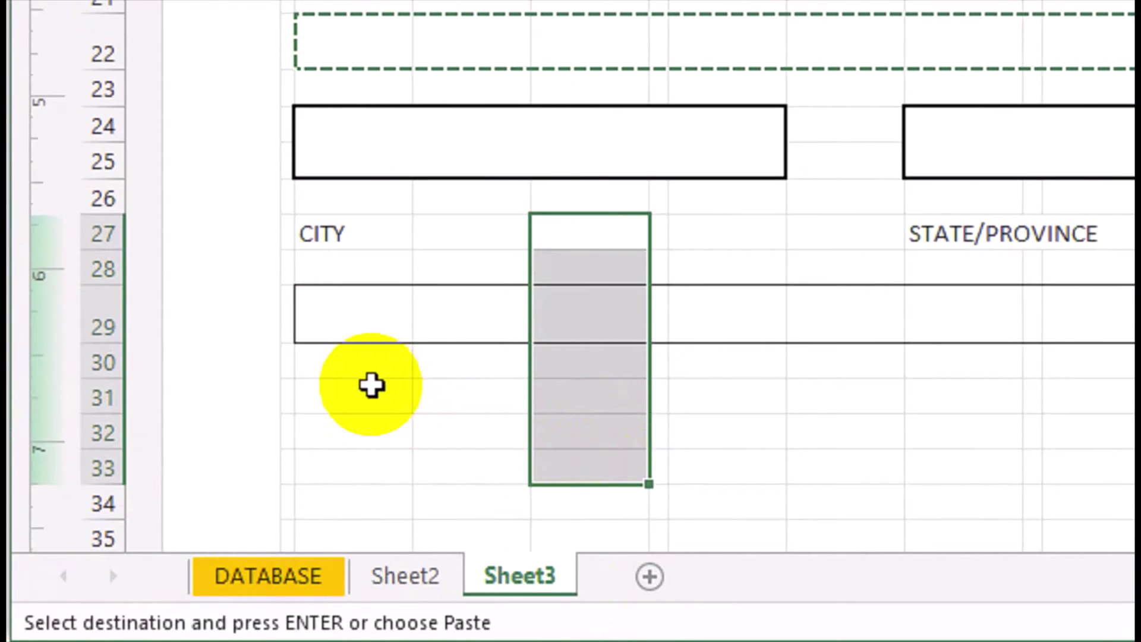
Enter the POSTAL ZIP/CODE label in B31.
left_click(348, 403)
type("POSTAL ZIP/")
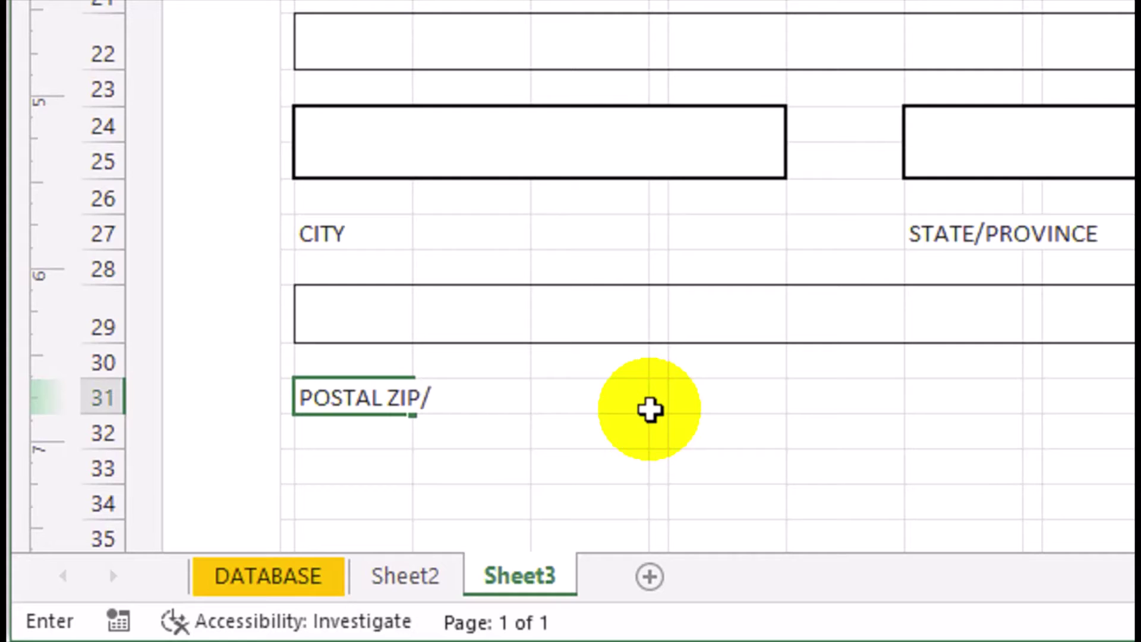
type("CODE")
key("Return")
key("Return")
key("Return")
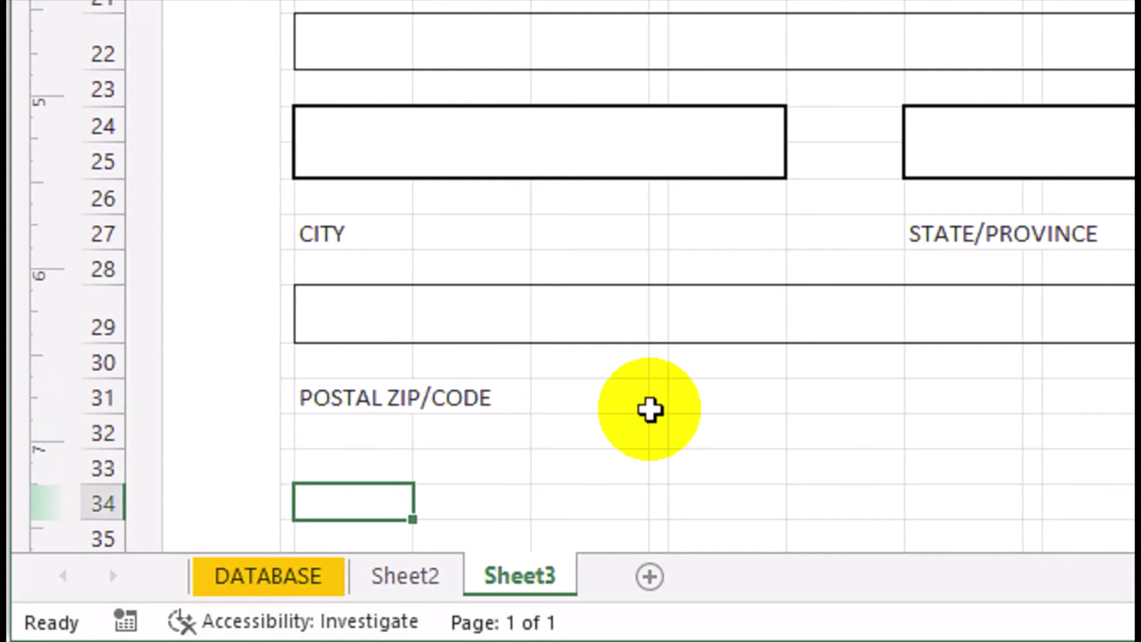
Paste the rows 24–25 paired answer boxes below it and insert a blank row 32.
left_click_drag(742, 161, 853, 160)
key("ctrl+c")
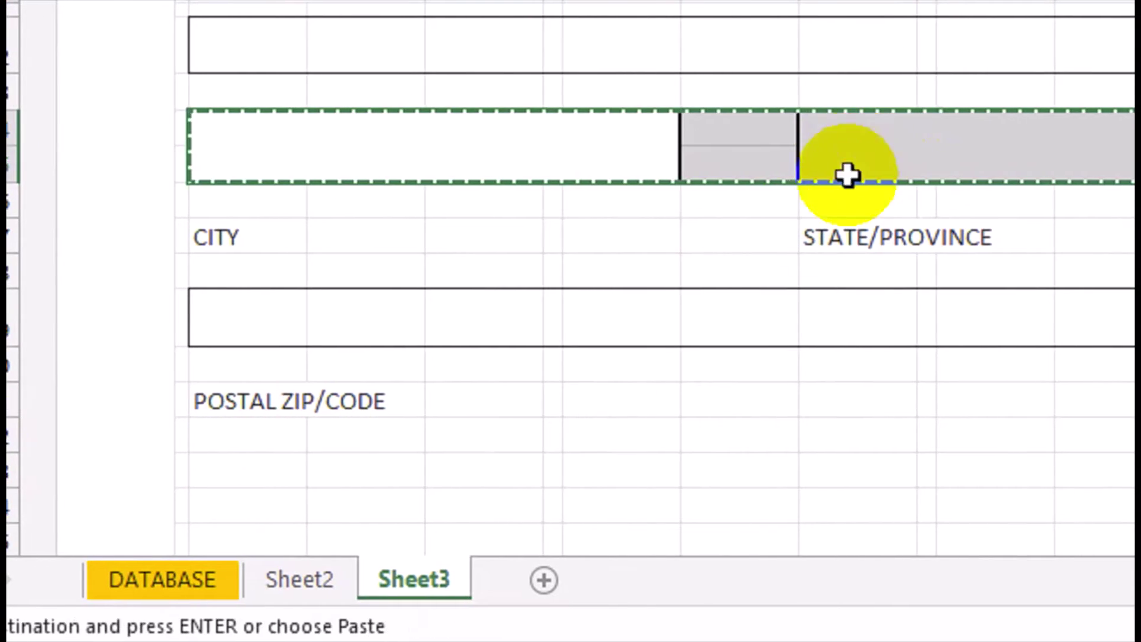
left_click(280, 478)
key("ctrl+v")
left_click_drag(767, 476, 772, 499)
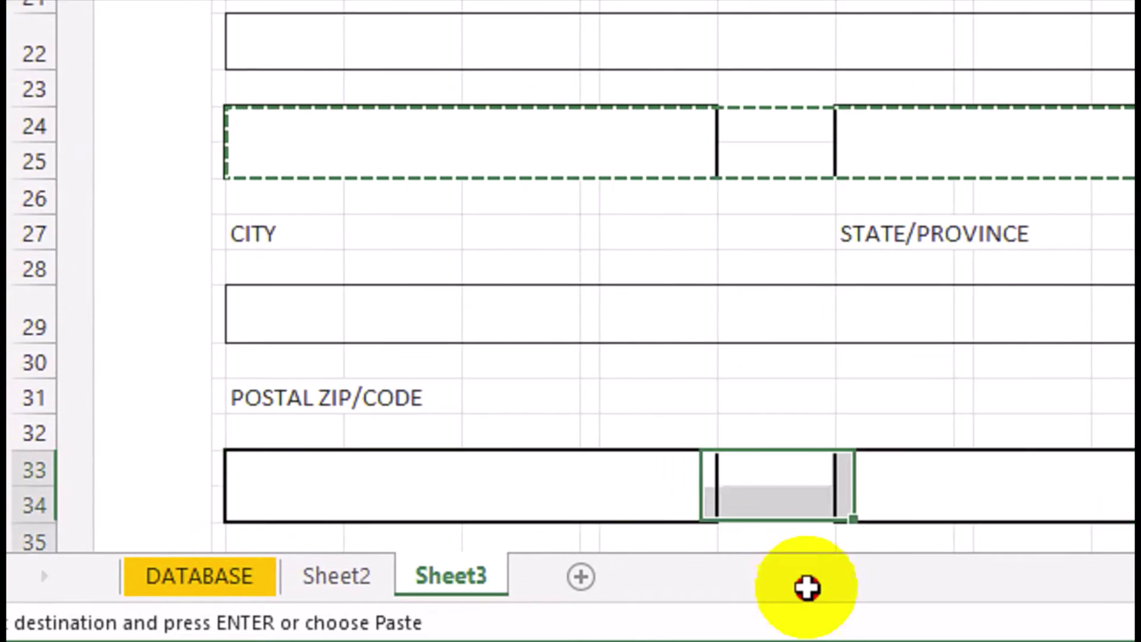
left_click(296, 292)
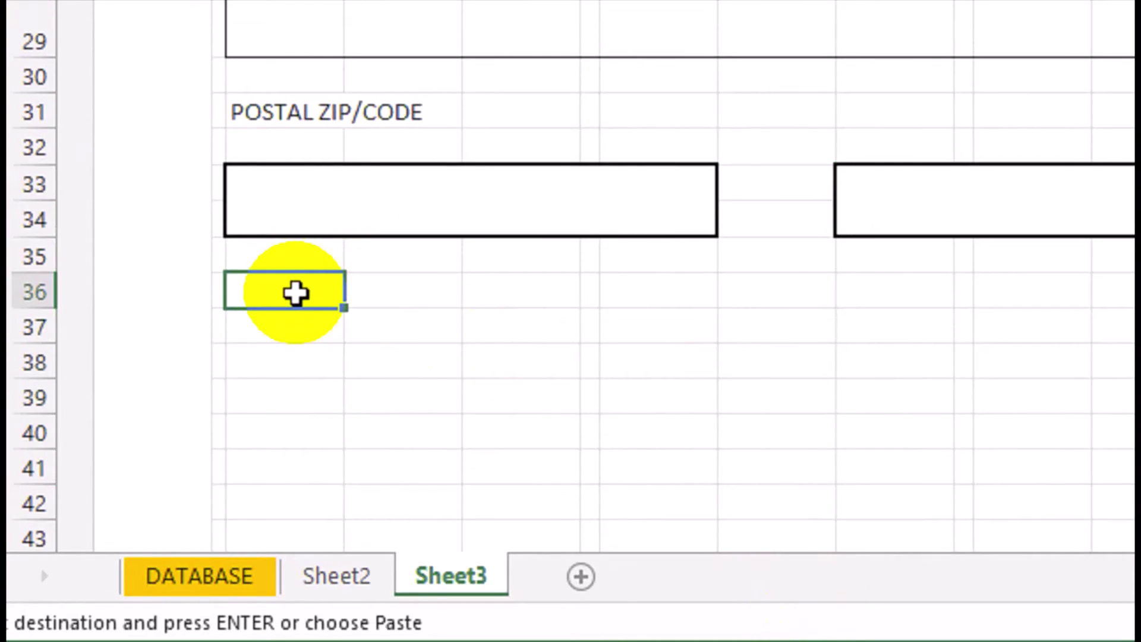
left_click(35, 149)
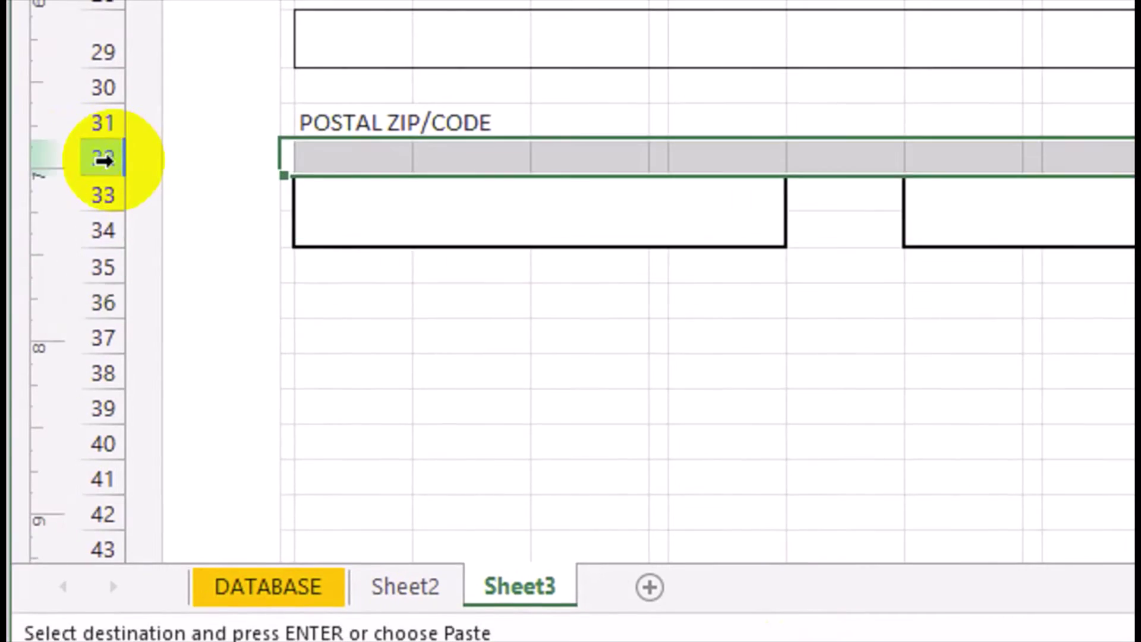
key("ctrl+shift+plus")
key("ctrl+shift+plus")
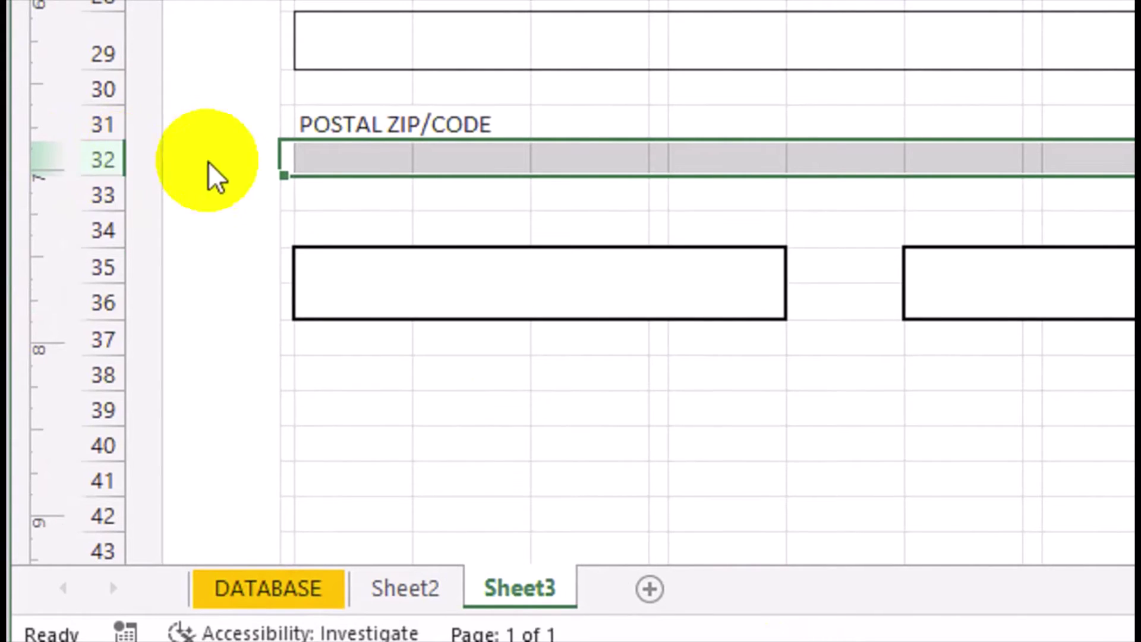
left_click(334, 194)
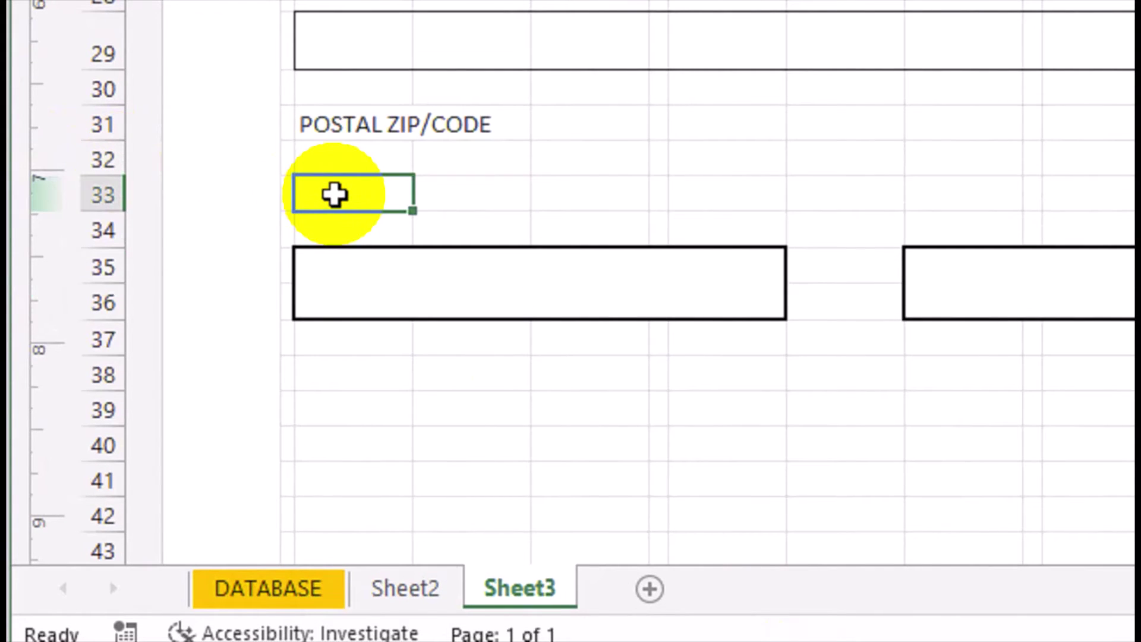
Finish the PHONE NO and EMAIL labels and outline their rows 33–37 block as one box.
double_click(335, 194)
type("PH")
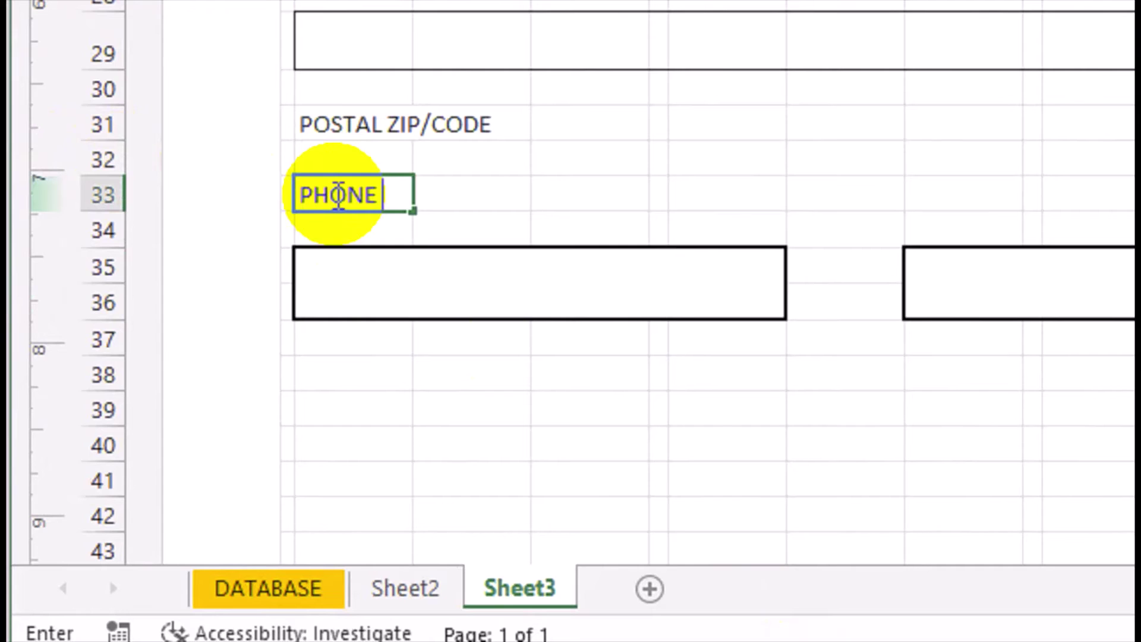
type("ON")
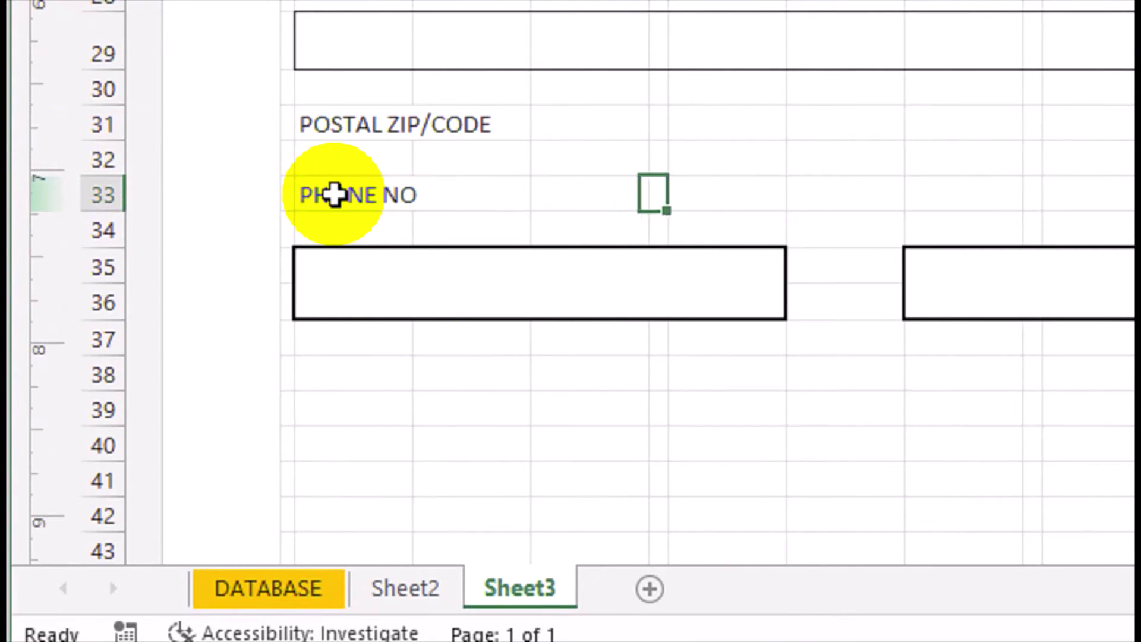
type("EMAIL")
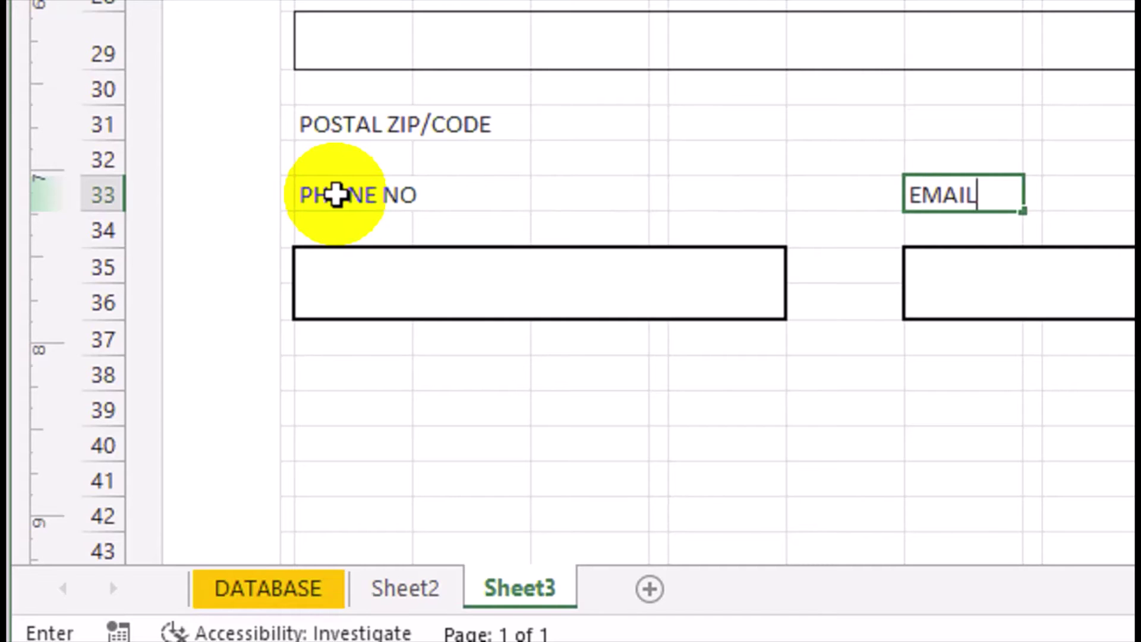
left_click(467, 471)
left_click(362, 247)
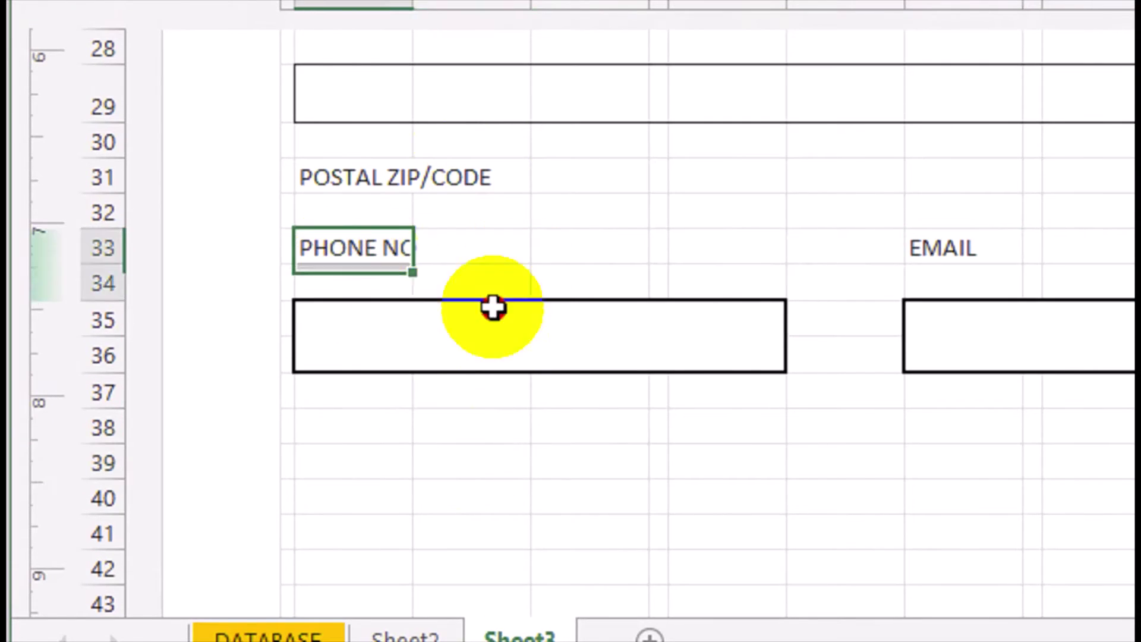
left_click_drag(493, 306, 1133, 372)
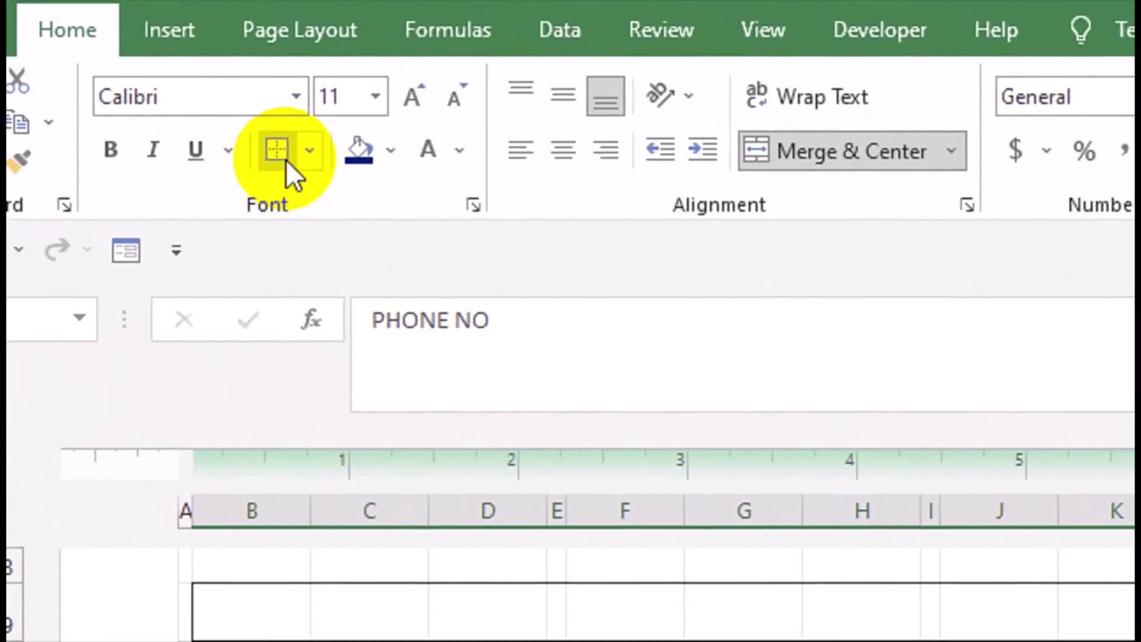
left_click(287, 159)
left_click(384, 491)
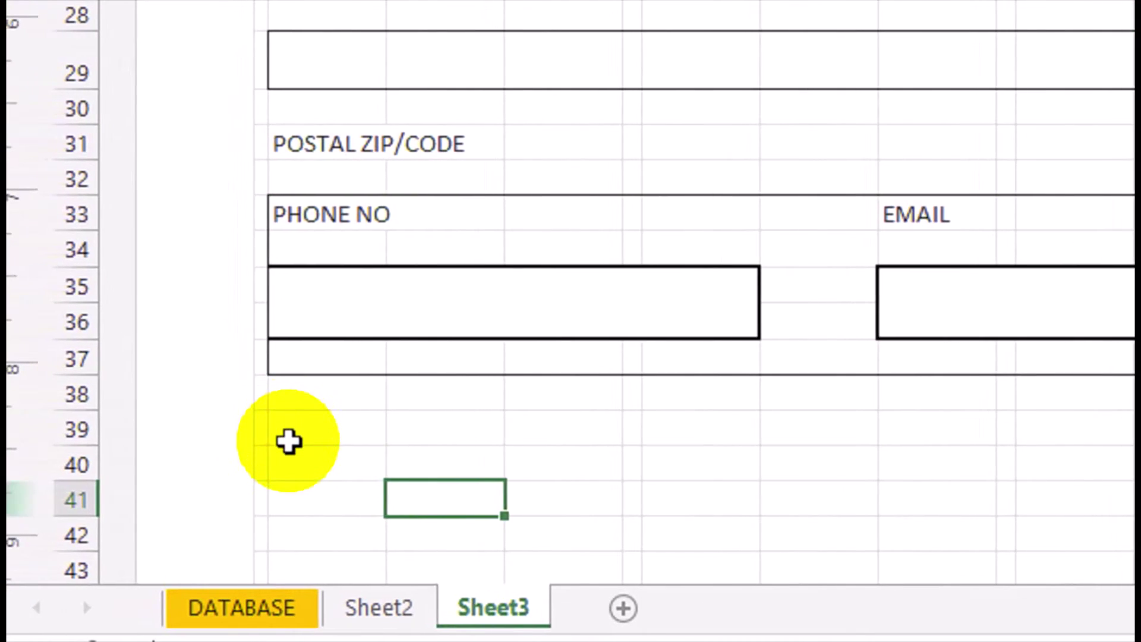
Paste the 'Questions and Details' heading into row 39.
left_click(303, 429)
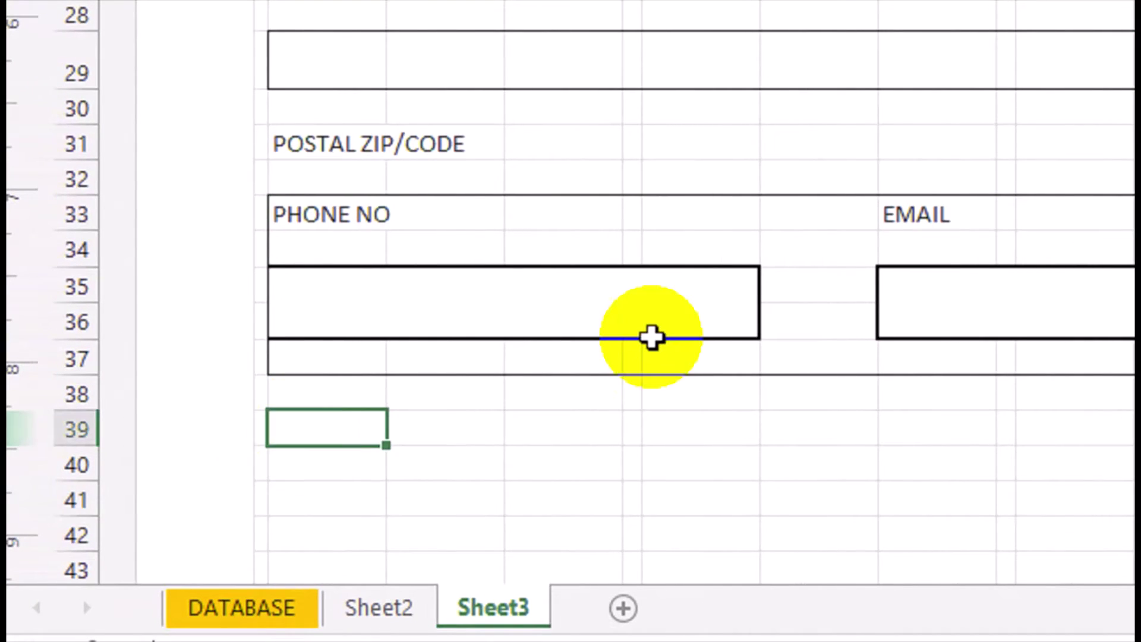
key("ctrl+v")
left_click_drag(563, 393, 563, 464)
scroll(354, 359, "down", 3)
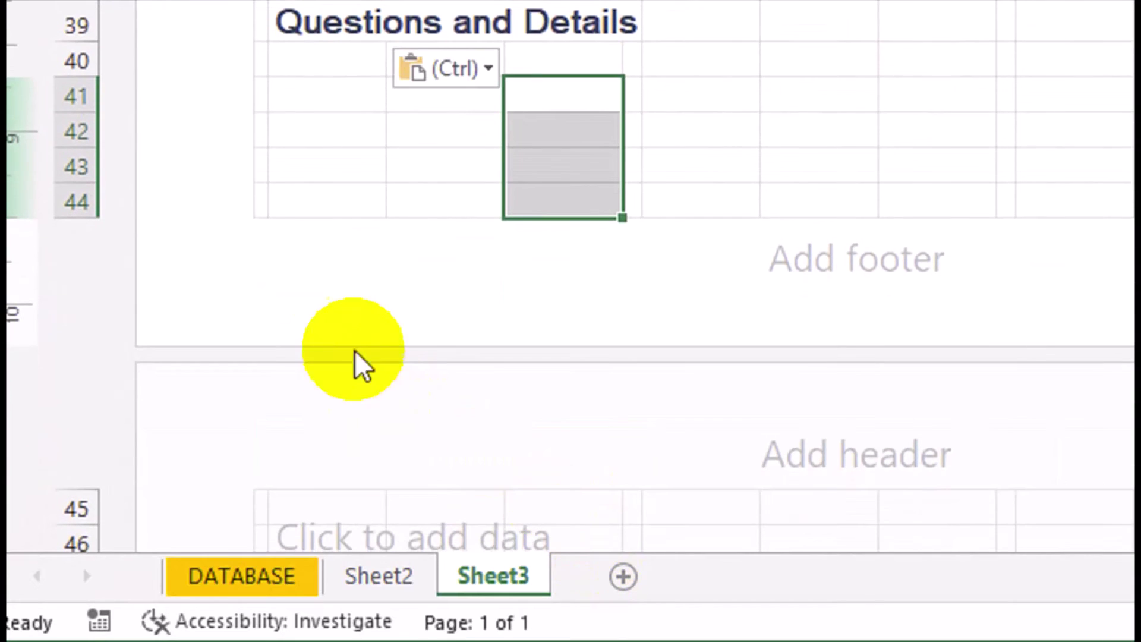
scroll(828, 150, "up", 1)
left_click_drag(828, 150, 833, 150)
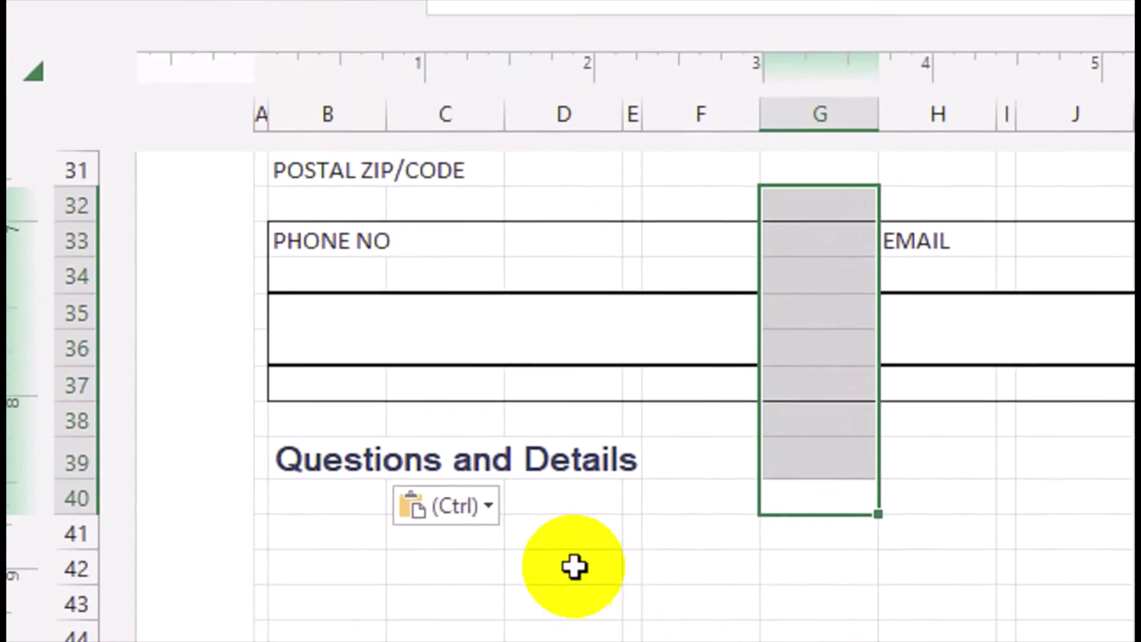
left_click(573, 565)
left_click(332, 435)
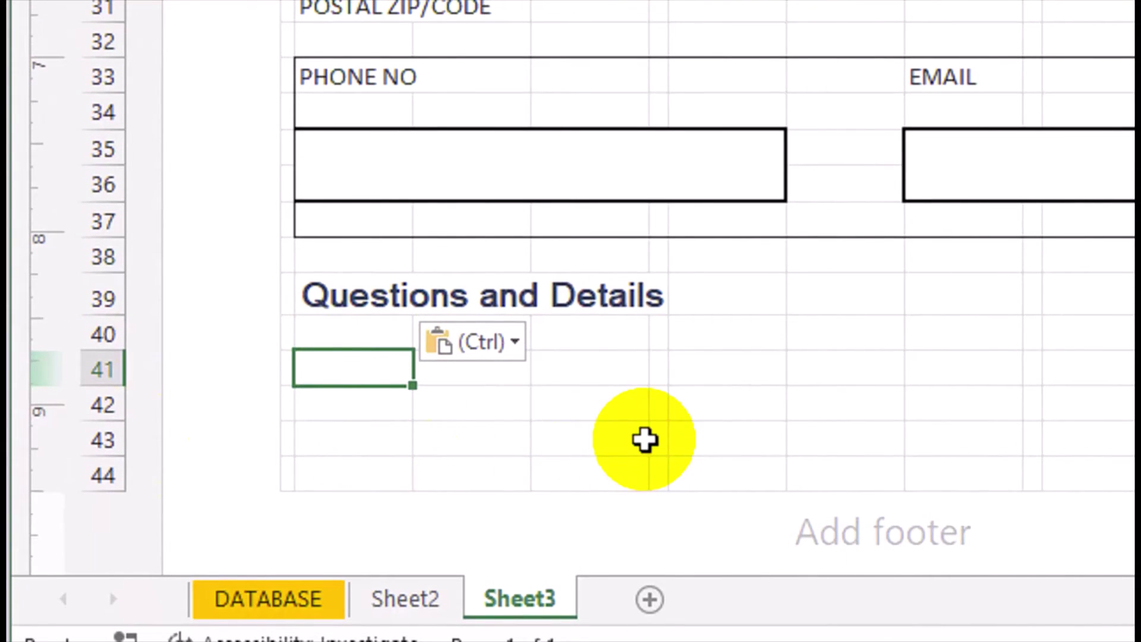
Paste 'Describe yourself in few words.' into B41 and shrink rows 40 and 42 into thin gaps.
type("Describe yourself in few words.")
left_click(495, 481)
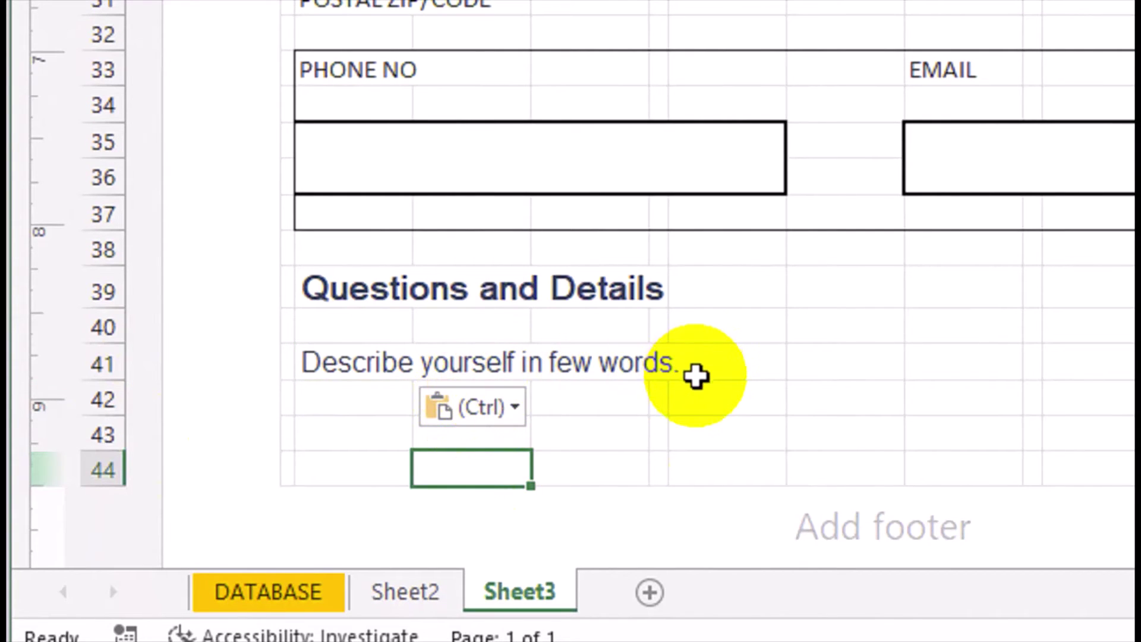
left_click_drag(122, 414, 123, 479)
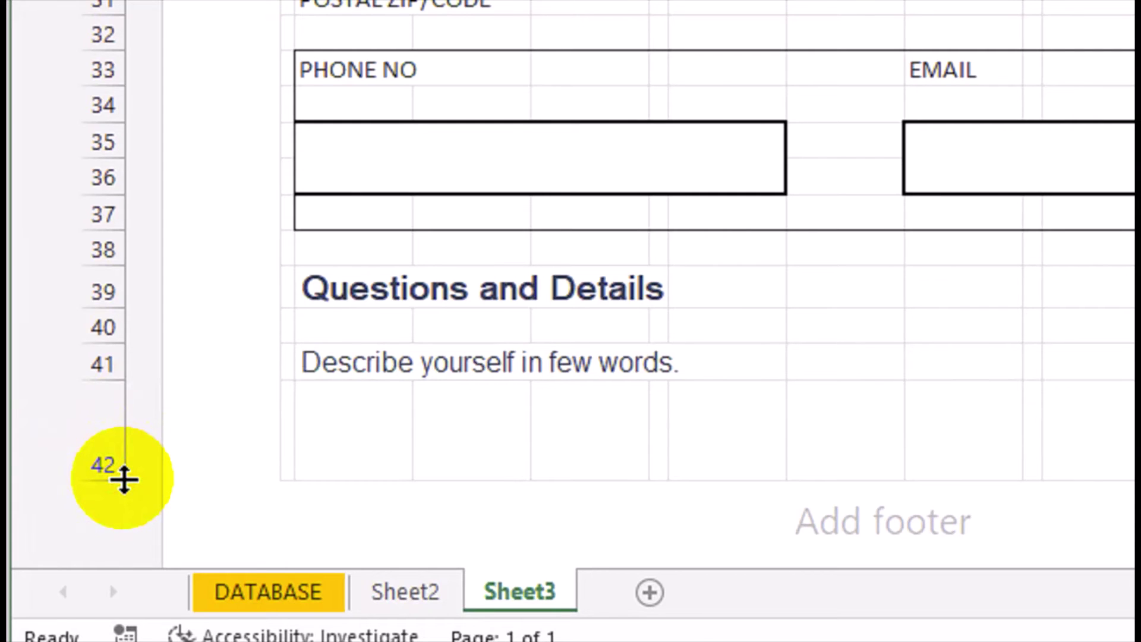
scroll(124, 479, "down", 3)
scroll(696, 166, "up", 1)
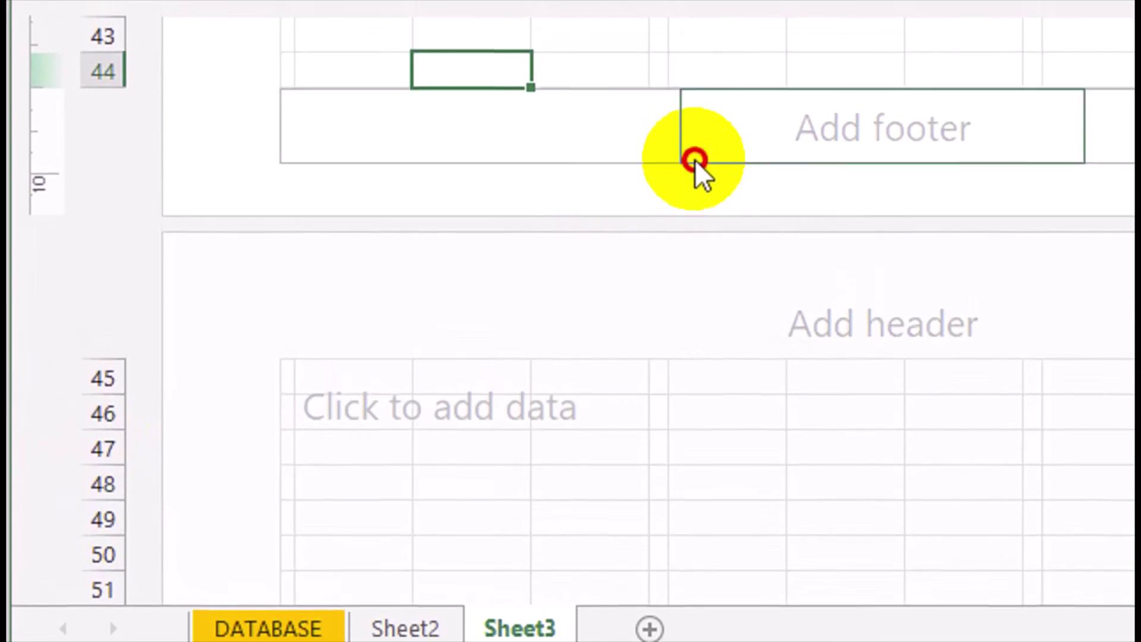
scroll(658, 180, "up", 2)
left_click_drag(591, 319, 619, 170)
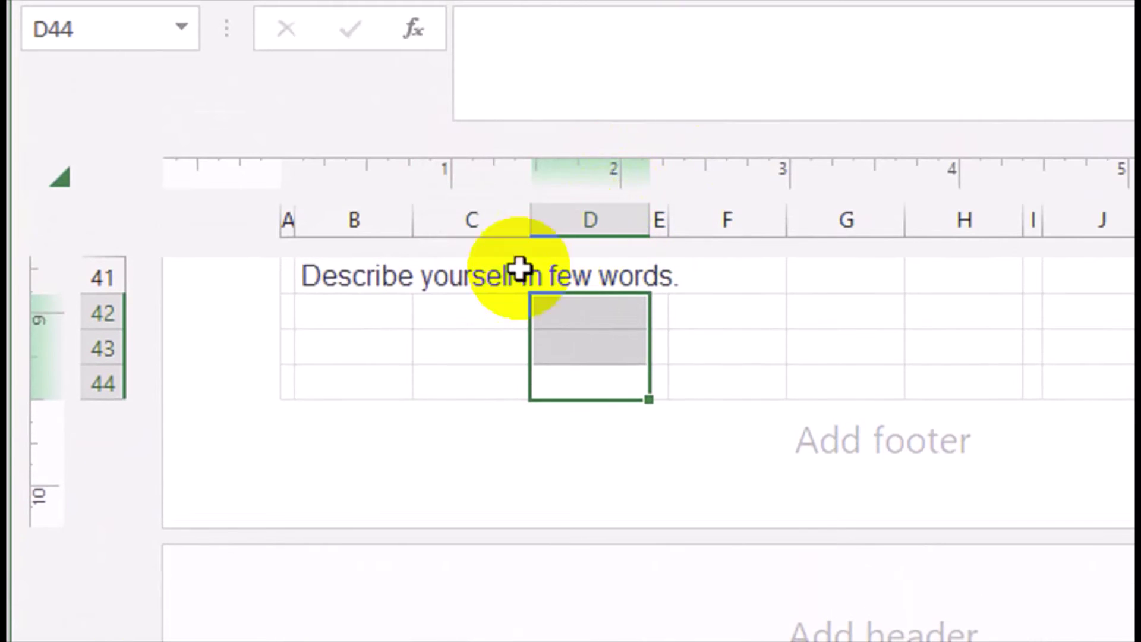
mouse_move(471, 333)
left_mouse_down()
mouse_move(483, 216)
mouse_move(288, 540)
left_mouse_up()
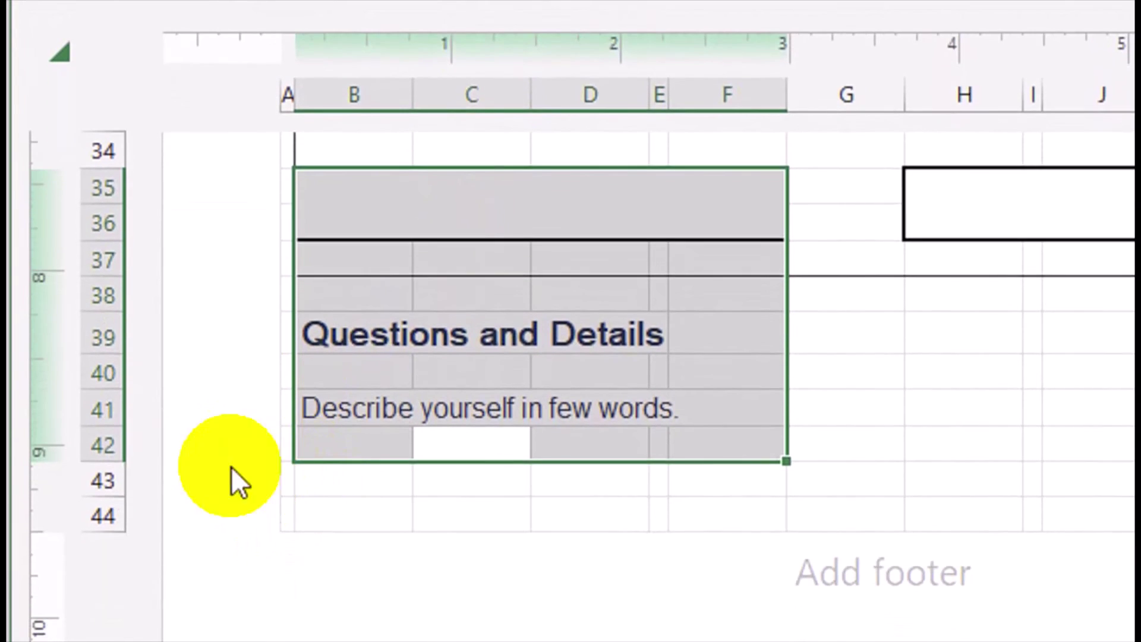
left_click_drag(109, 460, 116, 432)
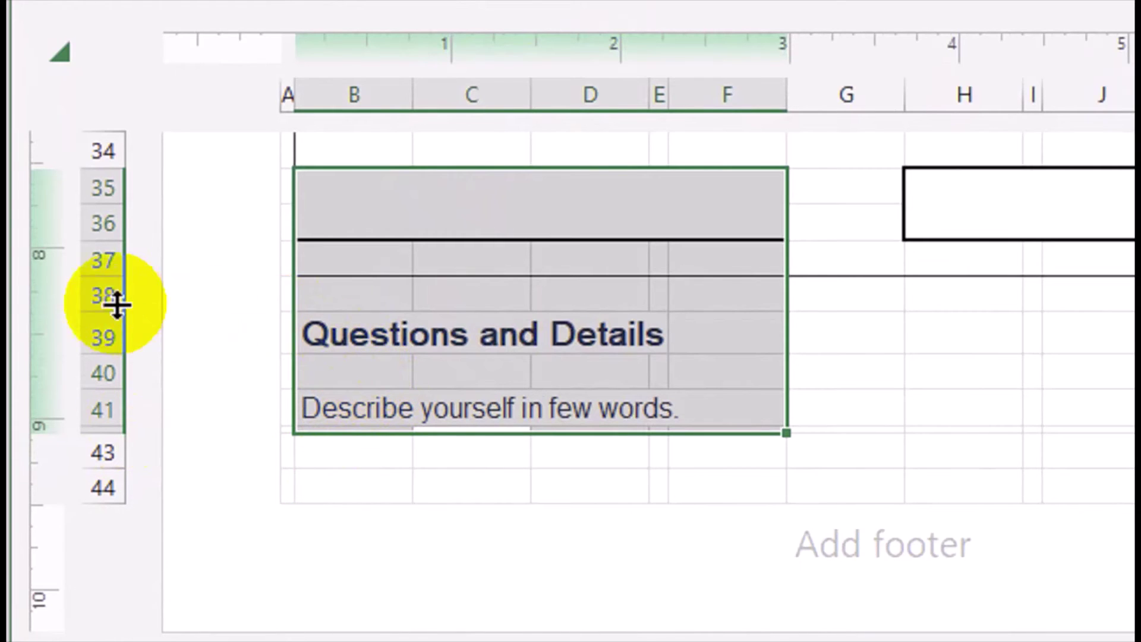
left_click_drag(124, 390, 125, 365)
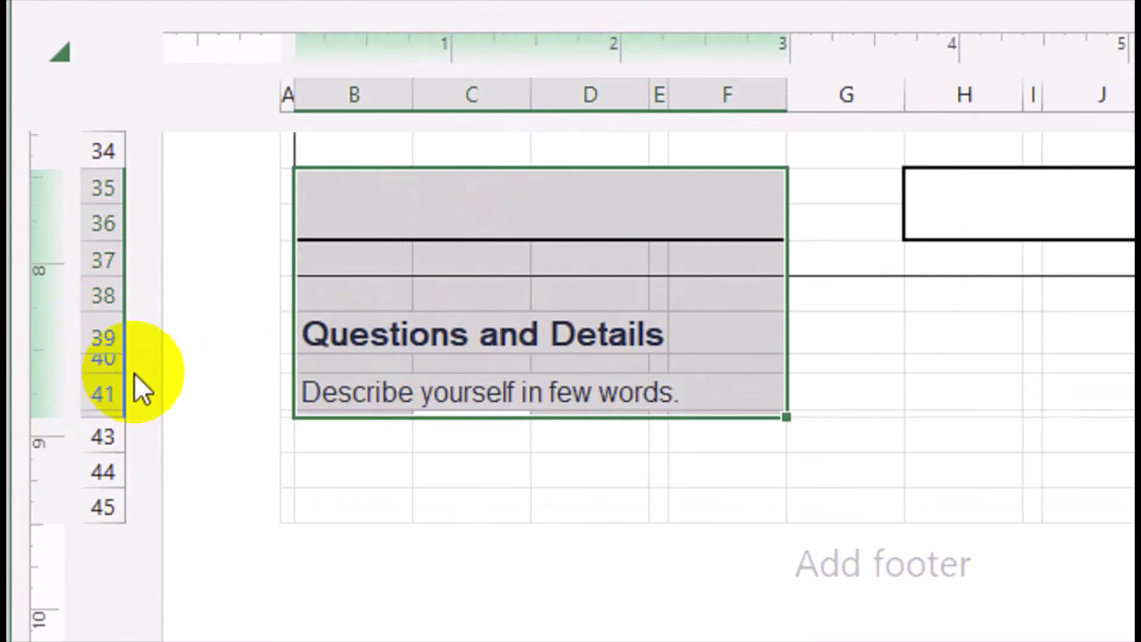
scroll(321, 434, "down", 1)
Outline B43:L45 as the answer box.
left_click(380, 443)
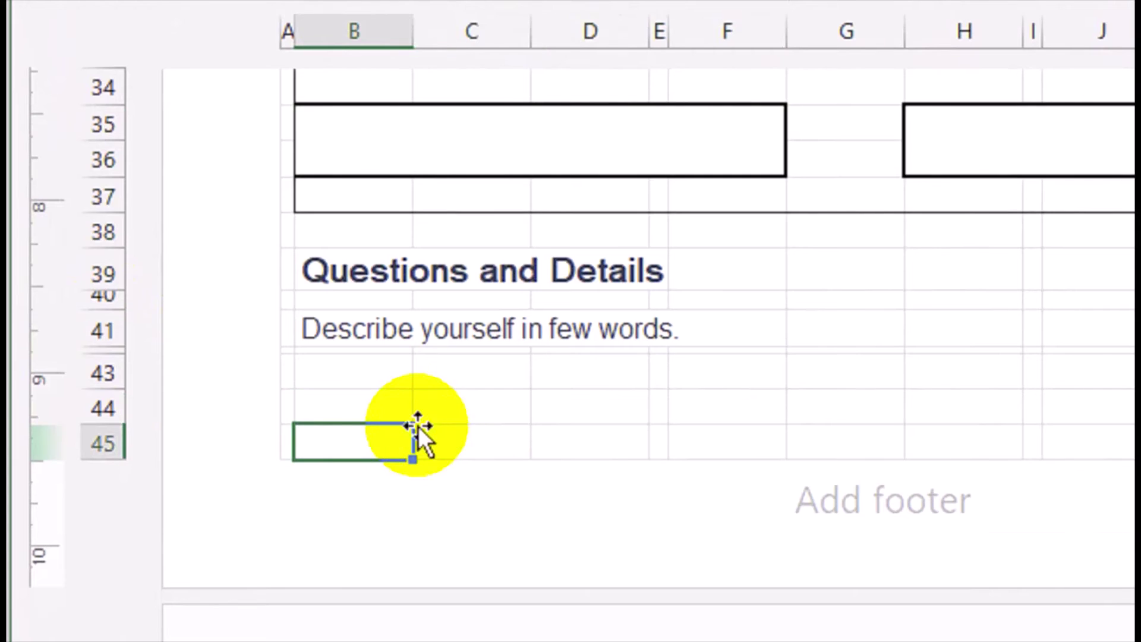
left_click_drag(387, 374, 851, 437)
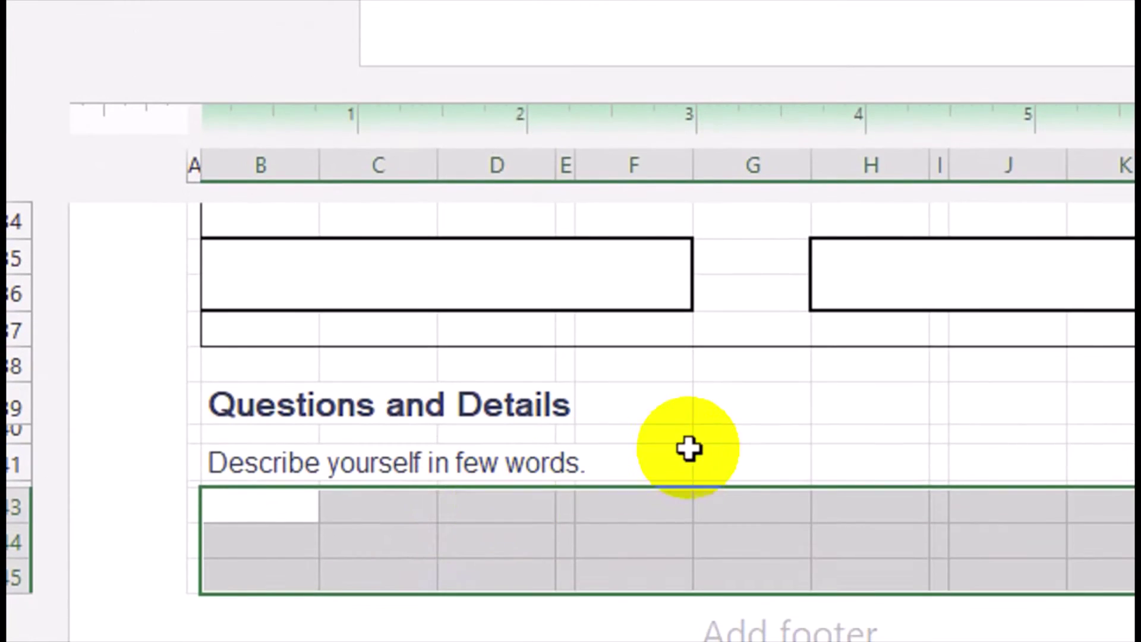
left_click(730, 471)
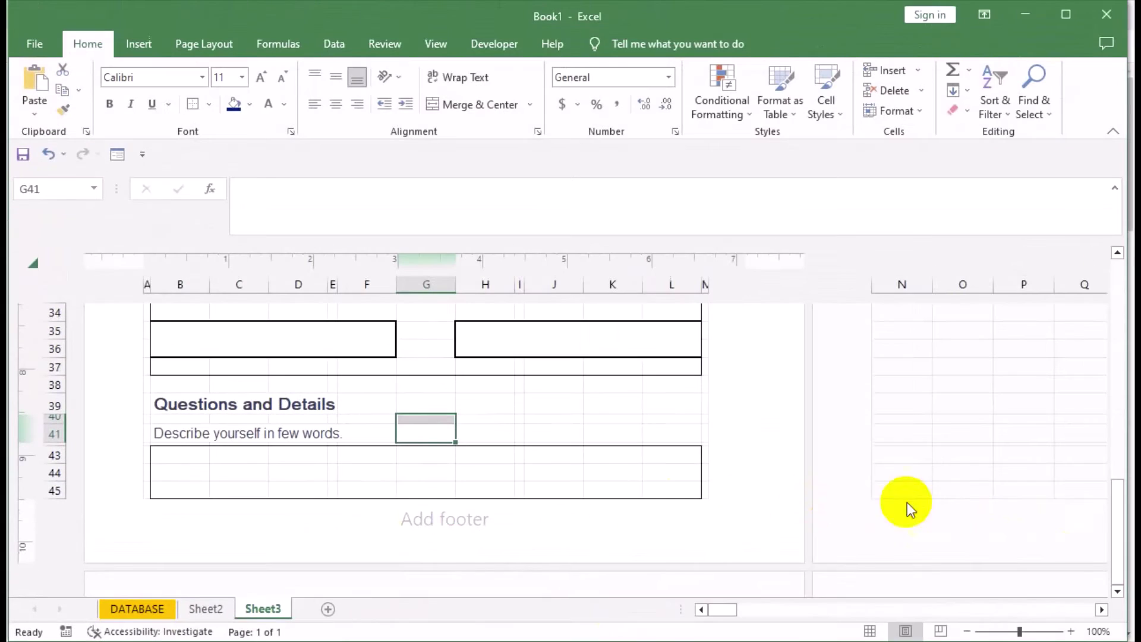
Paste the major-skills question and outline its B48:L50 answer box.
left_click(1117, 591)
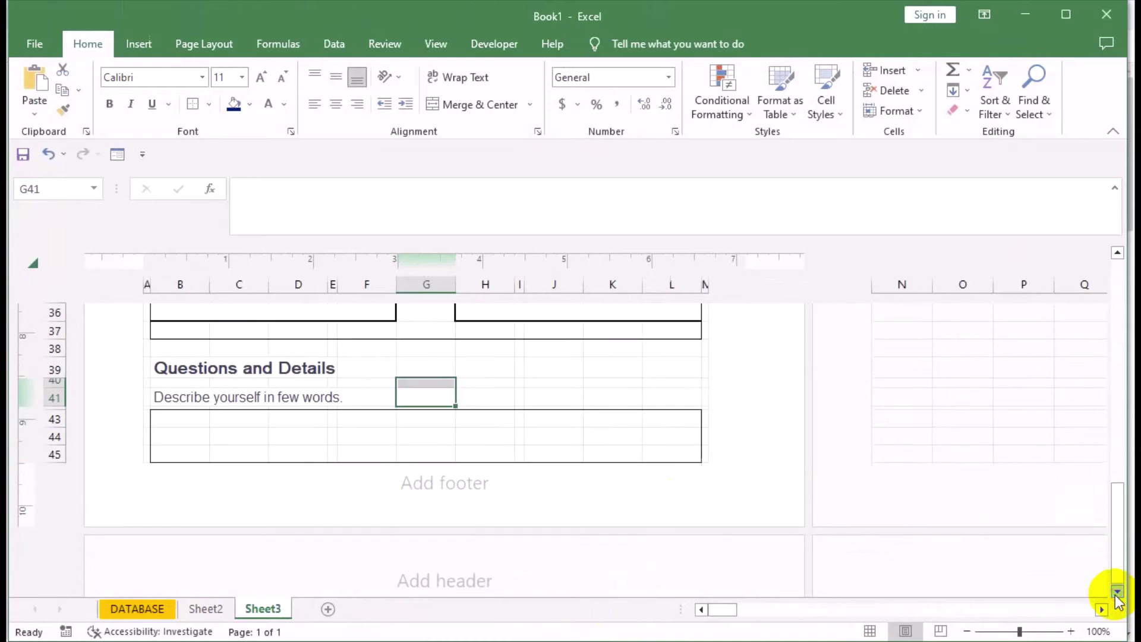
left_click(528, 523)
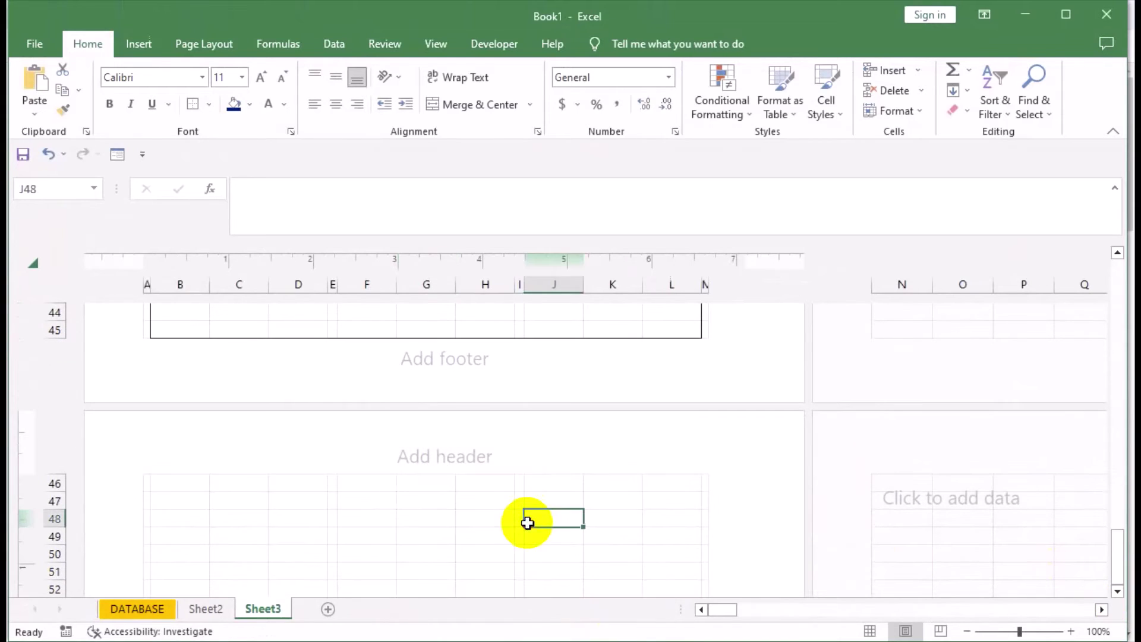
left_click(390, 501)
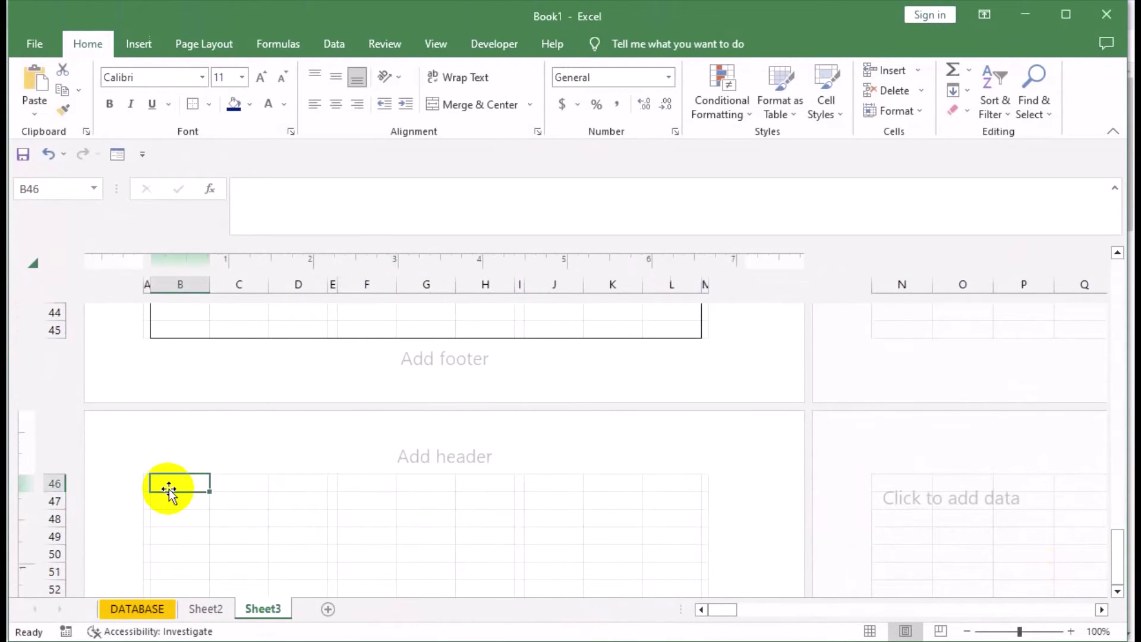
type("What are your major skills regarding the job, you have applied for?")
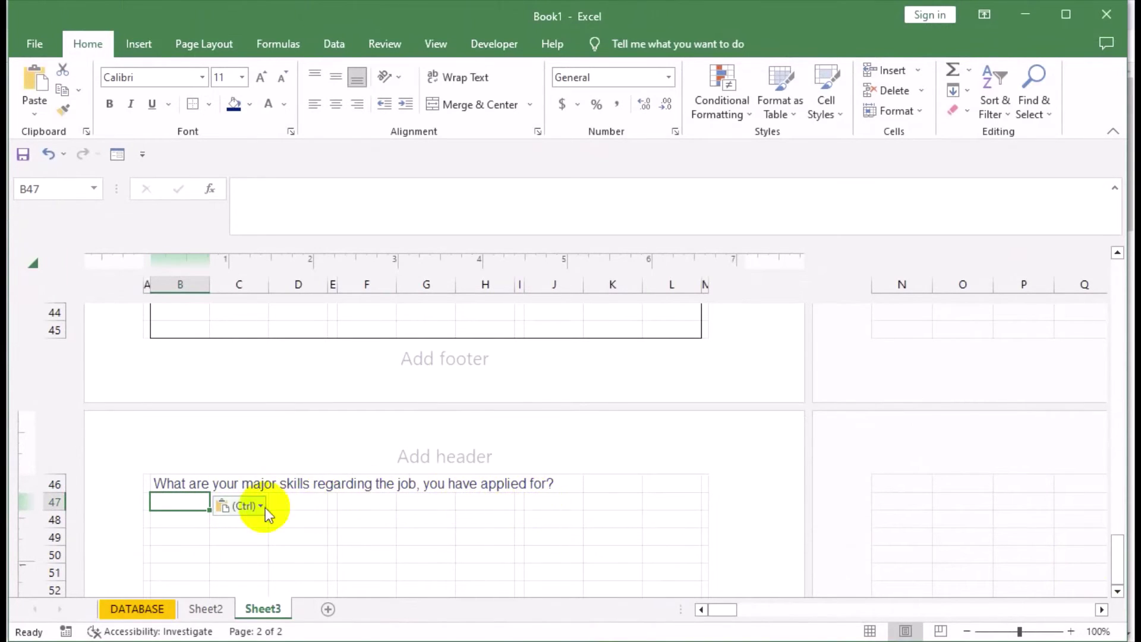
mouse_move(232, 502)
left_mouse_down()
mouse_move(640, 514)
mouse_move(670, 532)
left_mouse_up()
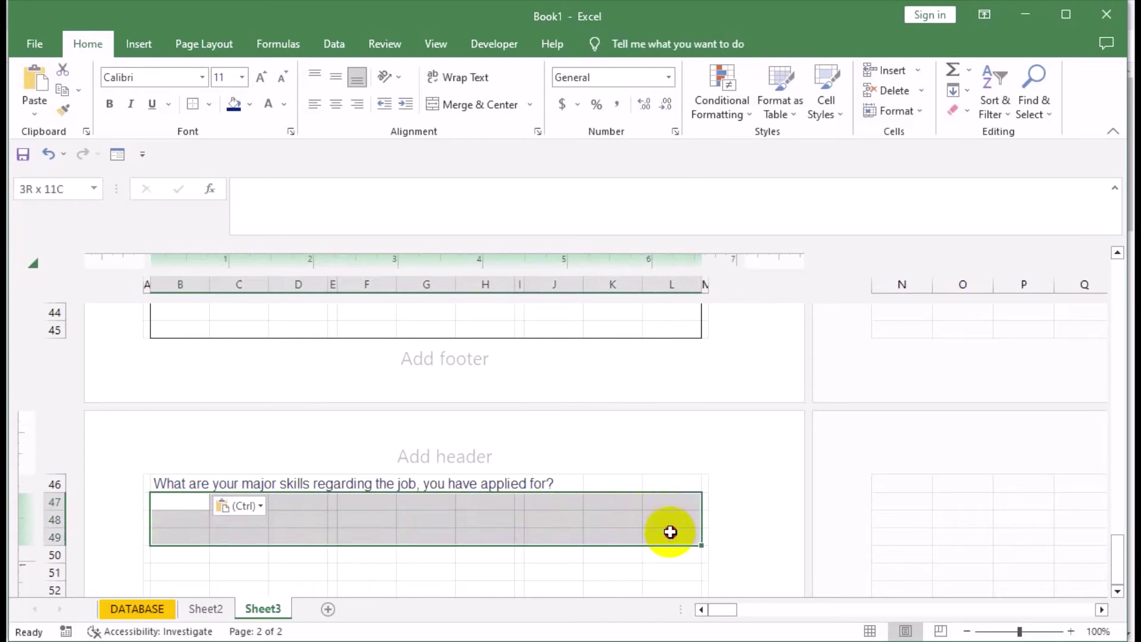
left_click(197, 105)
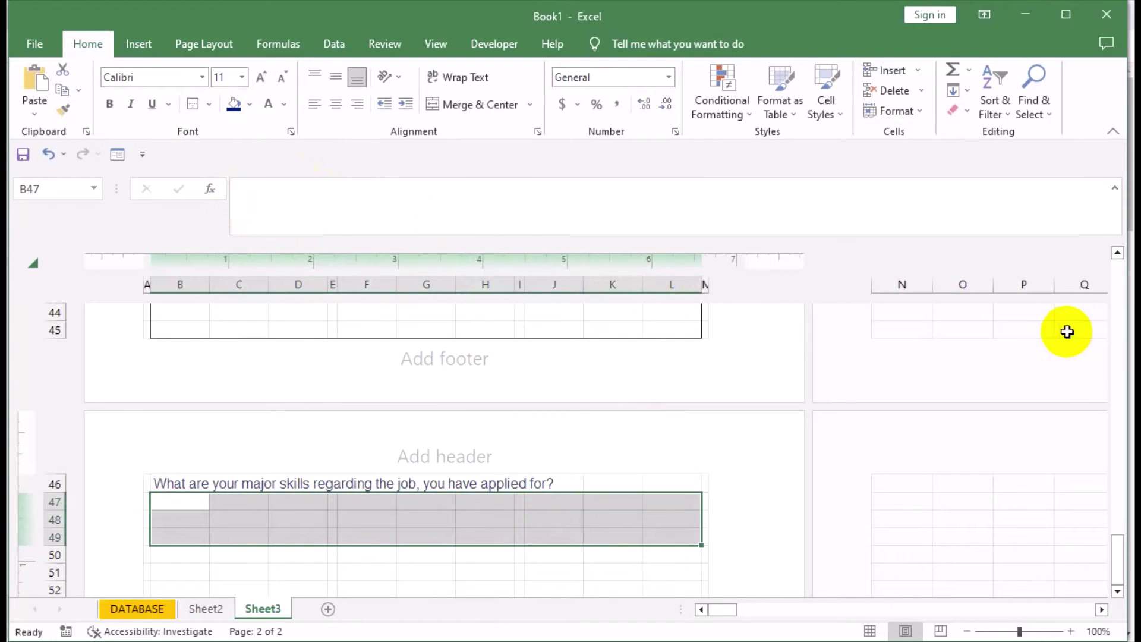
Shrink row 47 to a thin gap and move to B53 for the next question.
left_click(1117, 253)
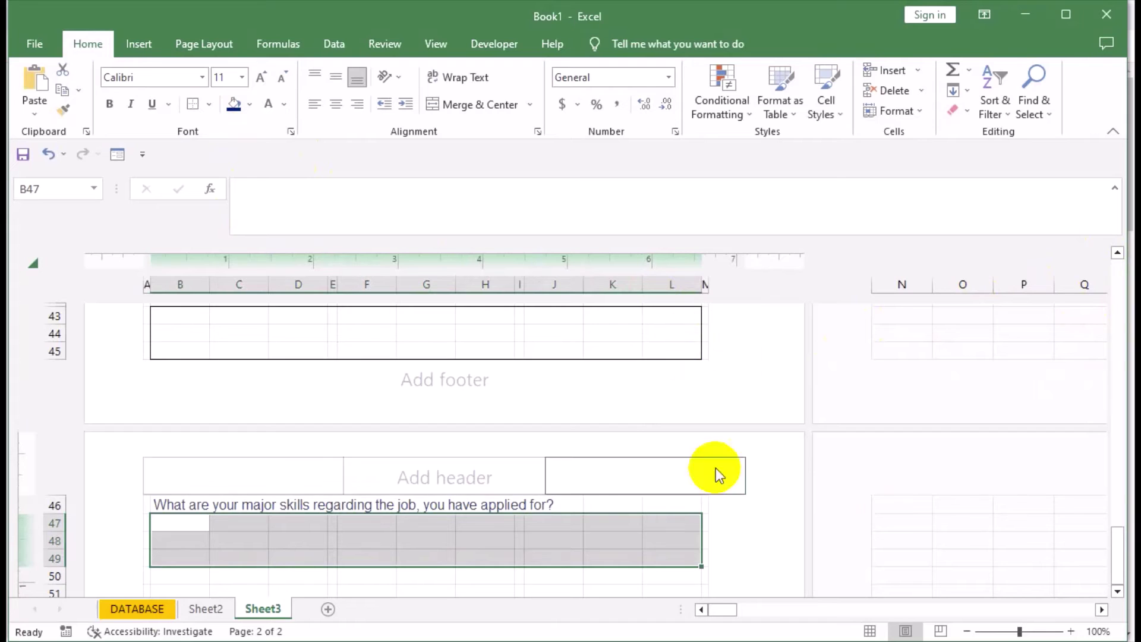
left_click(1118, 592)
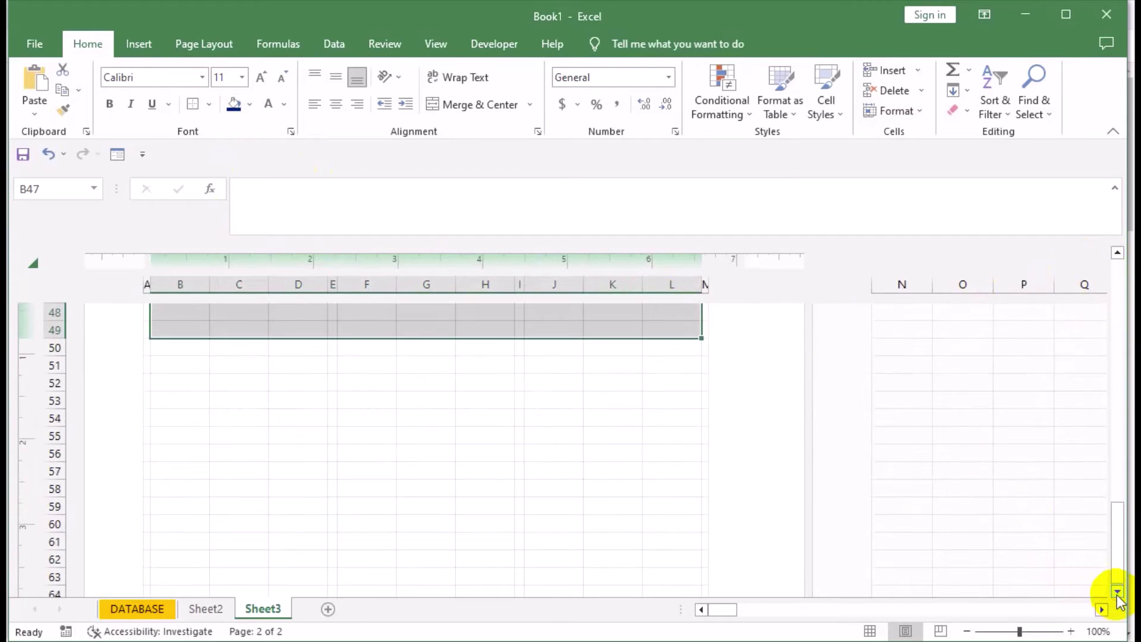
left_click(1116, 255)
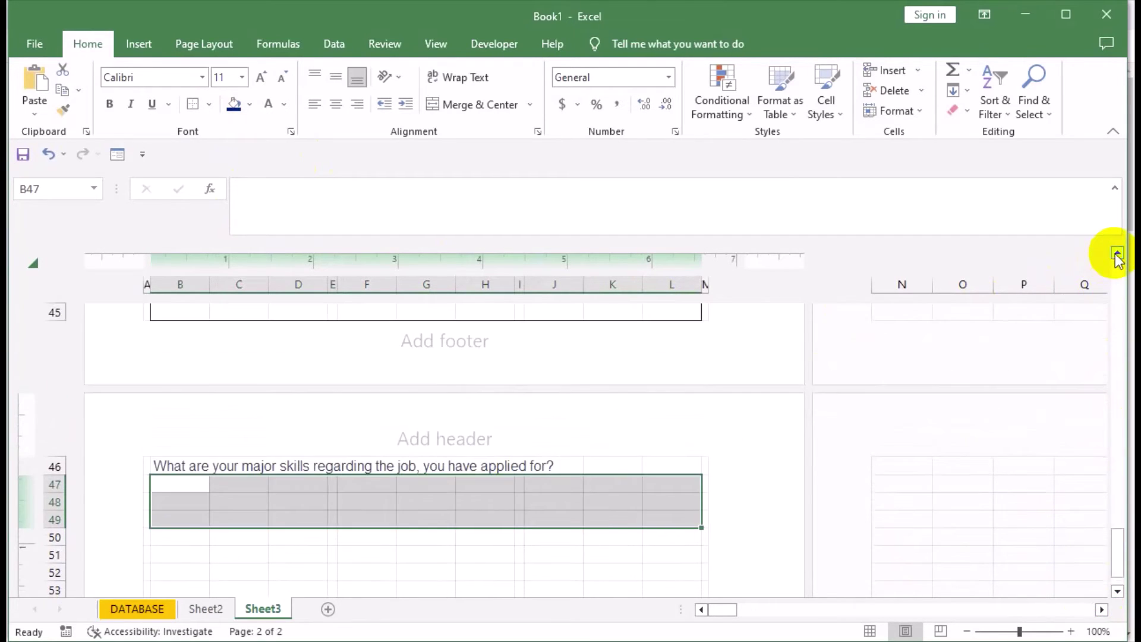
left_click(1117, 254)
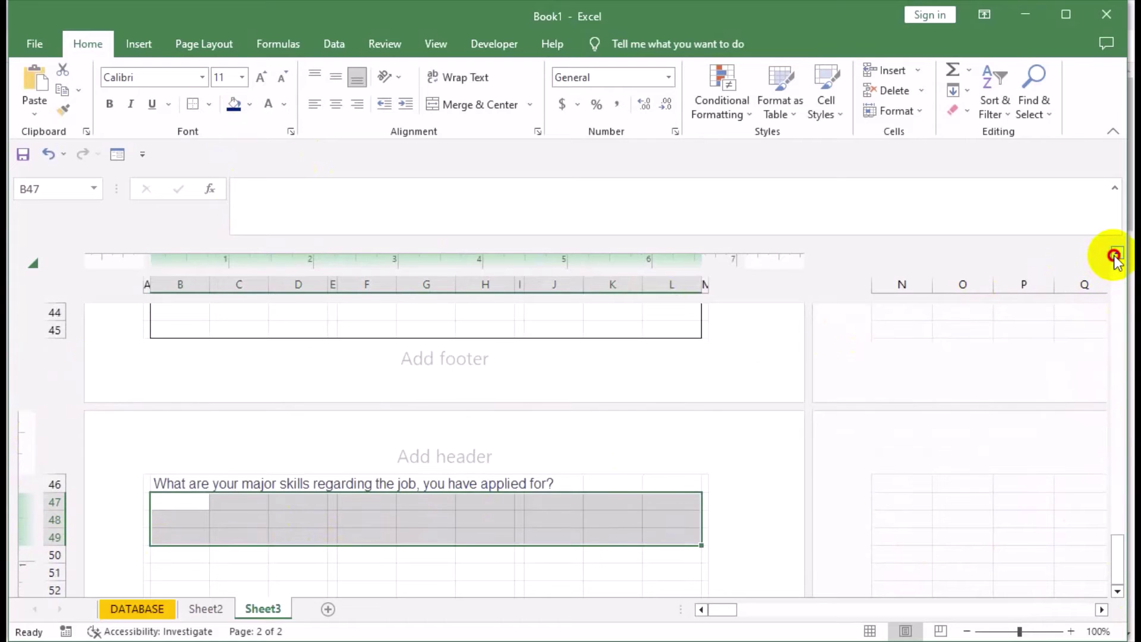
left_click(1117, 590)
left_click(51, 503)
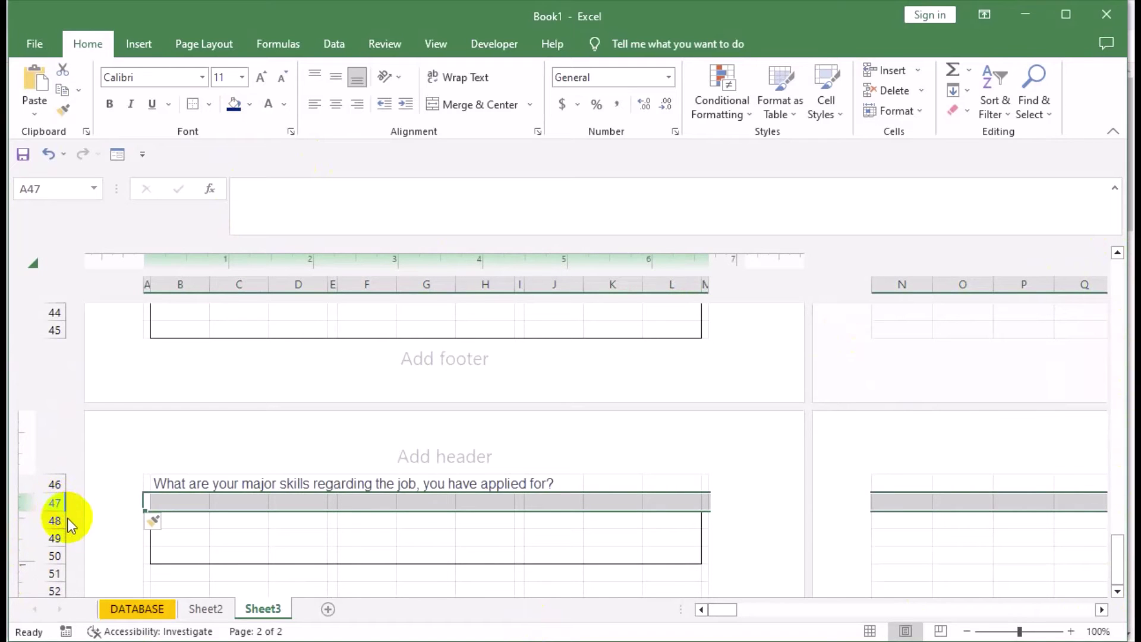
left_click_drag(57, 508, 57, 505)
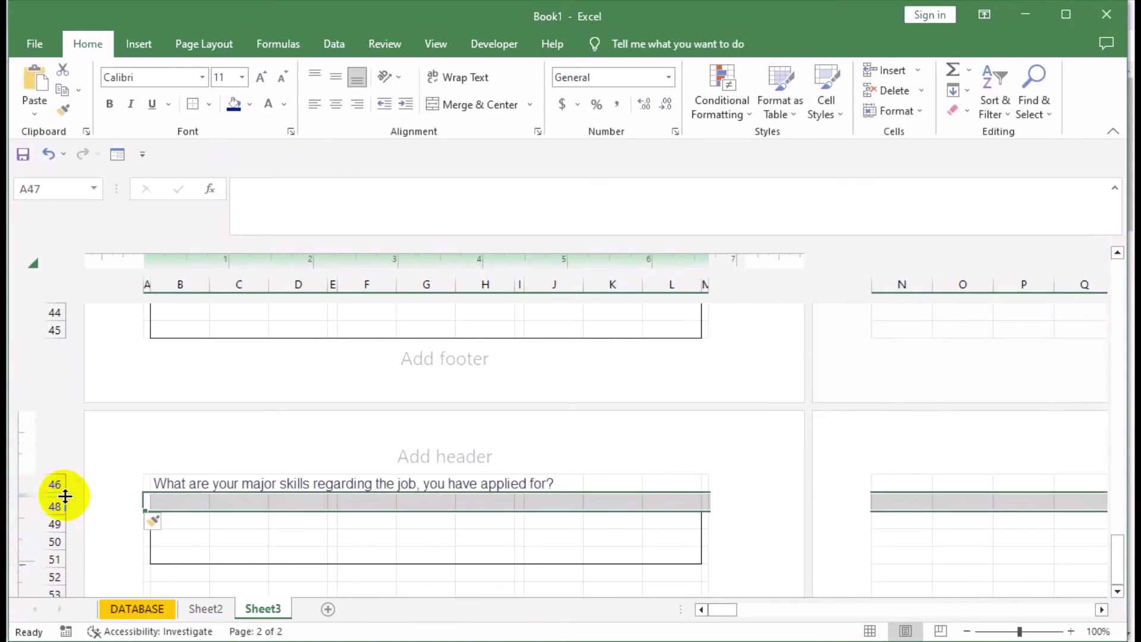
left_click(193, 577)
left_click_drag(272, 570, 296, 600)
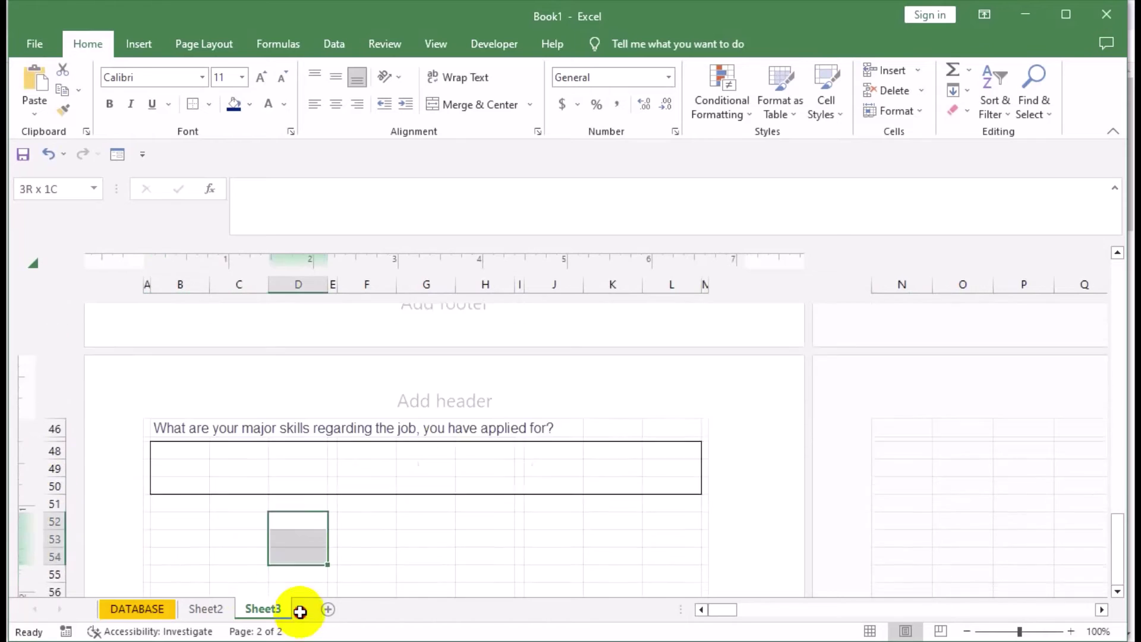
left_click(187, 407)
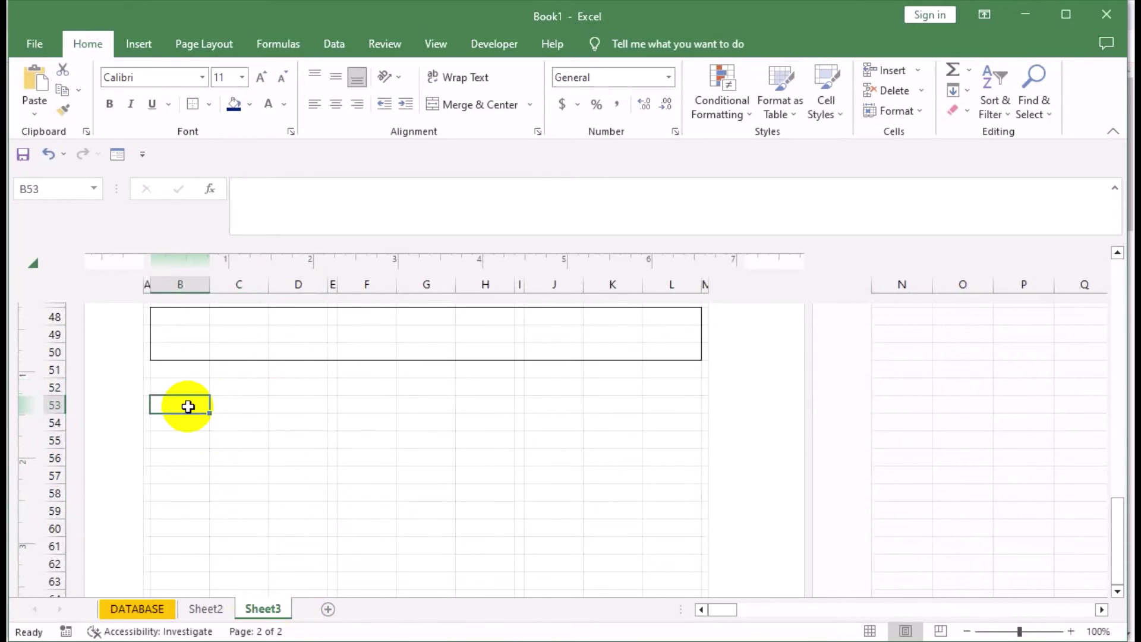
Paste the educational qualification question into B53, shrink row 54, and outline B55:L57.
type("What is your educational qualification?")
left_click(292, 436)
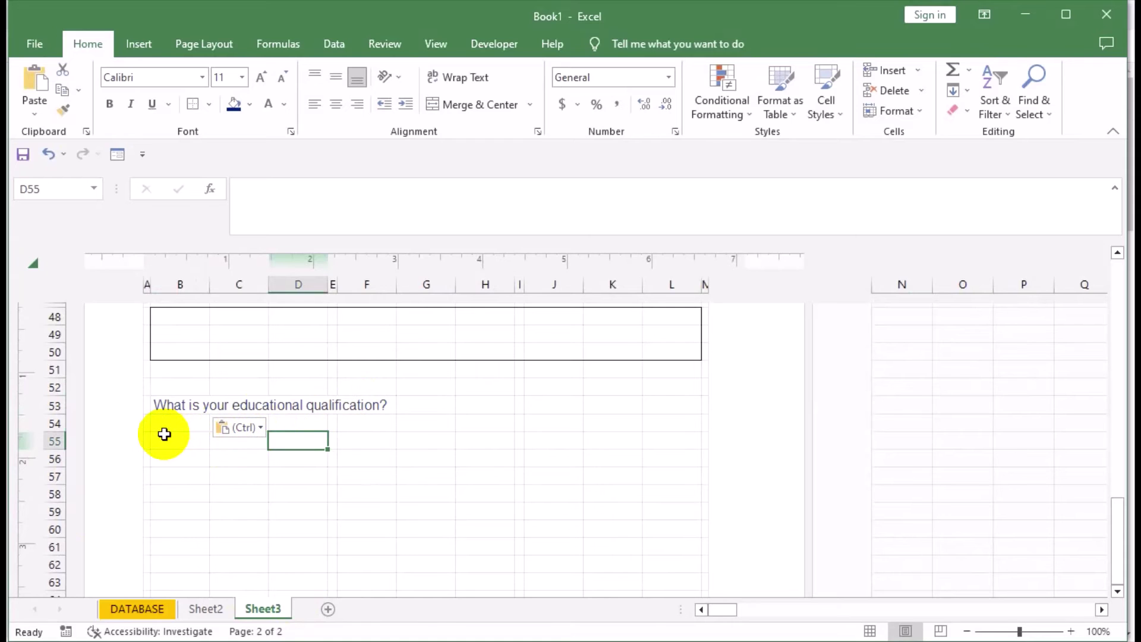
left_click_drag(69, 433, 67, 426)
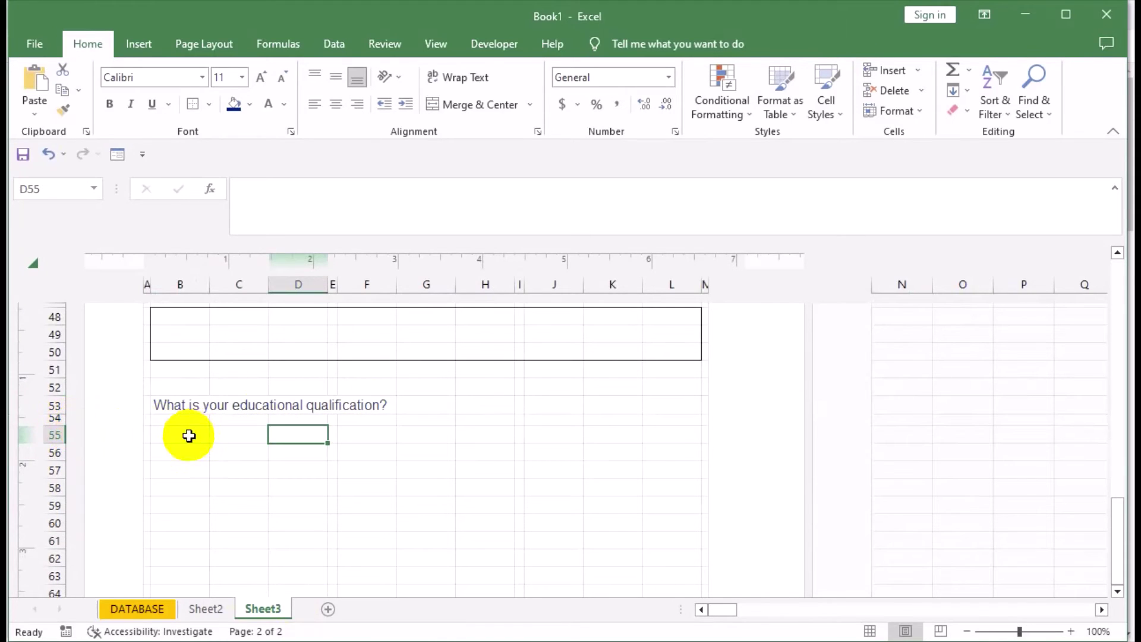
left_click_drag(189, 436, 649, 466)
left_click(210, 104)
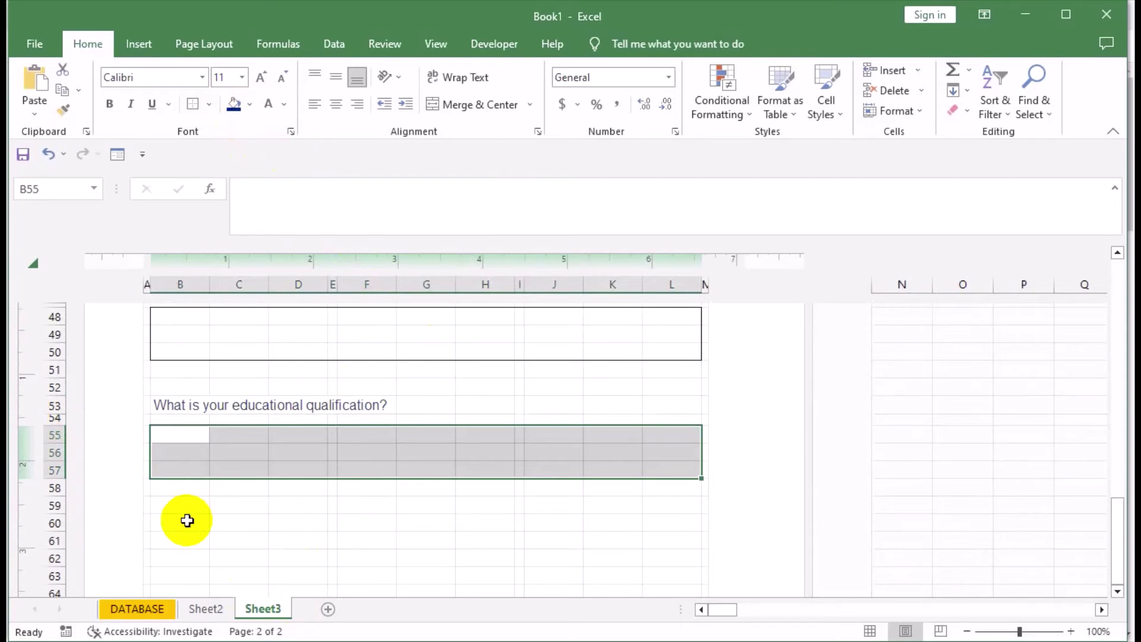
Paste the previous-job question into B60, shrink row 61, and mark the B62:L64 answer box.
left_click(187, 521)
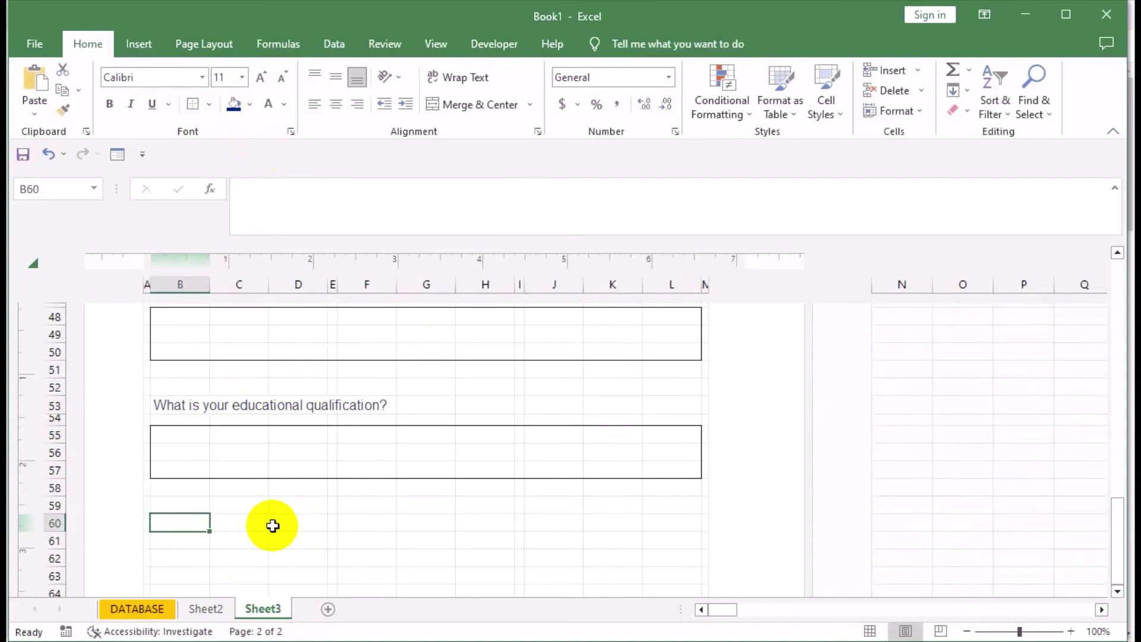
type("Why did you left your previous job?")
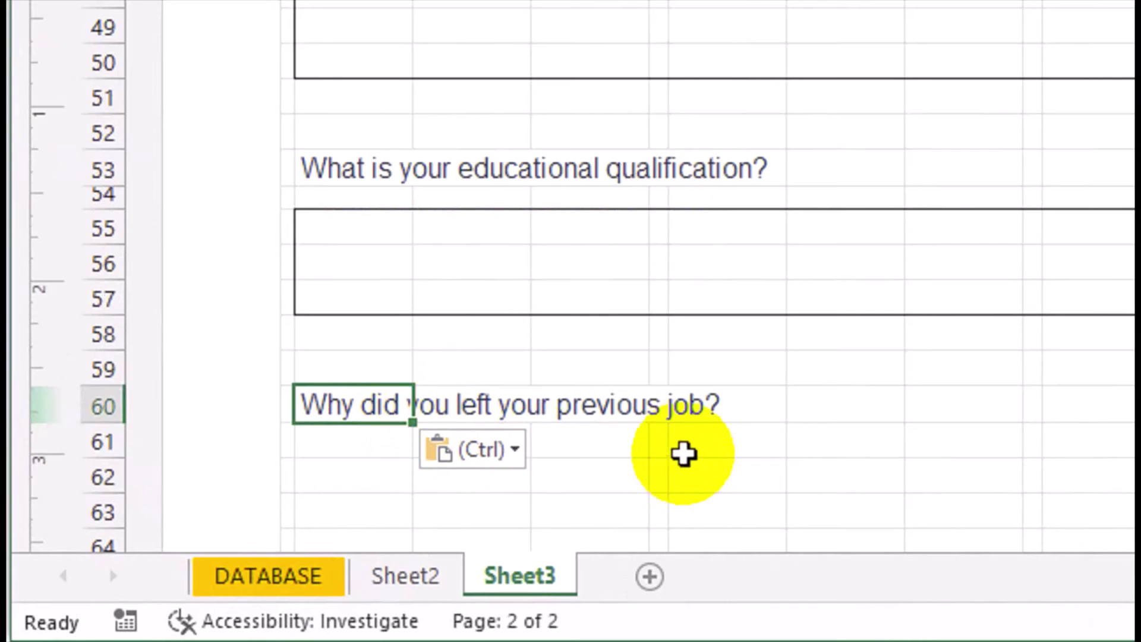
left_click_drag(343, 547, 363, 593)
left_click_drag(722, 547, 726, 580)
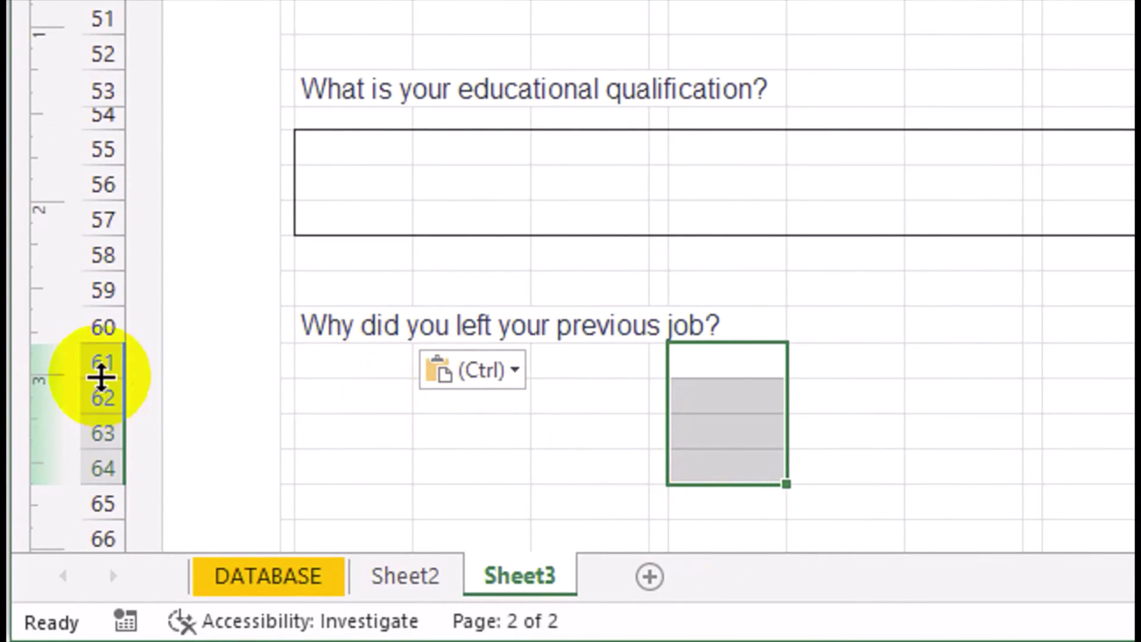
left_click_drag(101, 375, 127, 356)
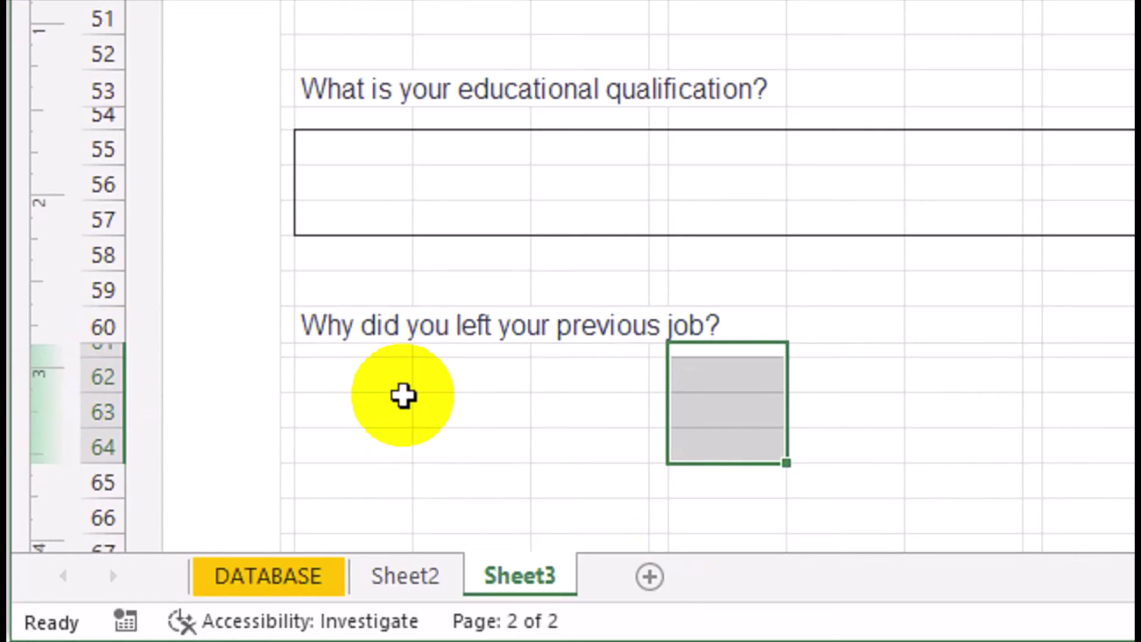
left_click_drag(404, 395, 851, 461)
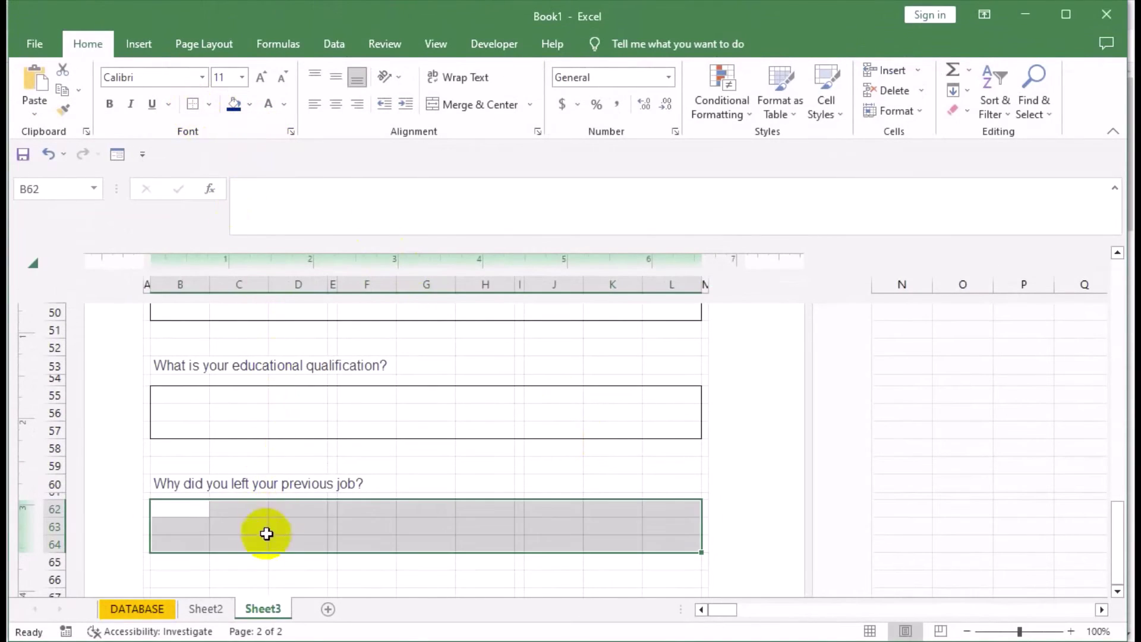
left_click_drag(265, 570, 267, 603)
Paste the job-profile feature question into B67, shrink row 68, and box B69:L71.
left_click(179, 546)
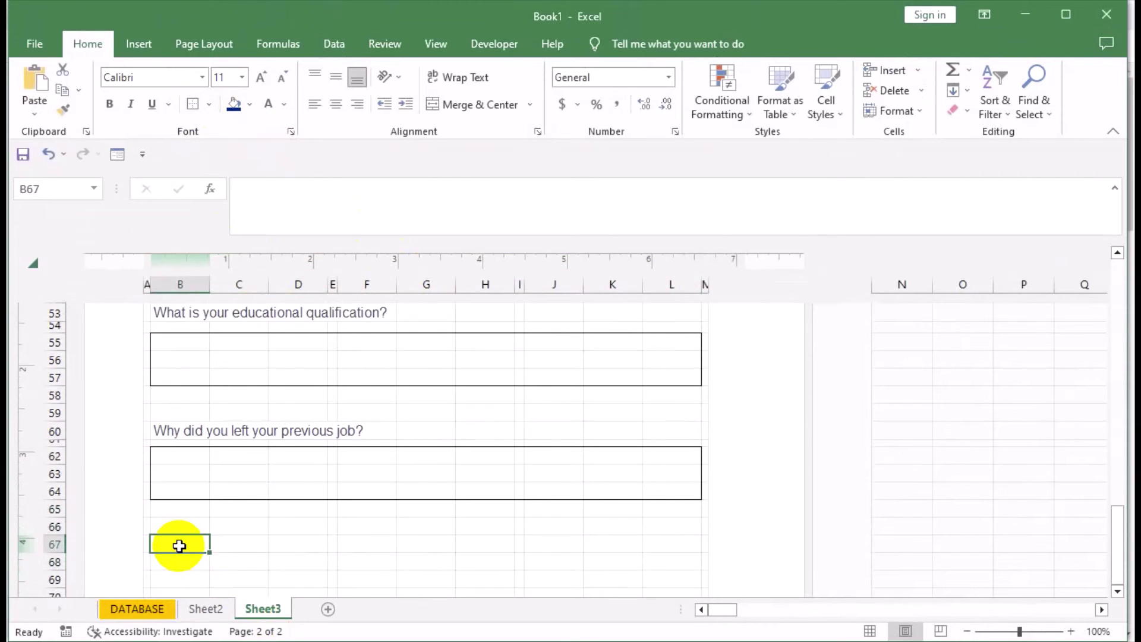
type("What is the most attractive feature of this job profile?")
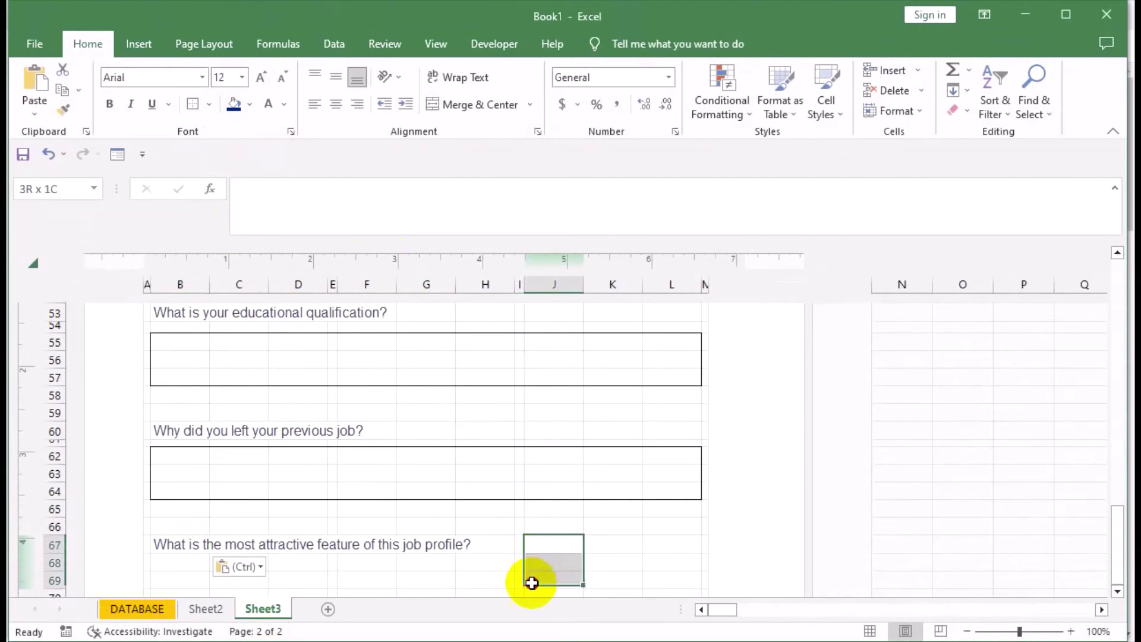
left_click_drag(532, 583, 535, 593)
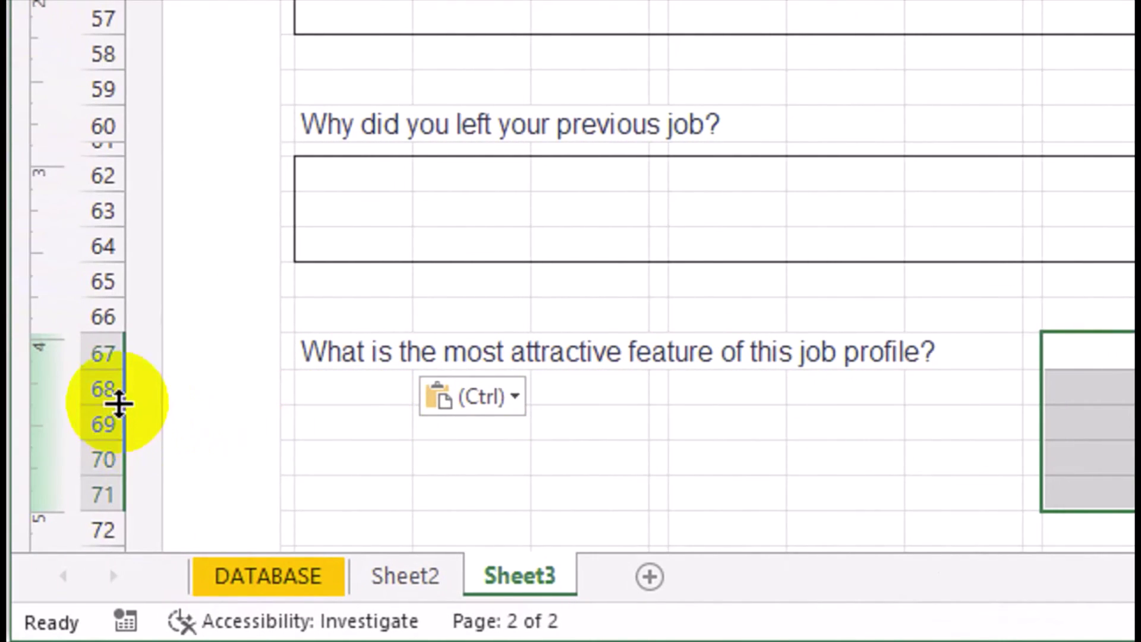
left_click_drag(118, 405, 143, 379)
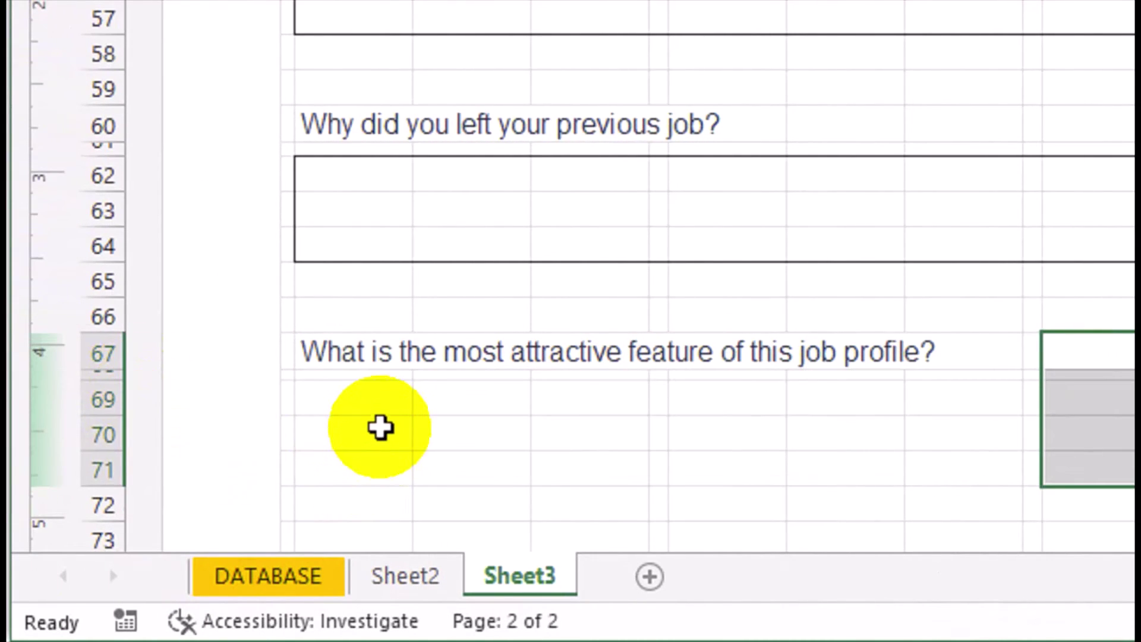
left_click_drag(379, 405, 860, 481)
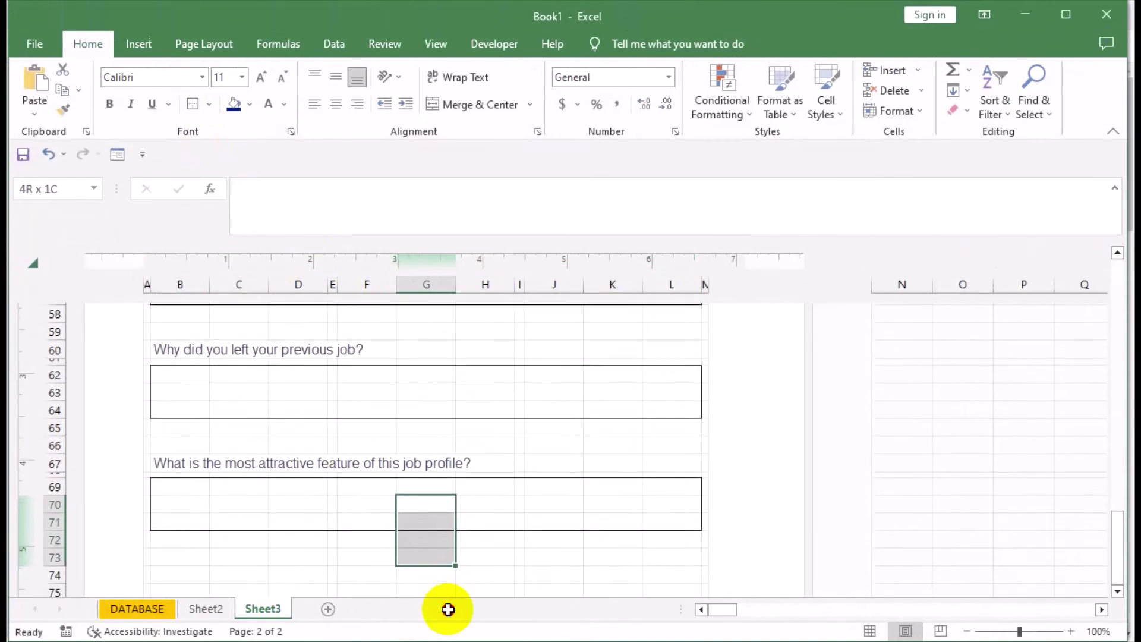
left_click_drag(437, 531, 449, 607)
Paste the join-our-organization question into B74 and shrink row 75 into a spacer.
left_click(183, 511)
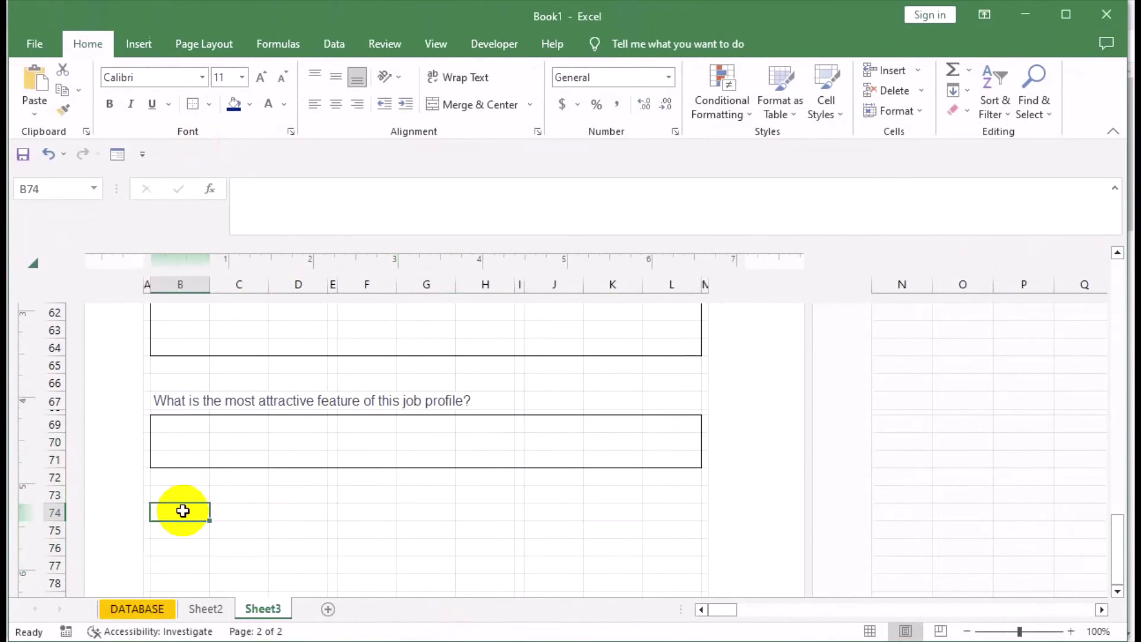
type("Why do you want to join our organization?")
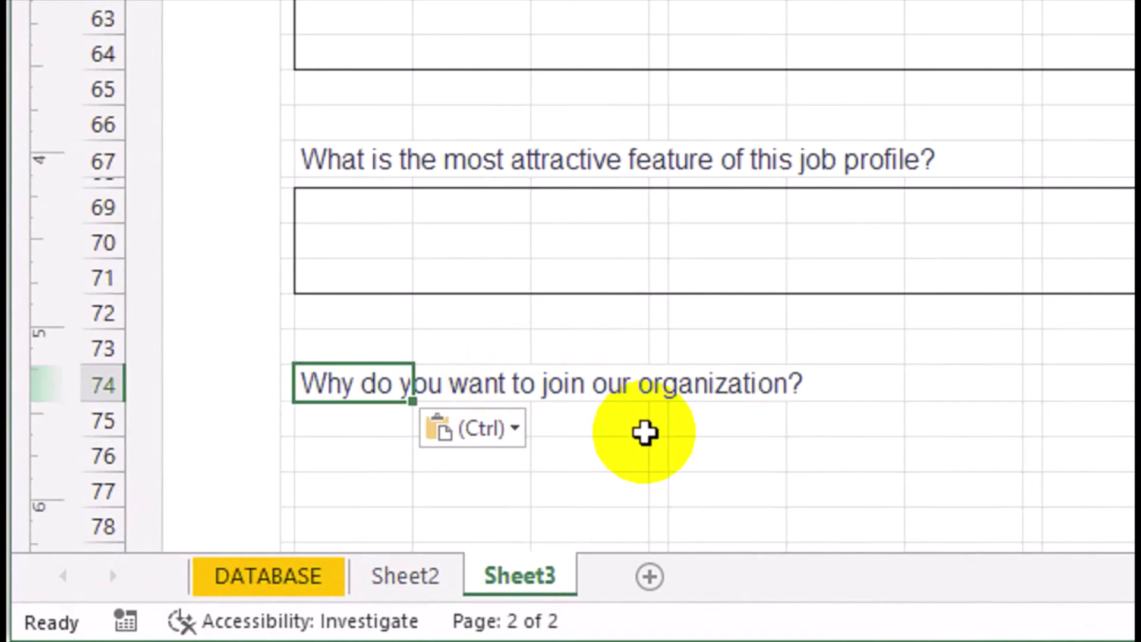
left_click(326, 534)
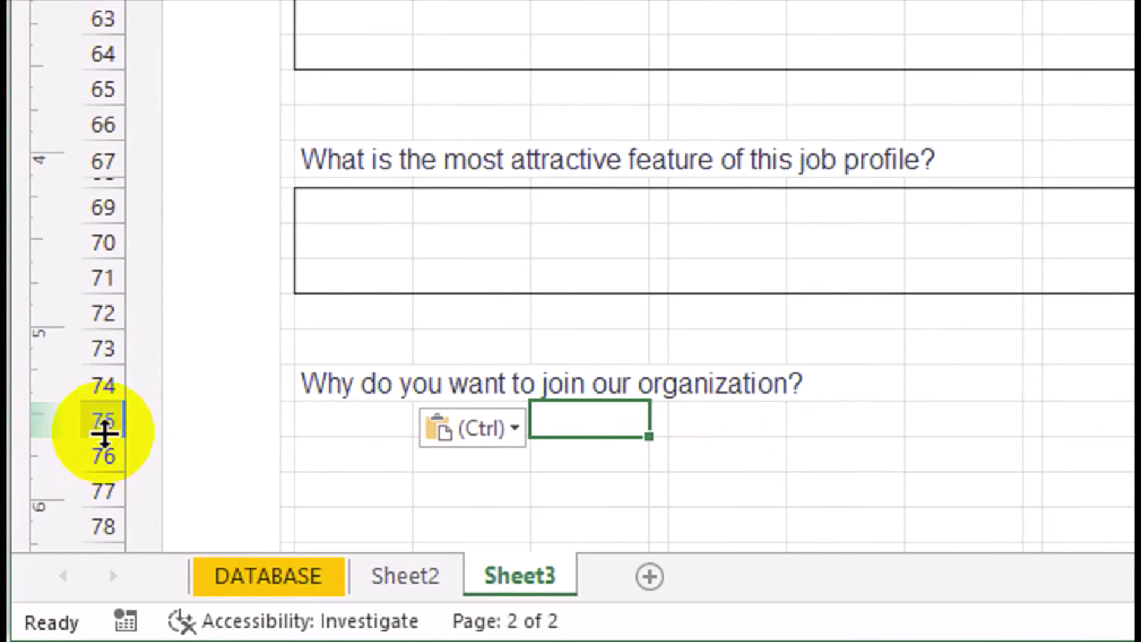
left_click_drag(109, 438, 123, 413)
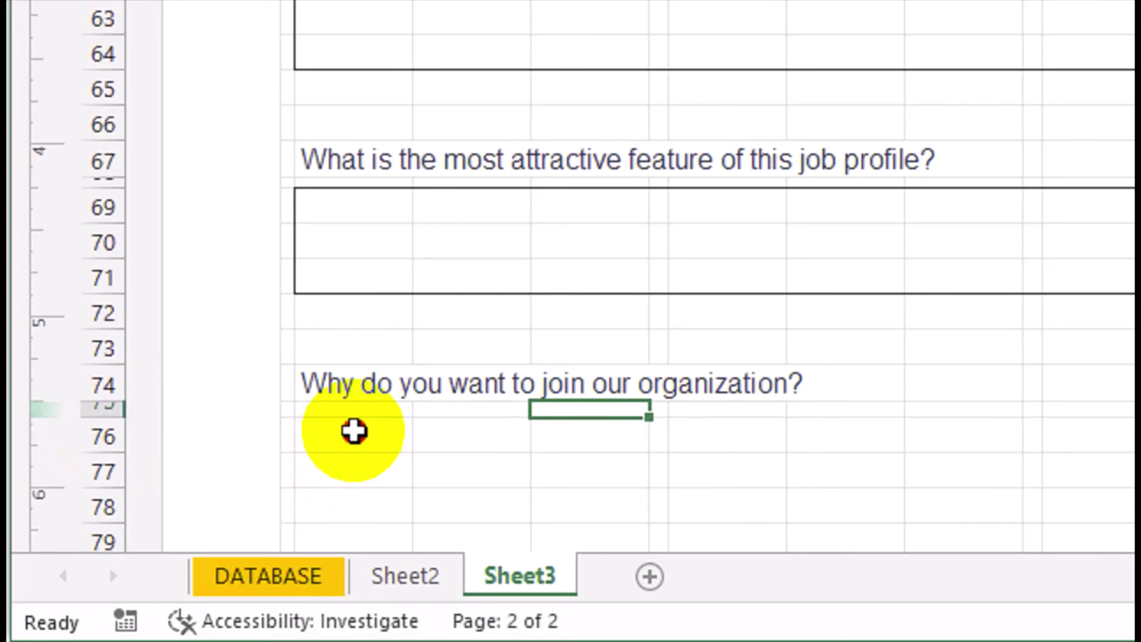
Outline the B76:L78 answer box and paste the where-do-you-see-yourself question into B81.
left_click_drag(354, 430, 892, 594)
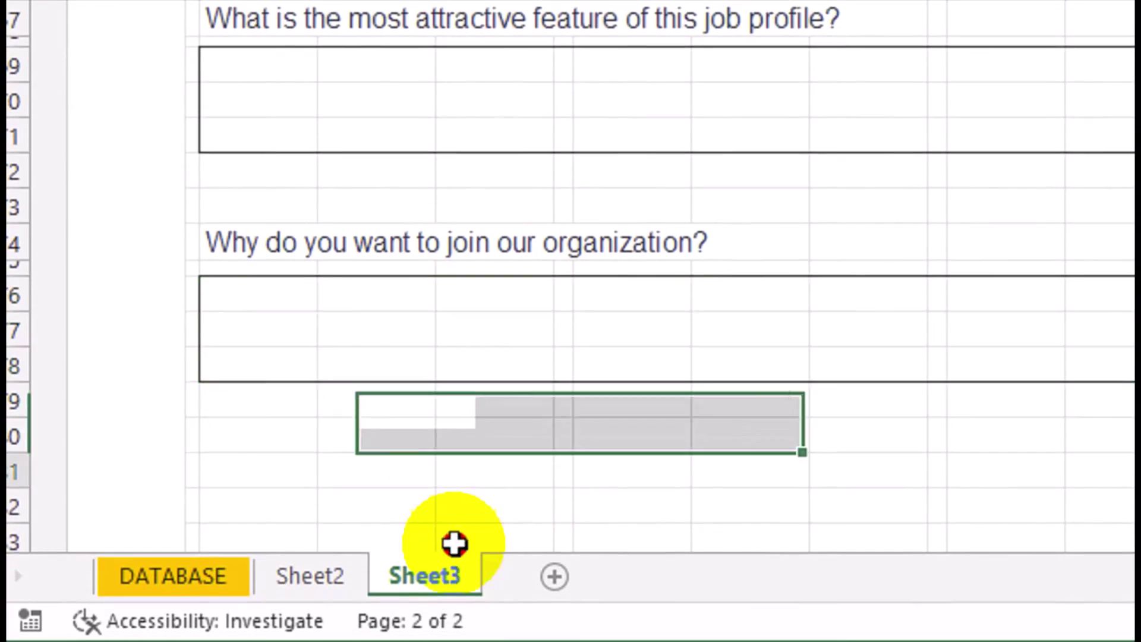
left_click_drag(542, 315, 497, 458)
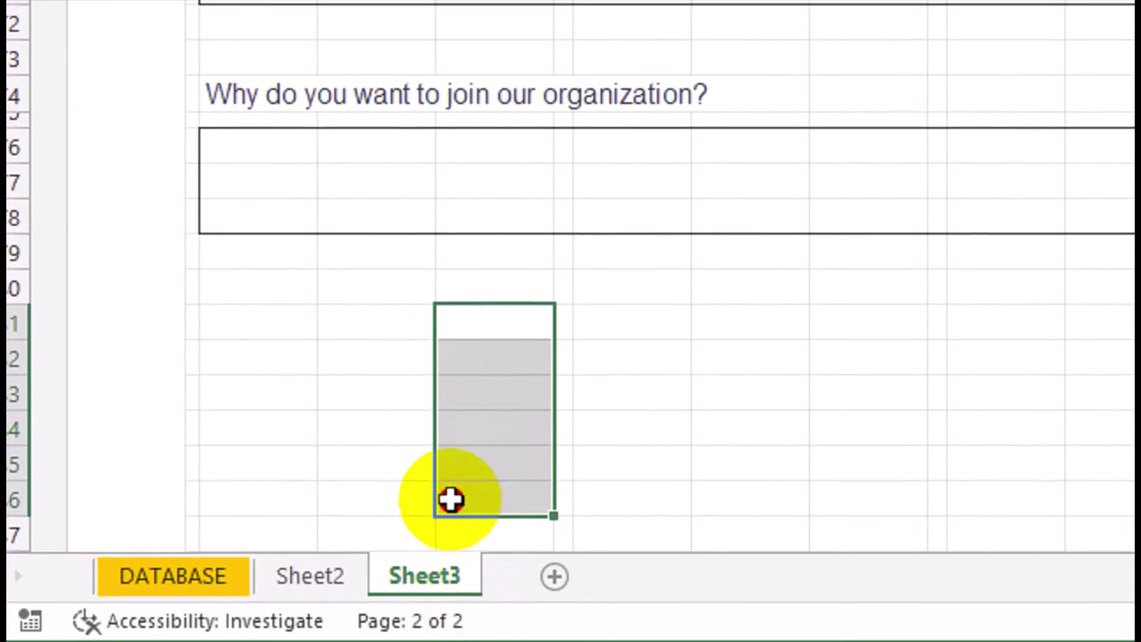
left_click(279, 331)
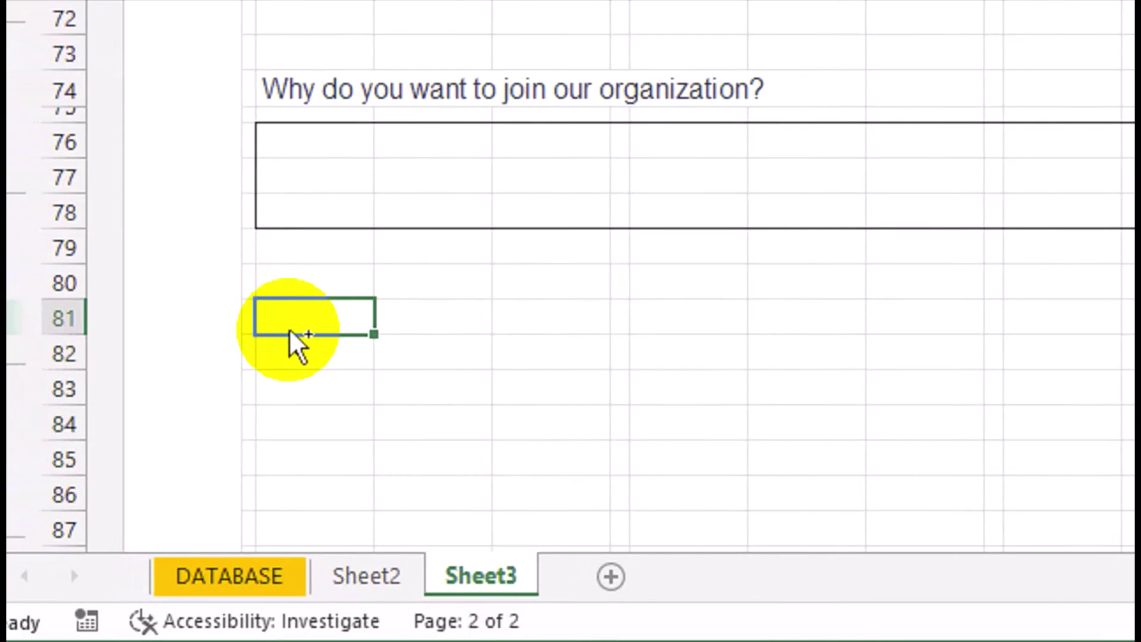
type("Where do you see yourself after few years in this industry?")
left_click(556, 357)
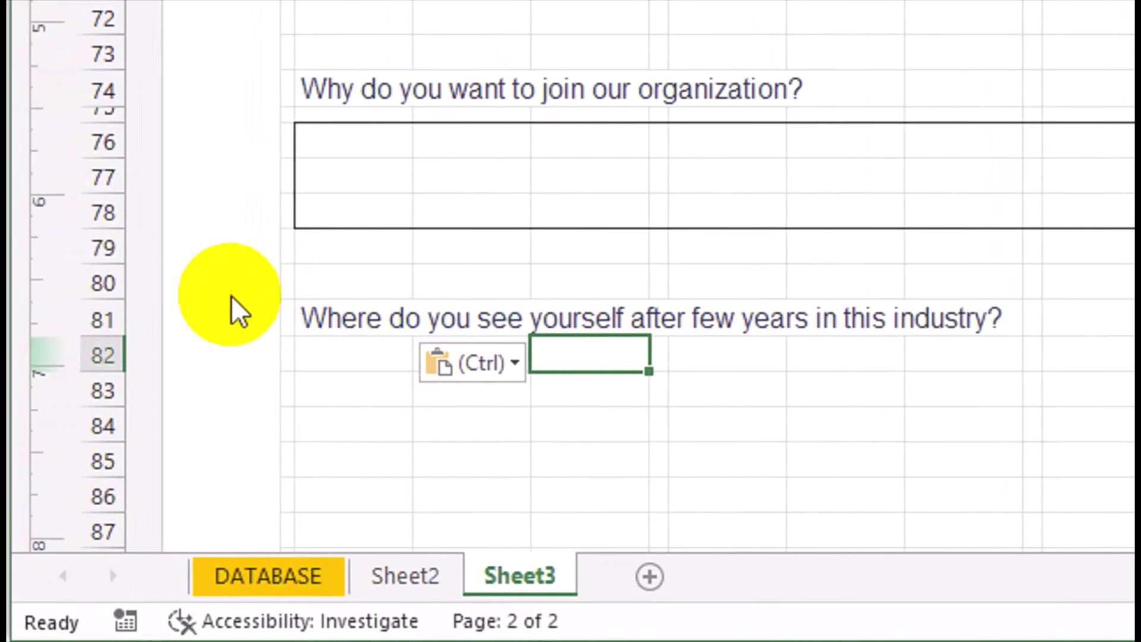
Shrink row 82 to a spacer, outline B83:L85, and select B88.
left_click_drag(121, 372, 135, 340)
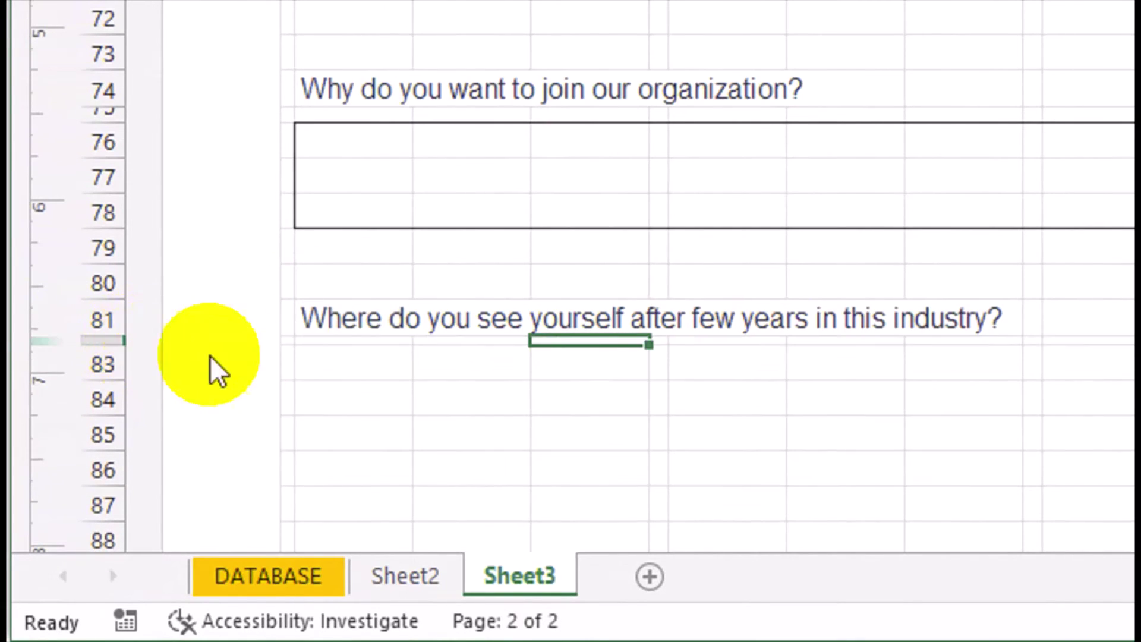
left_click_drag(339, 356, 884, 464)
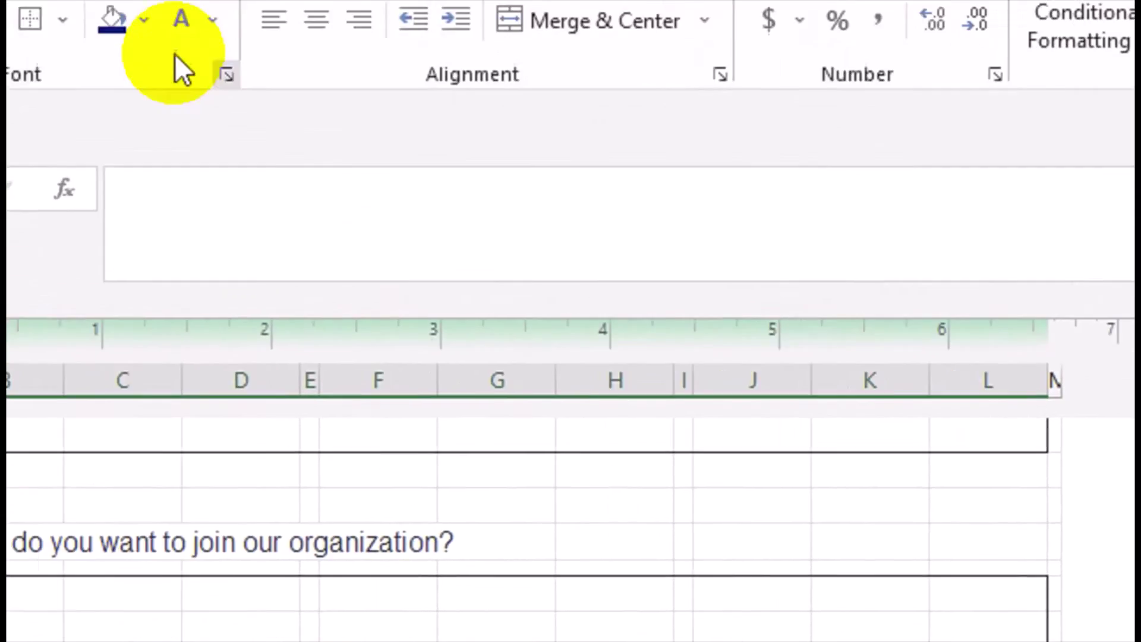
left_click(286, 160)
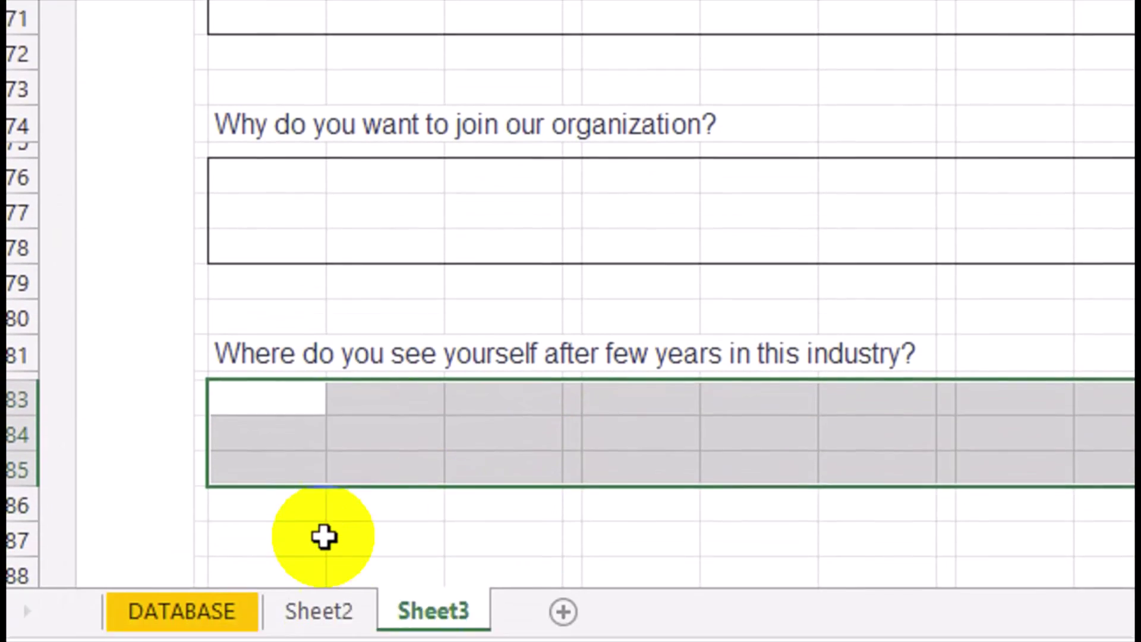
scroll(323, 535, "down", 2)
left_click_drag(273, 399, 395, 504)
left_click(279, 398)
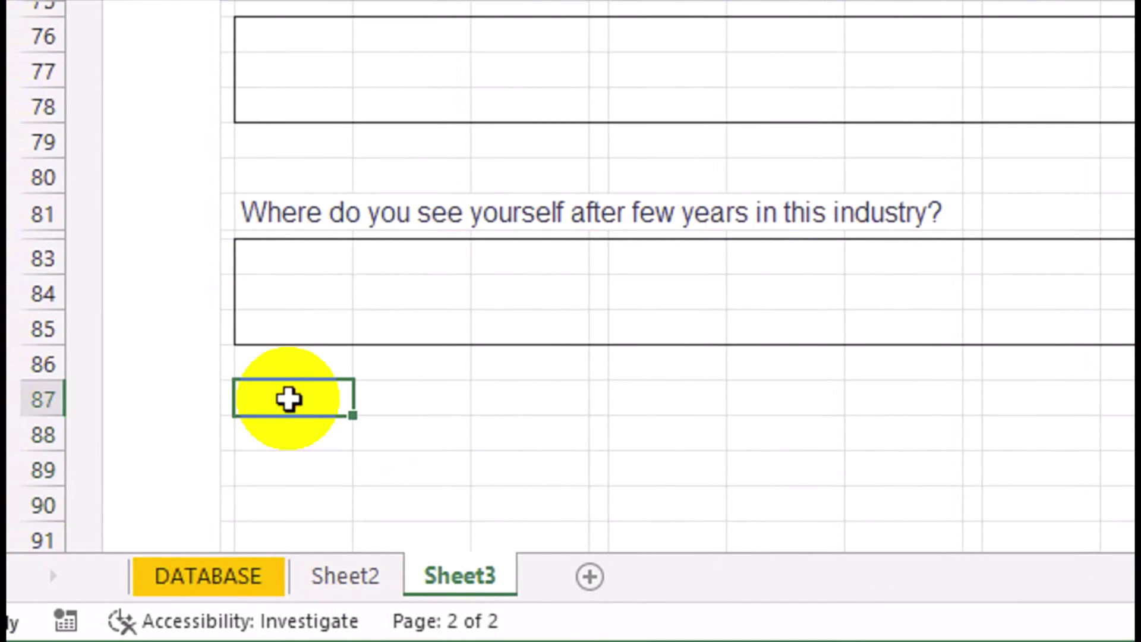
left_click(304, 435)
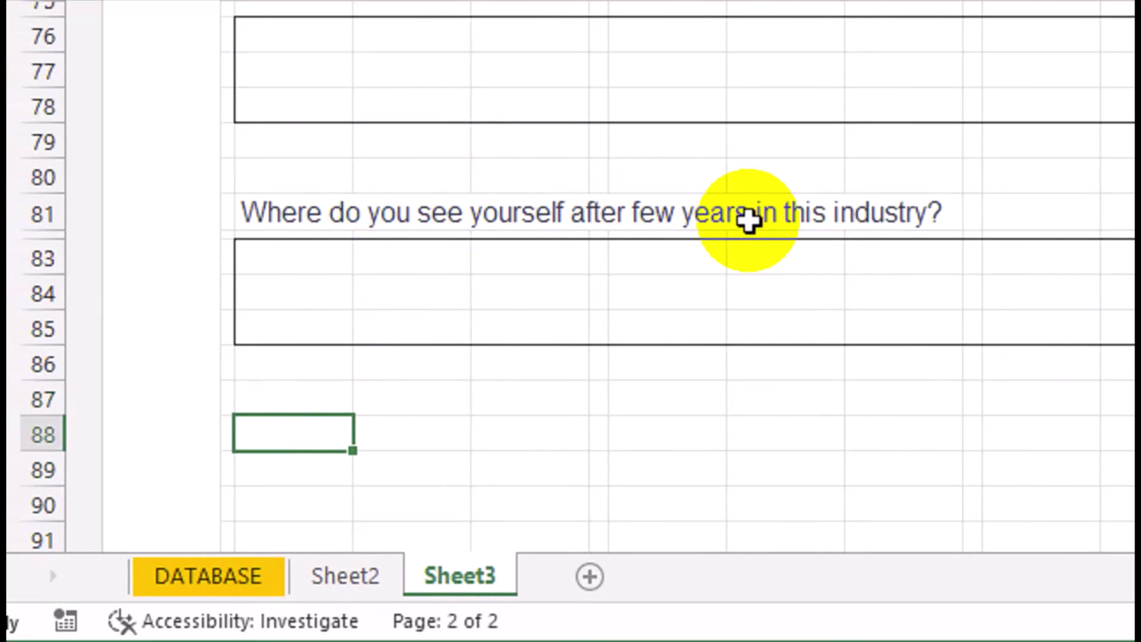
Add the 'Why are you applying for this position?' prompt, thin row 89, and outline rows 90–92.
type("Why are you applying for this position?")
left_click(855, 614)
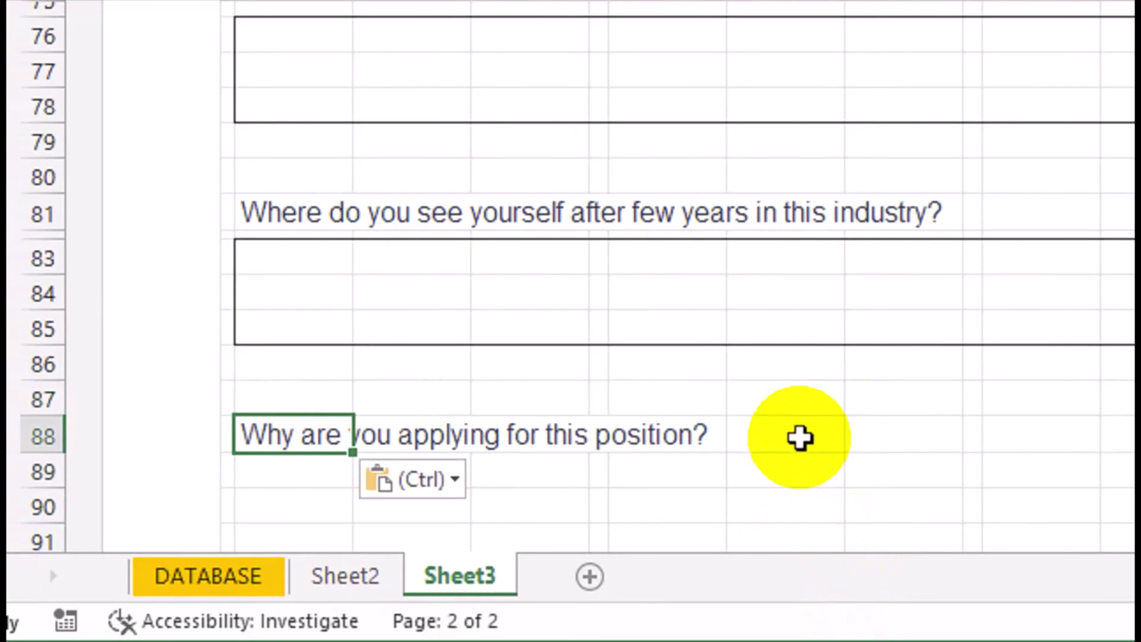
mouse_move(800, 438)
left_mouse_down()
mouse_move(811, 529)
mouse_move(759, 461)
left_mouse_up()
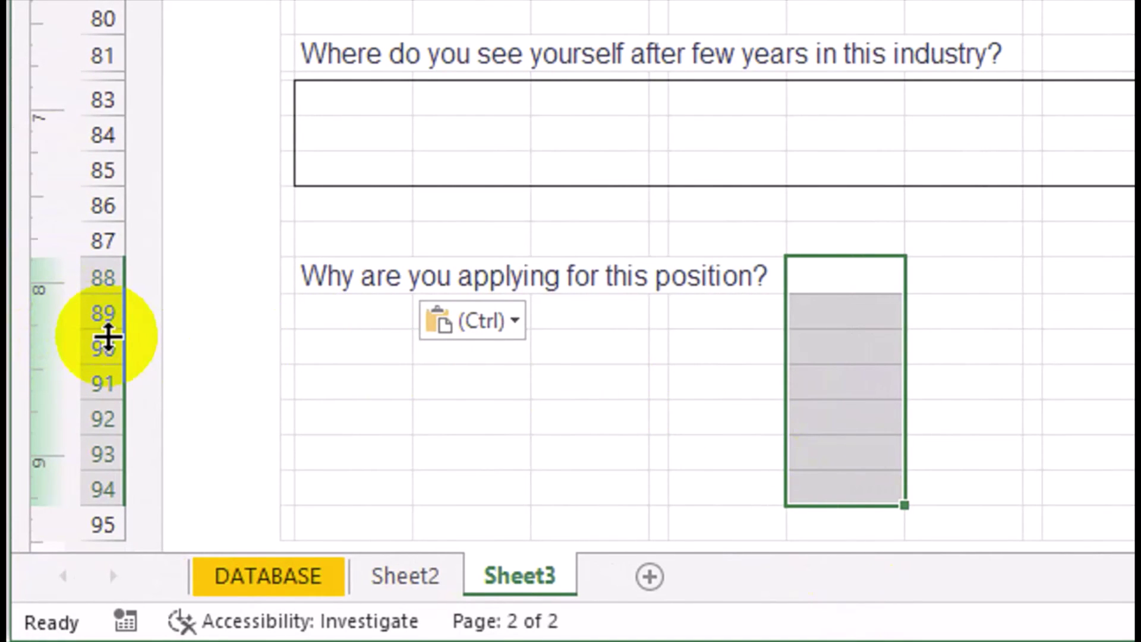
left_click_drag(113, 331, 118, 318)
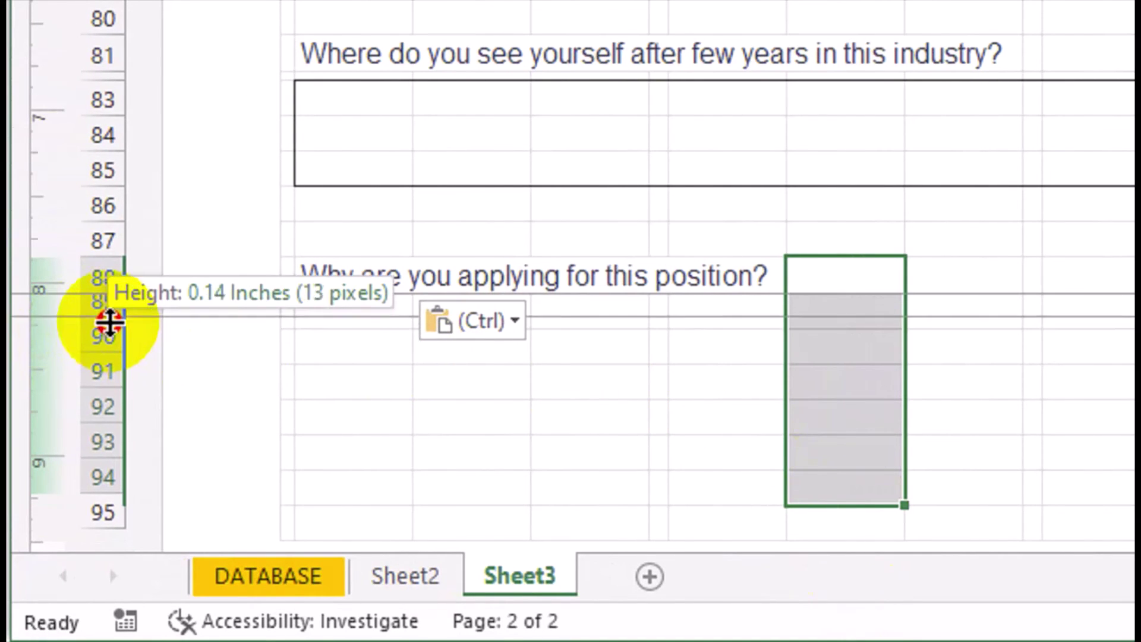
left_click_drag(351, 336, 844, 394)
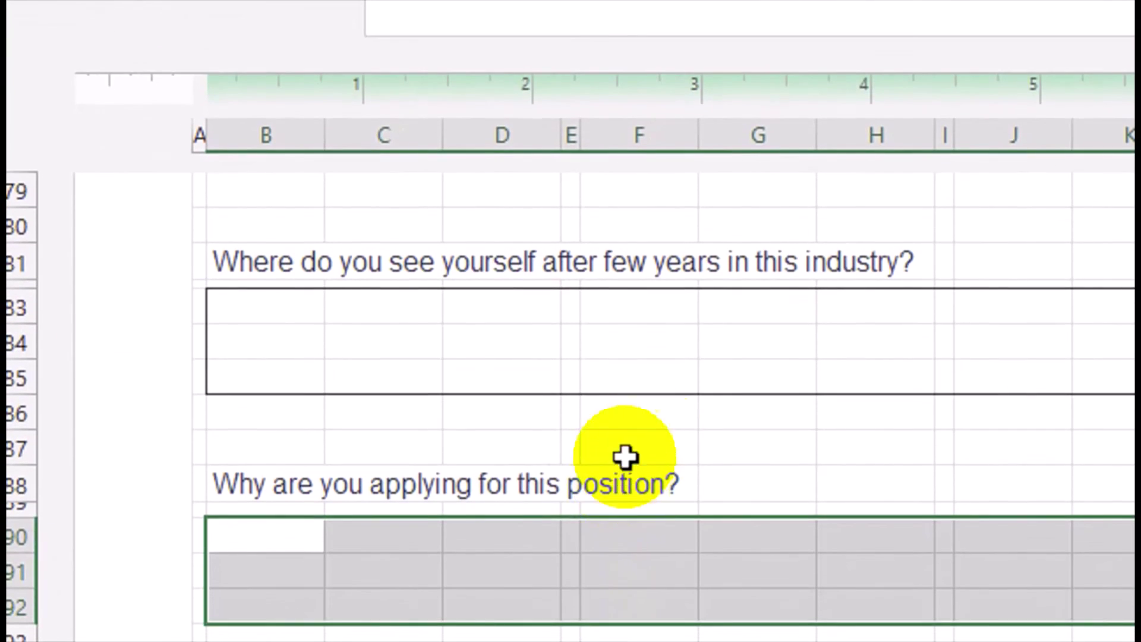
left_click_drag(625, 456, 732, 161)
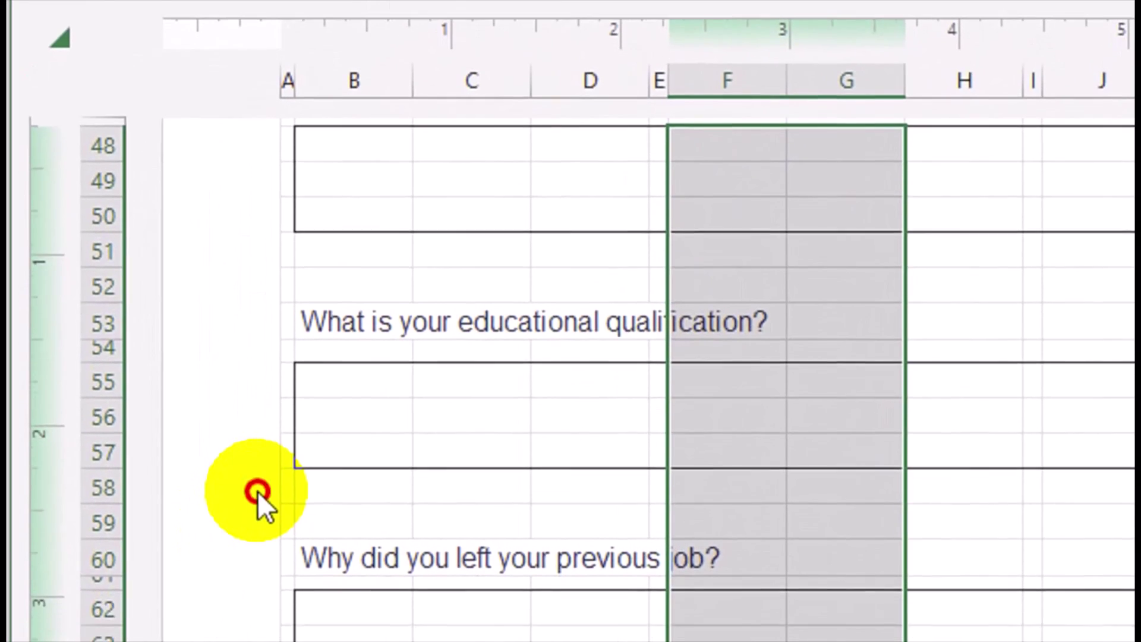
left_click(469, 435)
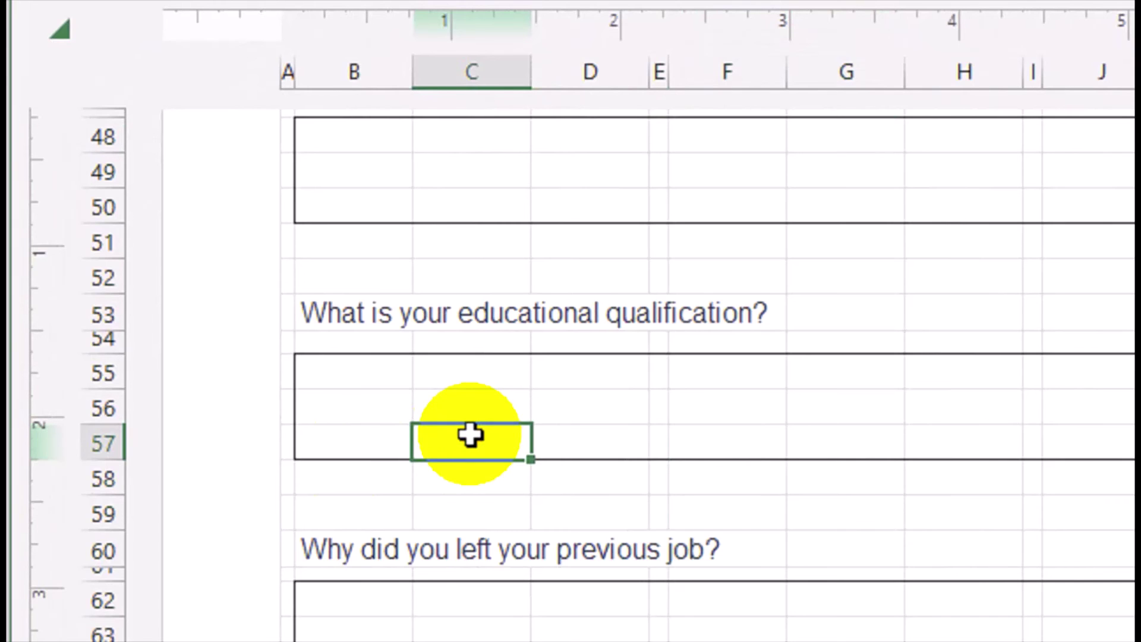
Paste the 'Please feel free if you have any additional notes' line into B94.
scroll(416, 451, "down", 12)
left_click(370, 480)
key("ctrl+v")
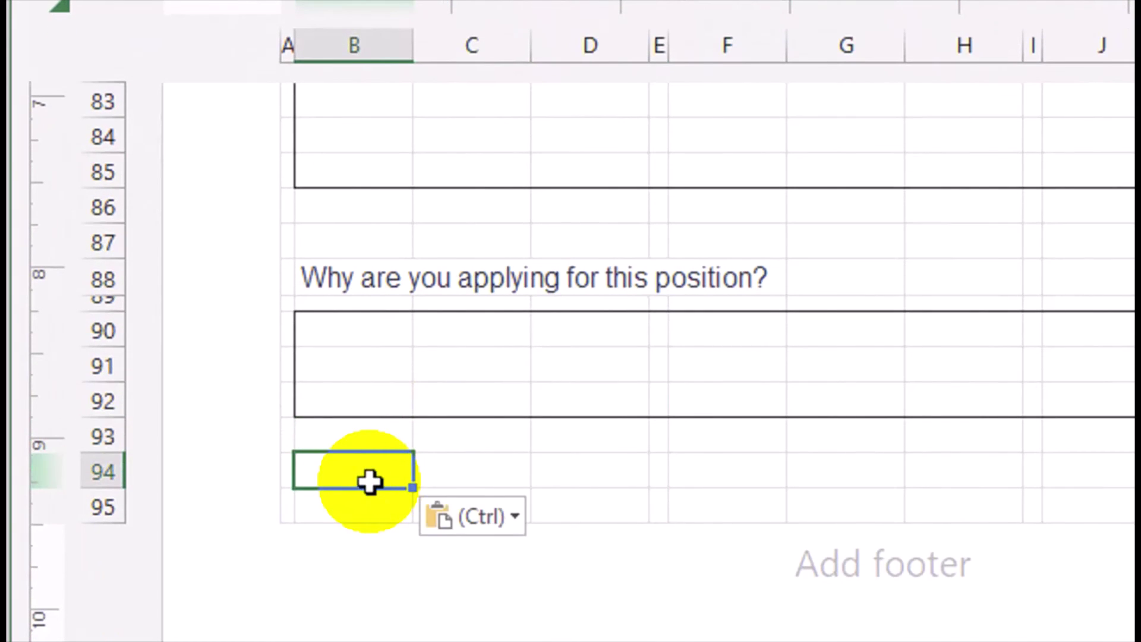
left_click(595, 502)
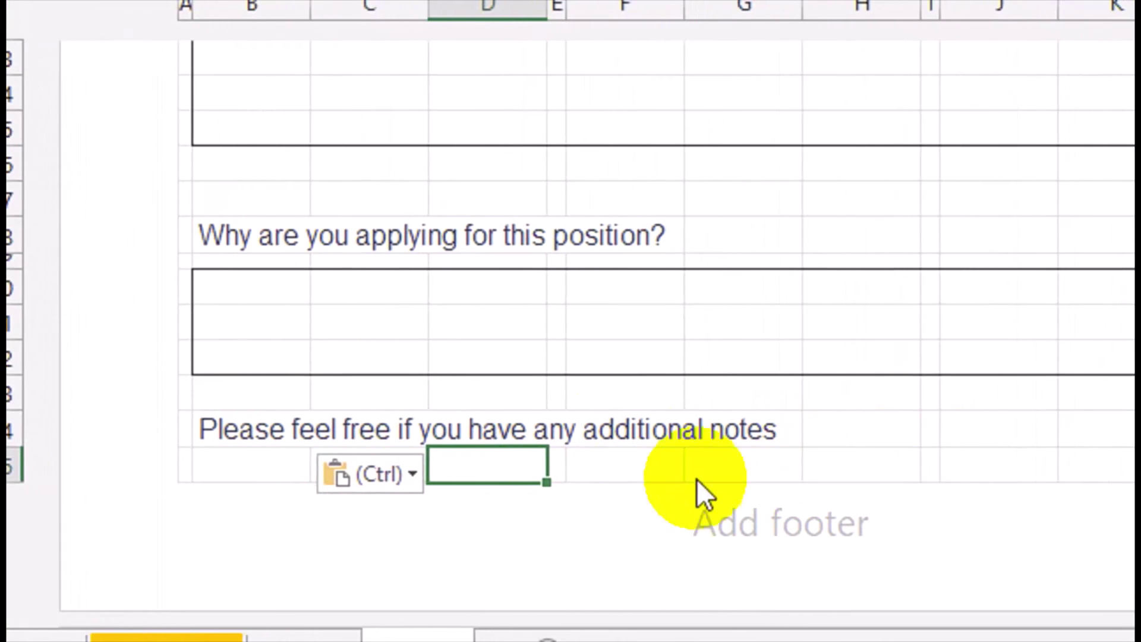
Enter DATE in J94 and give J95:L95 an outside border as the date entry box.
left_click_drag(237, 465, 624, 465)
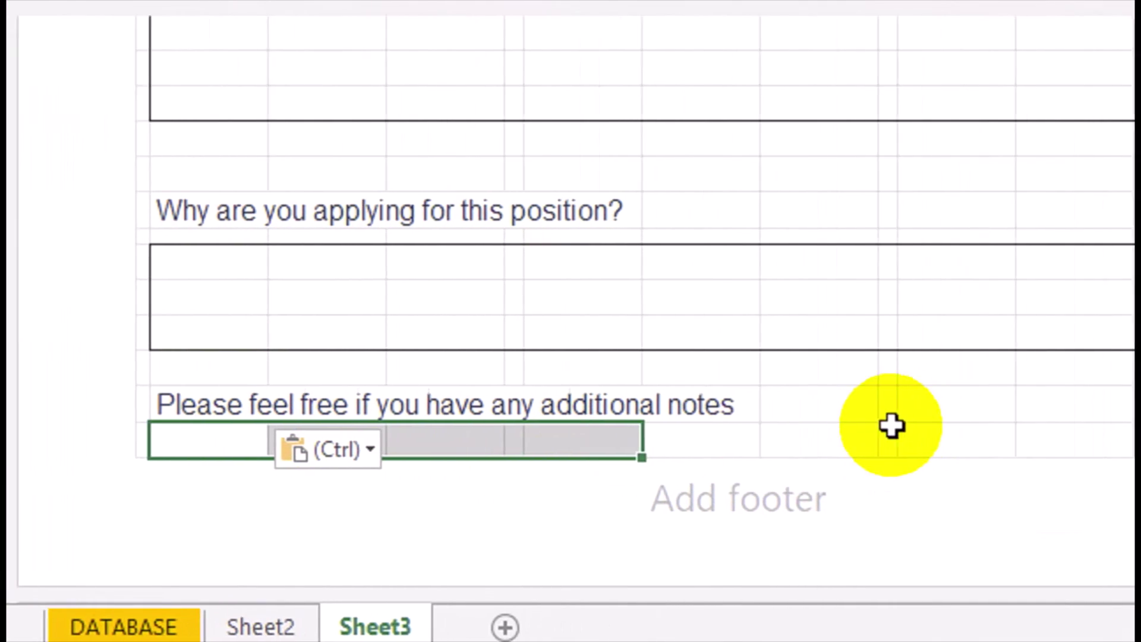
left_click(856, 438)
left_click(852, 403)
type("DATE")
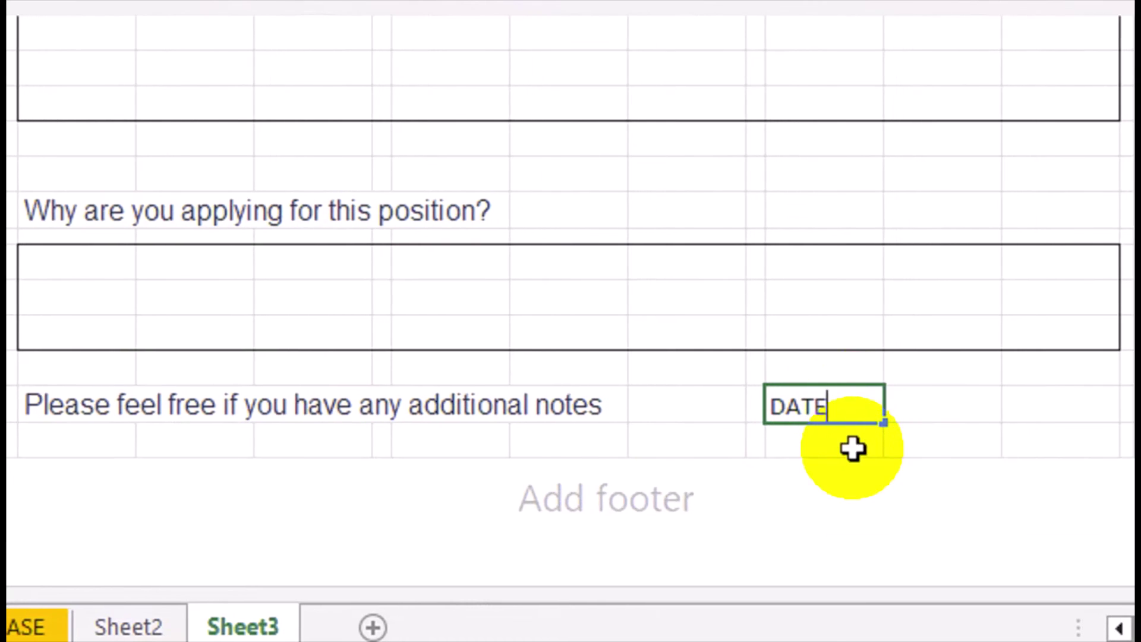
left_click_drag(856, 443, 1094, 442)
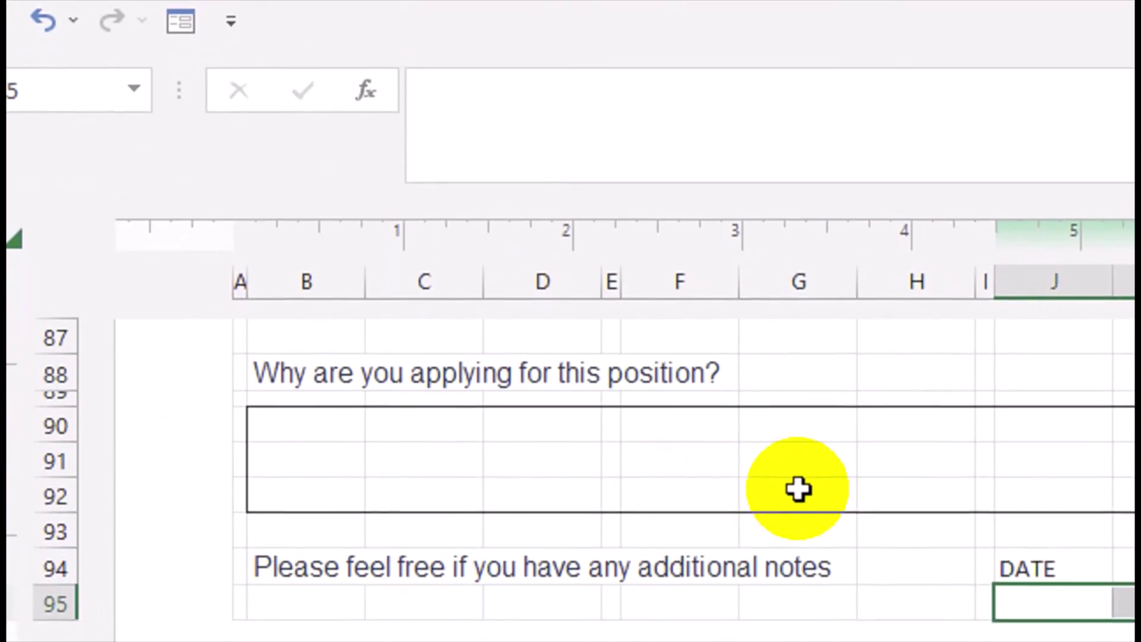
left_click(753, 488)
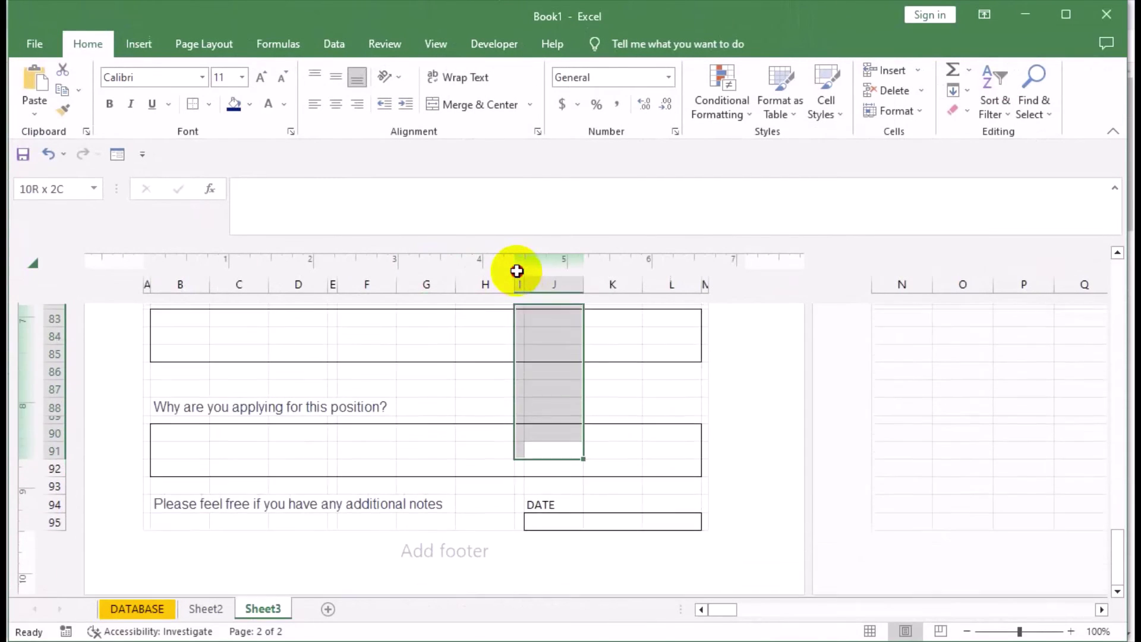
left_click_drag(557, 375, 514, 267)
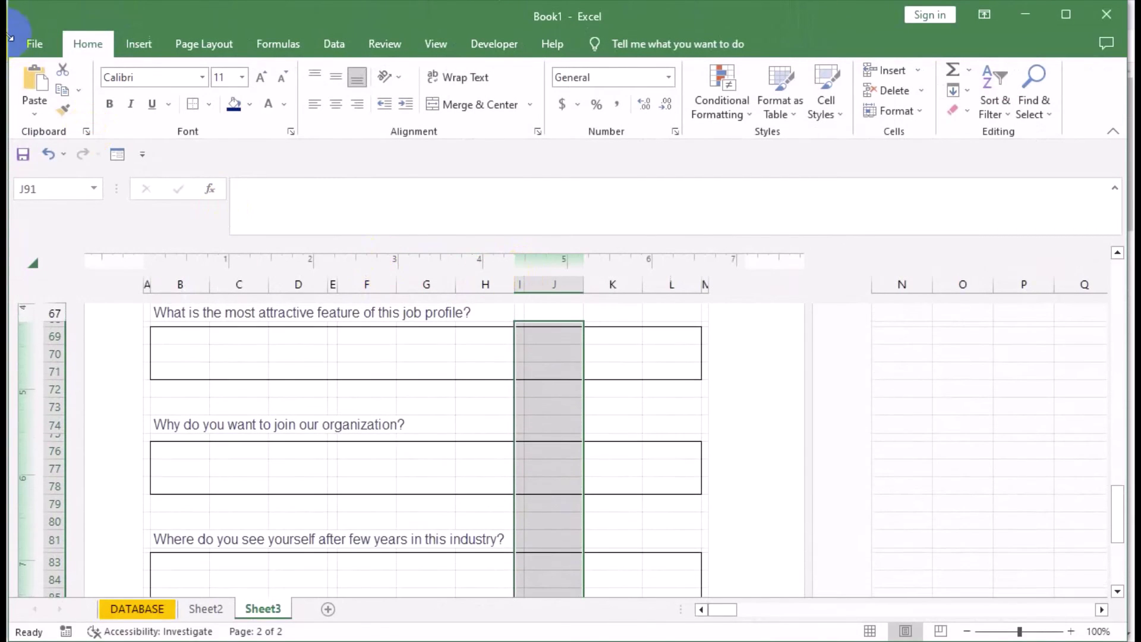
left_click(41, 48)
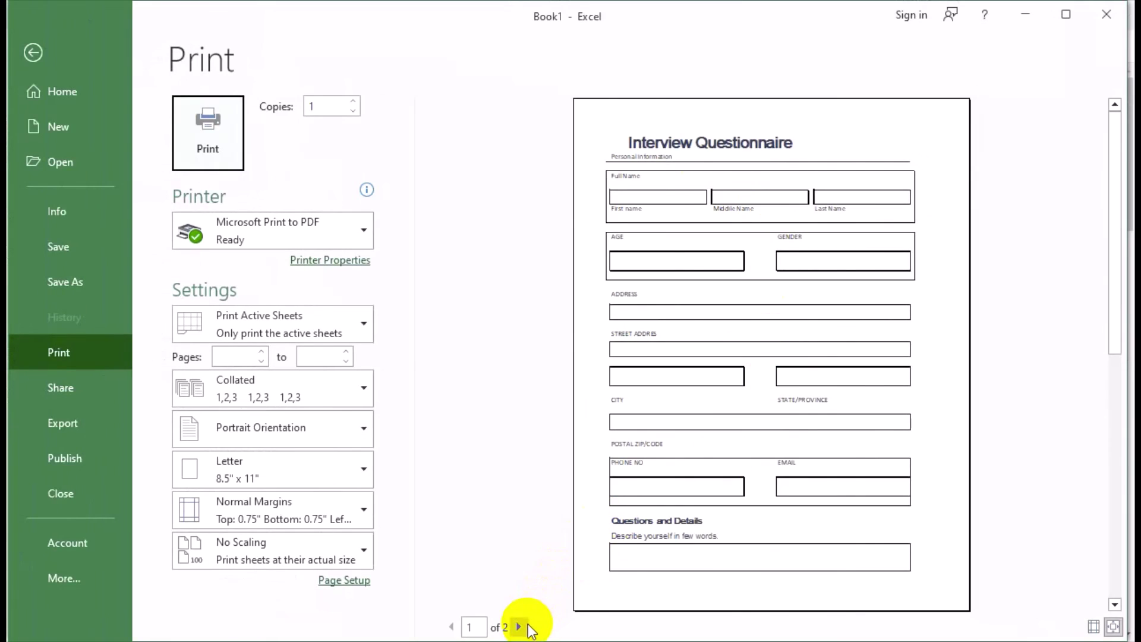
left_click(518, 627)
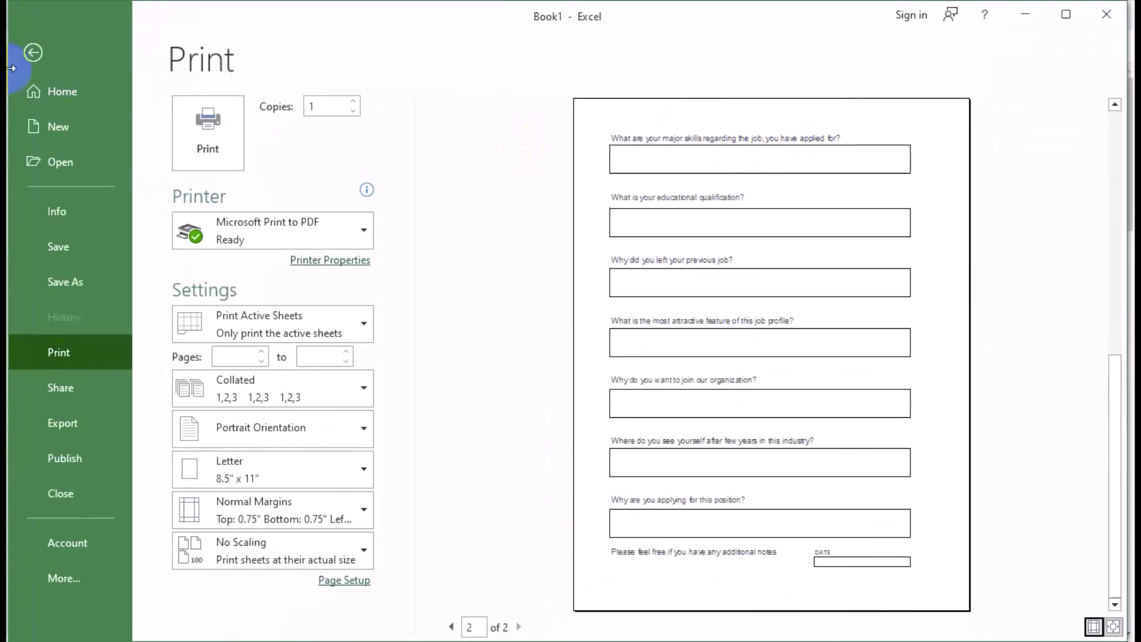
left_click(33, 56)
left_click(255, 368)
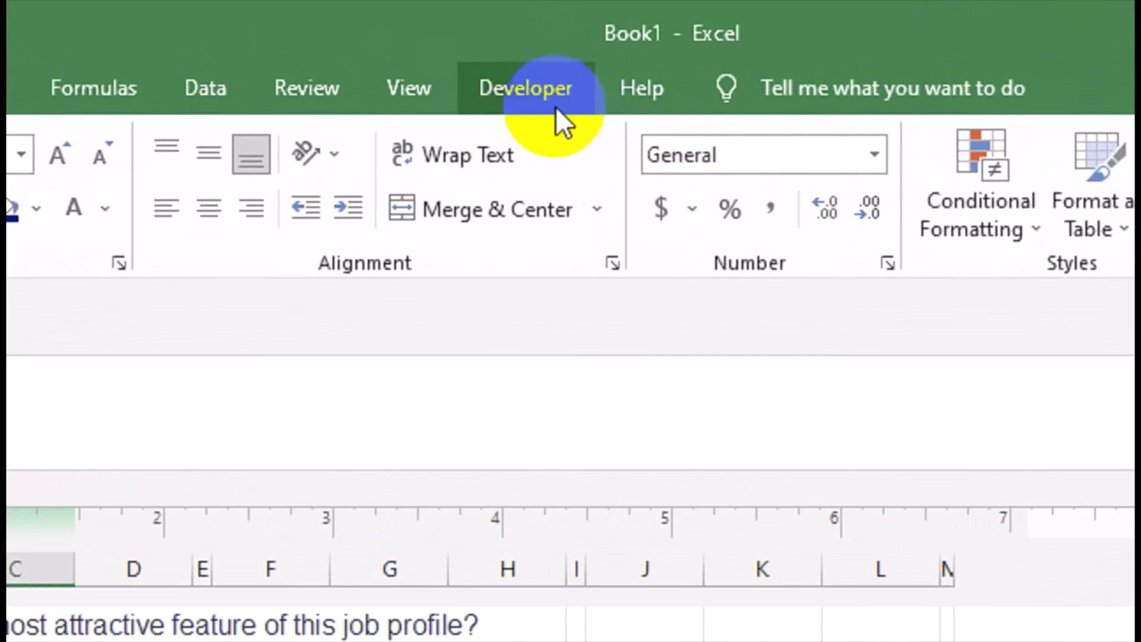
Turn off the sheet gridlines in the View tab's Show group.
left_click(481, 49)
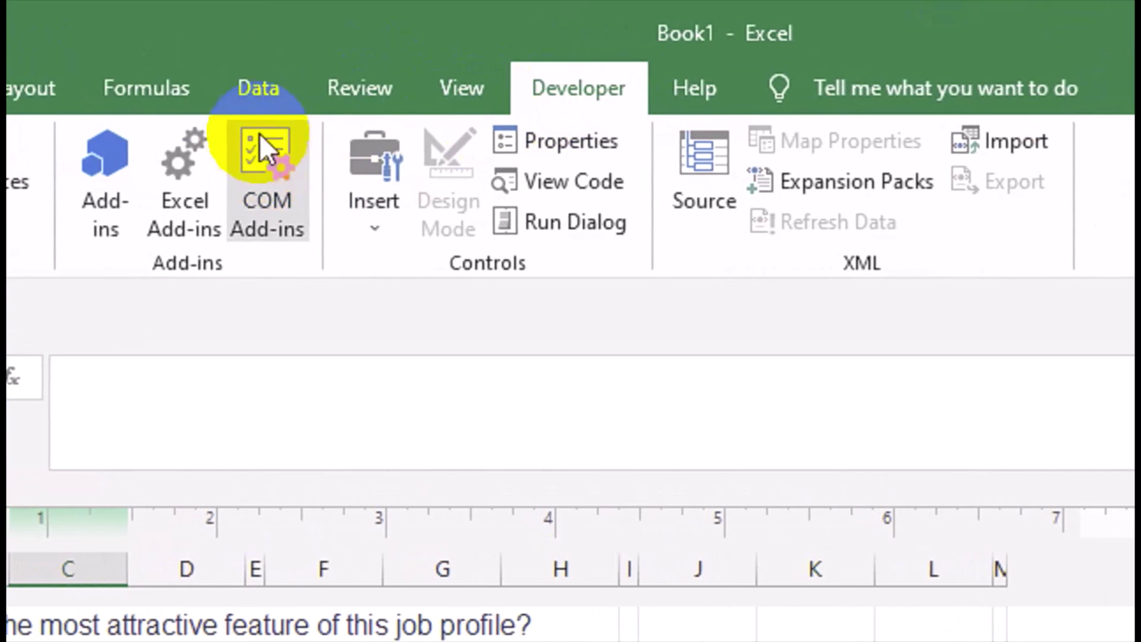
left_click(460, 96)
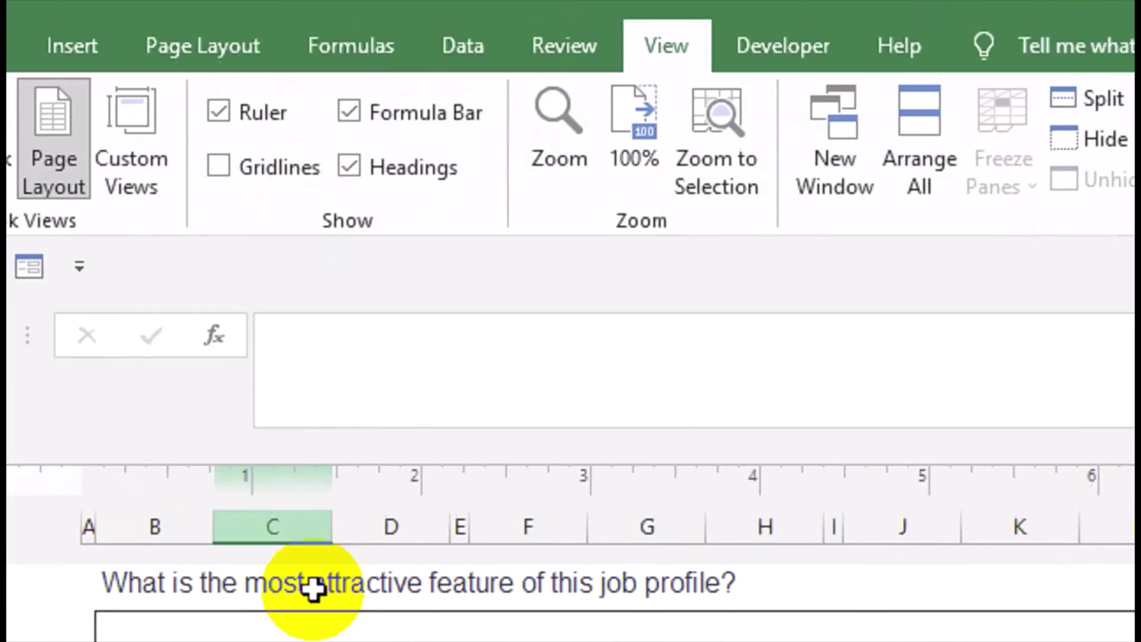
left_click(466, 483)
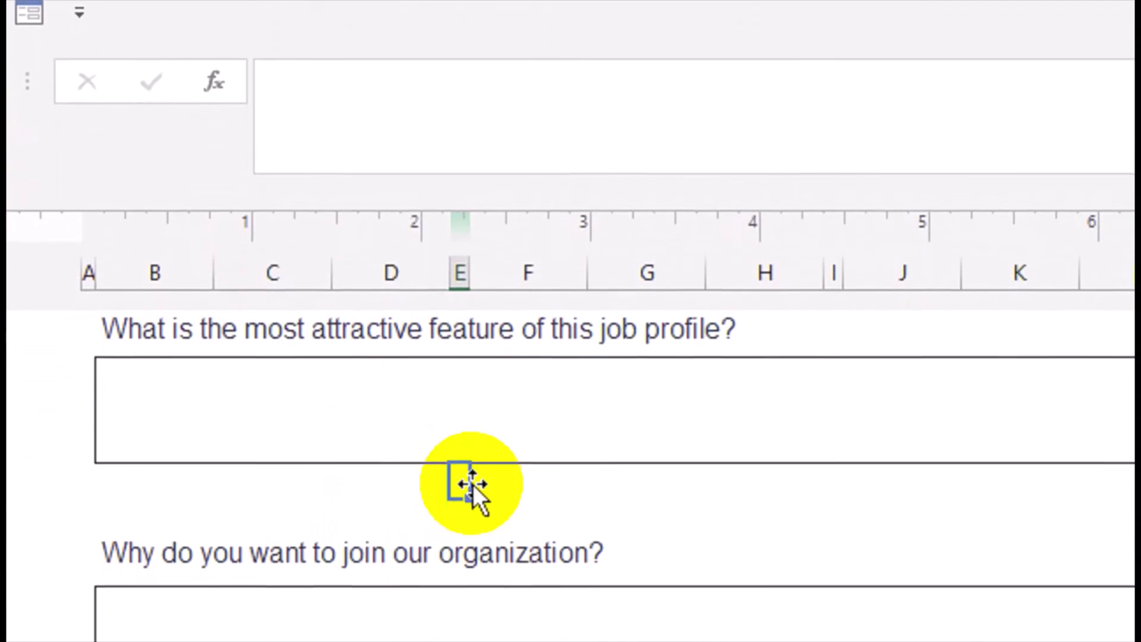
left_click(365, 400)
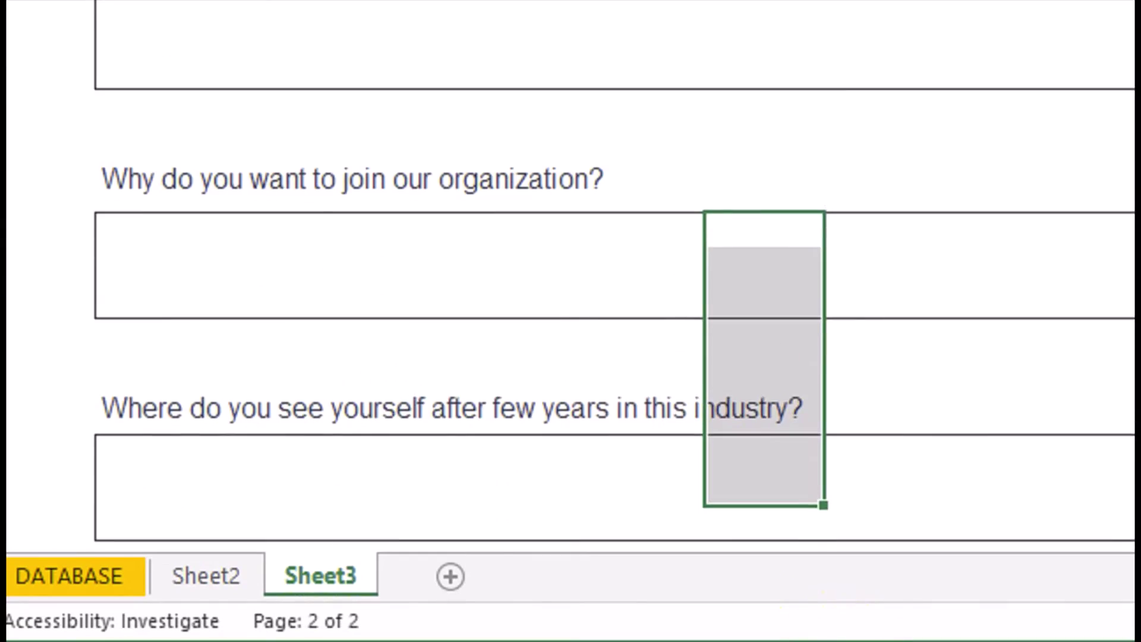
Check the form layout and select the DATE label cell.
mouse_move(823, 505)
left_mouse_down()
mouse_move(907, 478)
mouse_move(223, 468)
left_mouse_up()
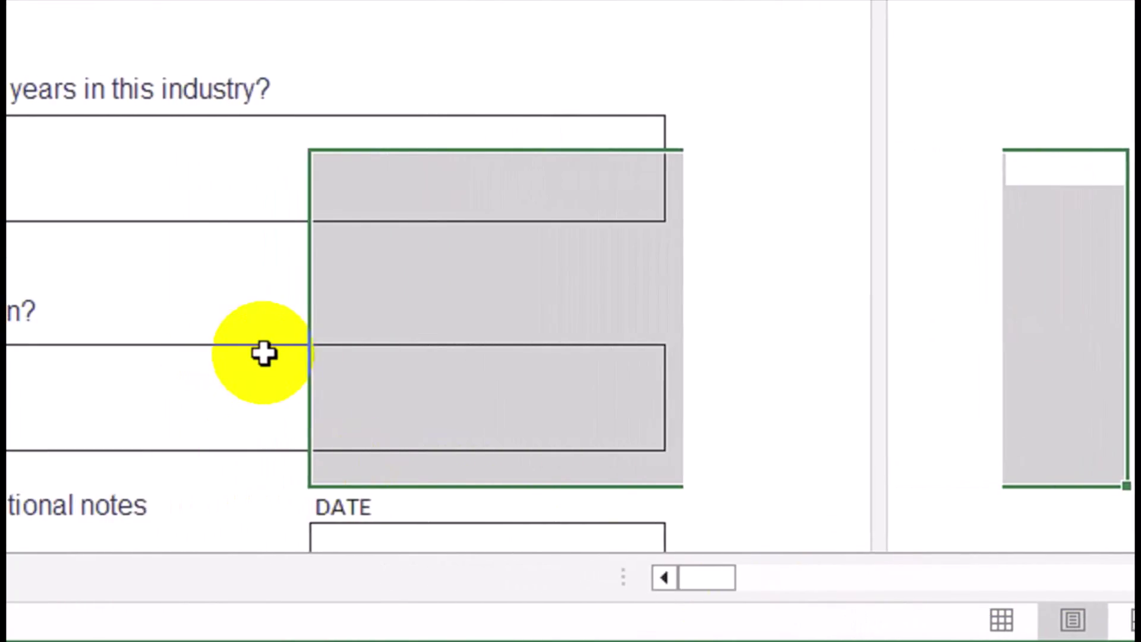
mouse_move(222, 469)
left_mouse_down()
mouse_move(504, 443)
mouse_move(504, 410)
left_mouse_up()
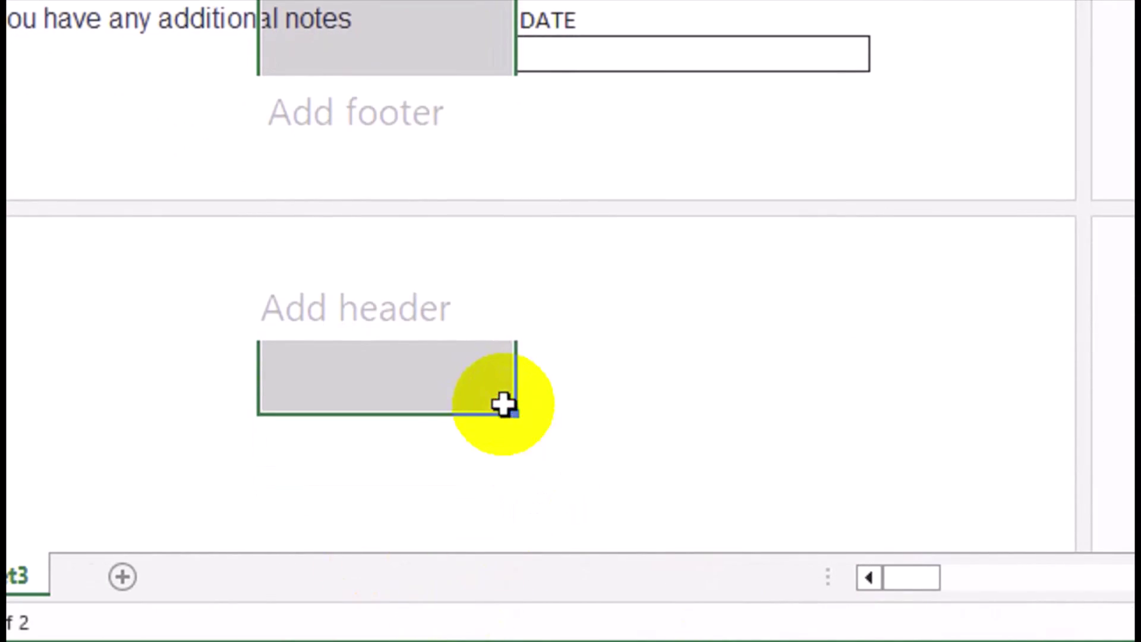
left_click(535, 289)
scroll(487, 136, "up", 2)
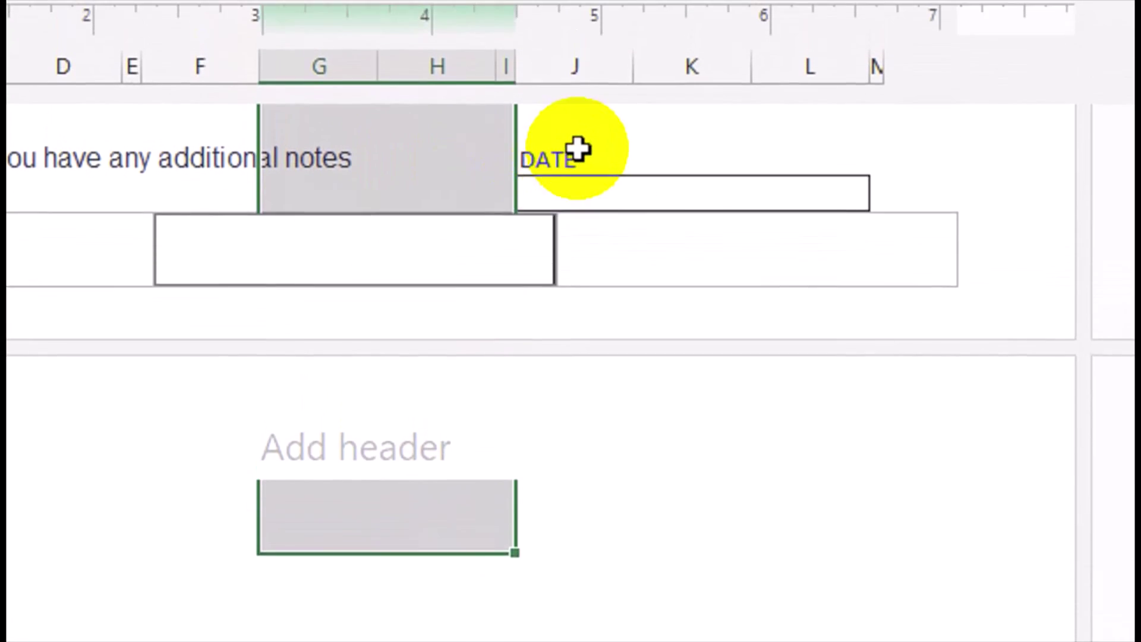
left_click(520, 181)
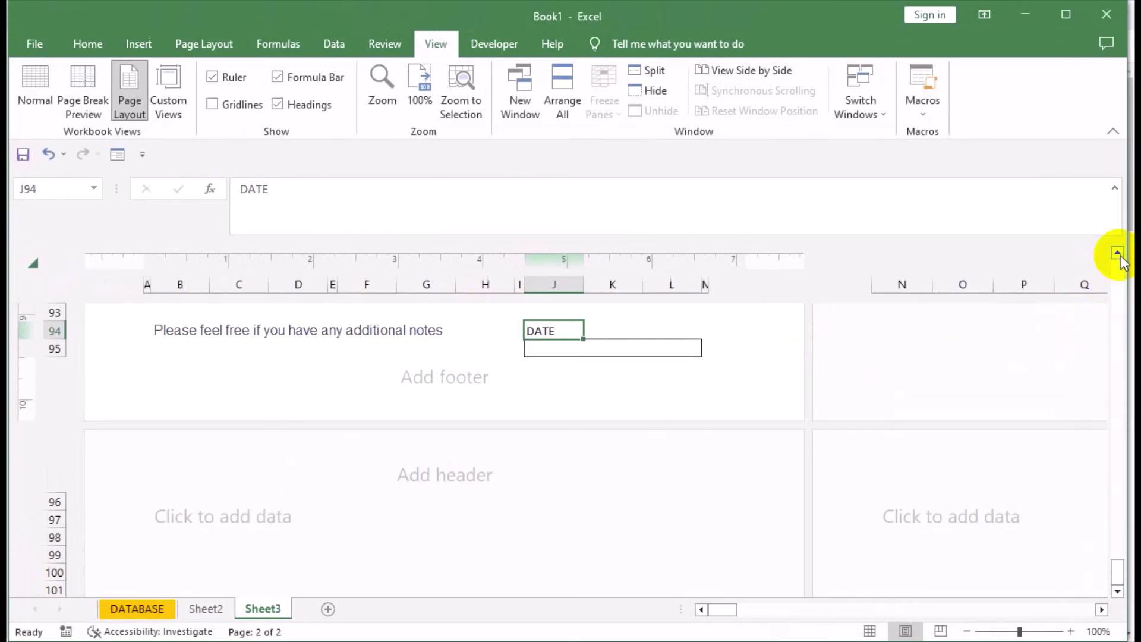
left_click(1117, 254)
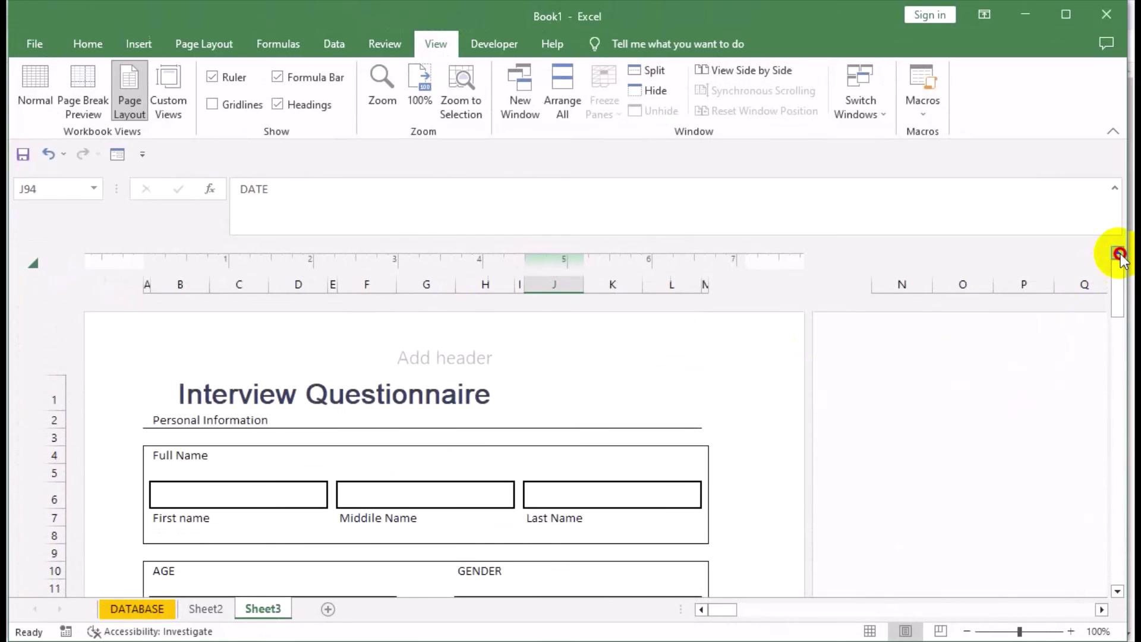
Merge and centre the Interview Questionnaire title across A1:L1 at 36 pt with Thick Outside Borders.
left_click(228, 401)
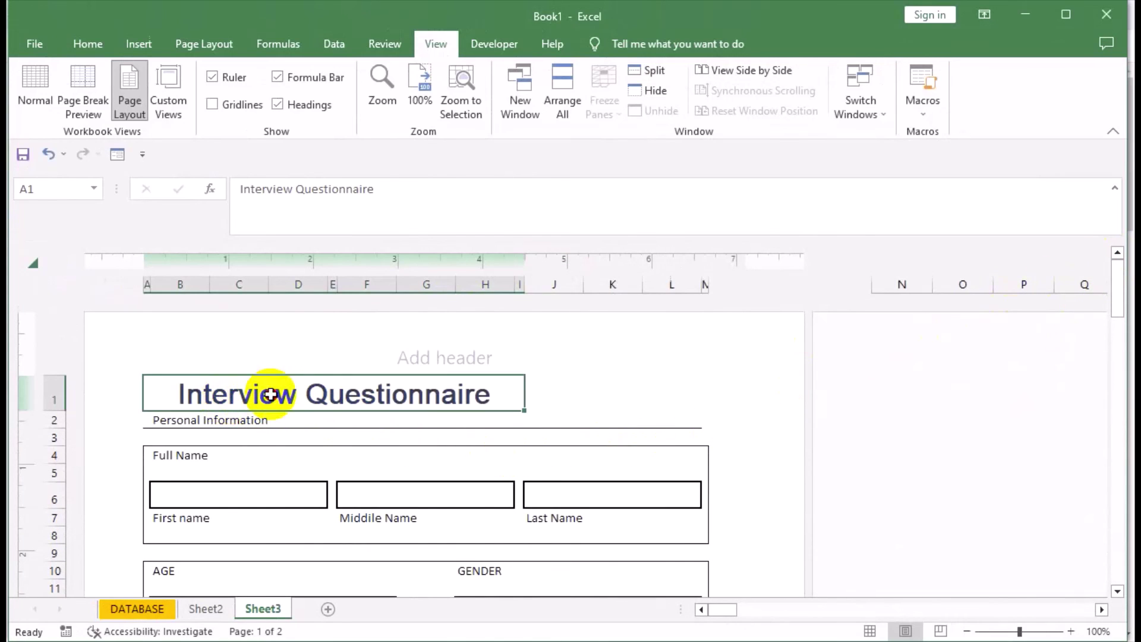
left_click_drag(270, 394, 660, 389)
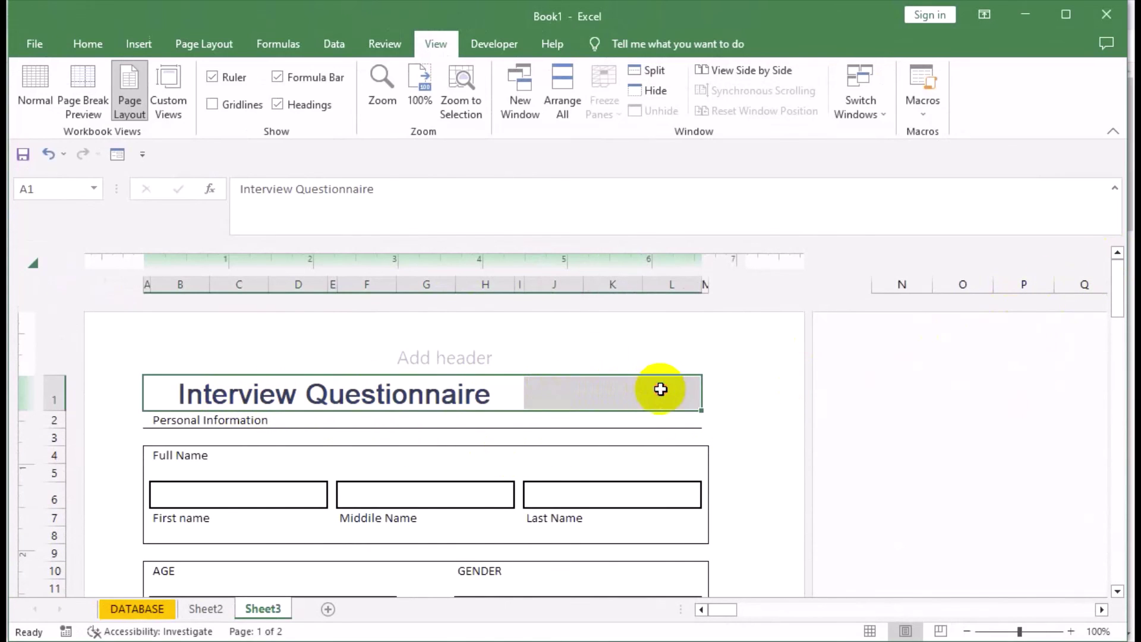
left_click(88, 46)
left_click(477, 107)
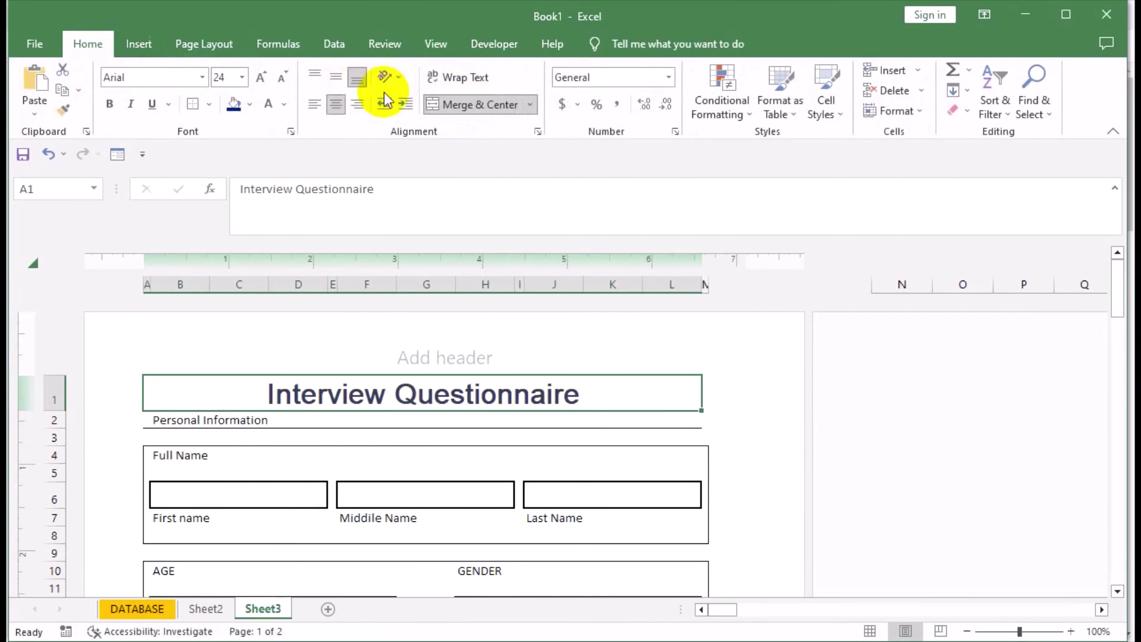
left_click(261, 77)
left_click(260, 77)
left_click(260, 78)
left_click(260, 77)
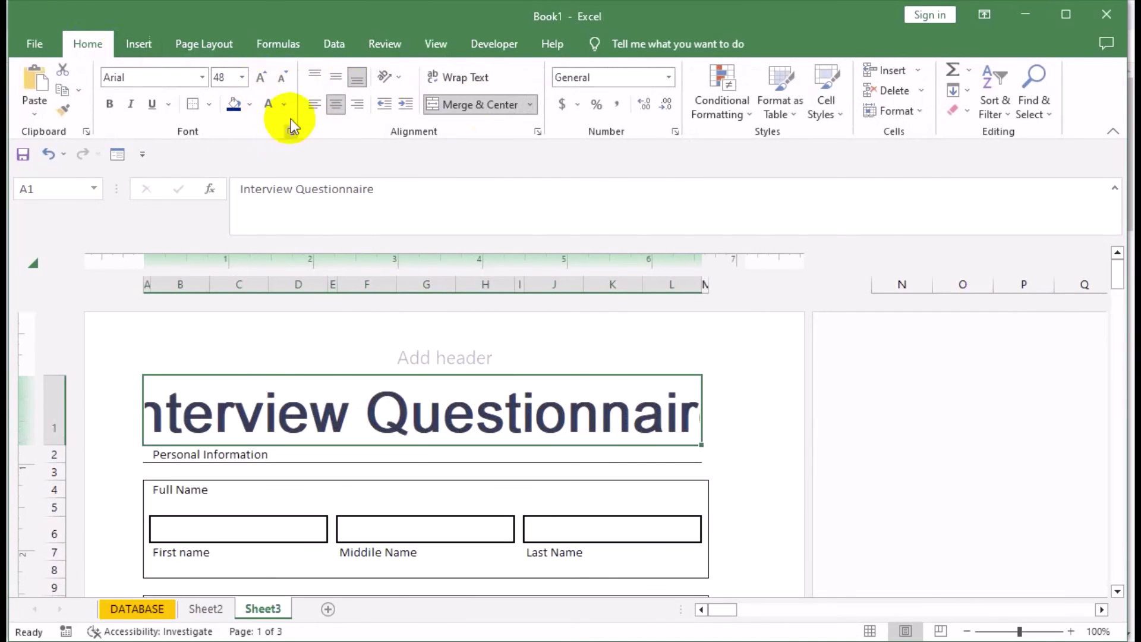
left_click(280, 78)
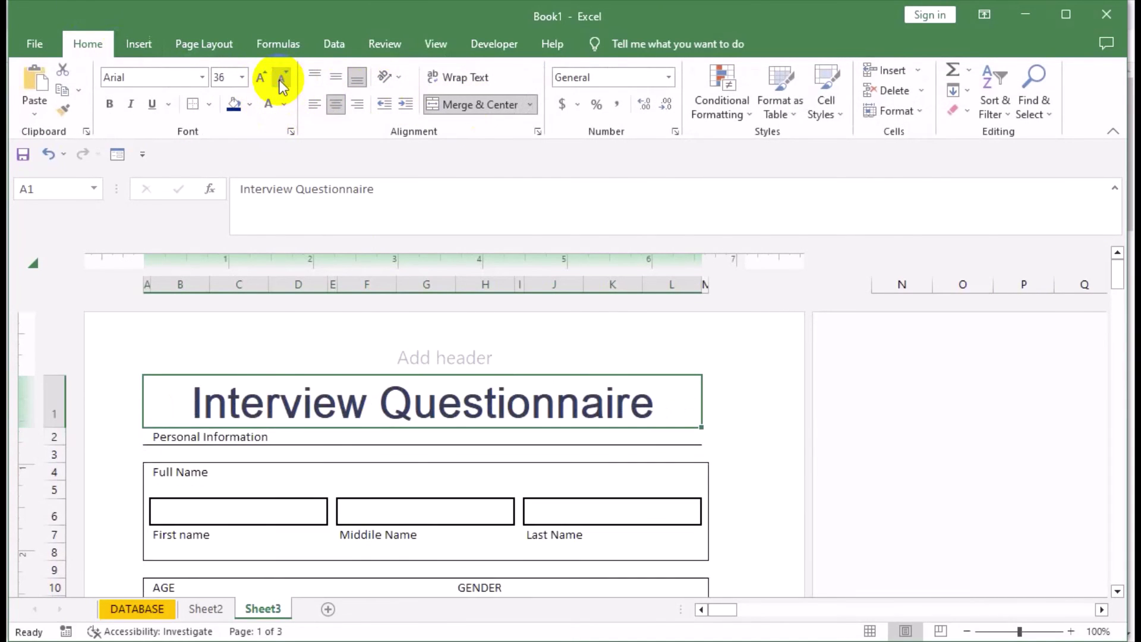
left_click(209, 106)
left_click(258, 295)
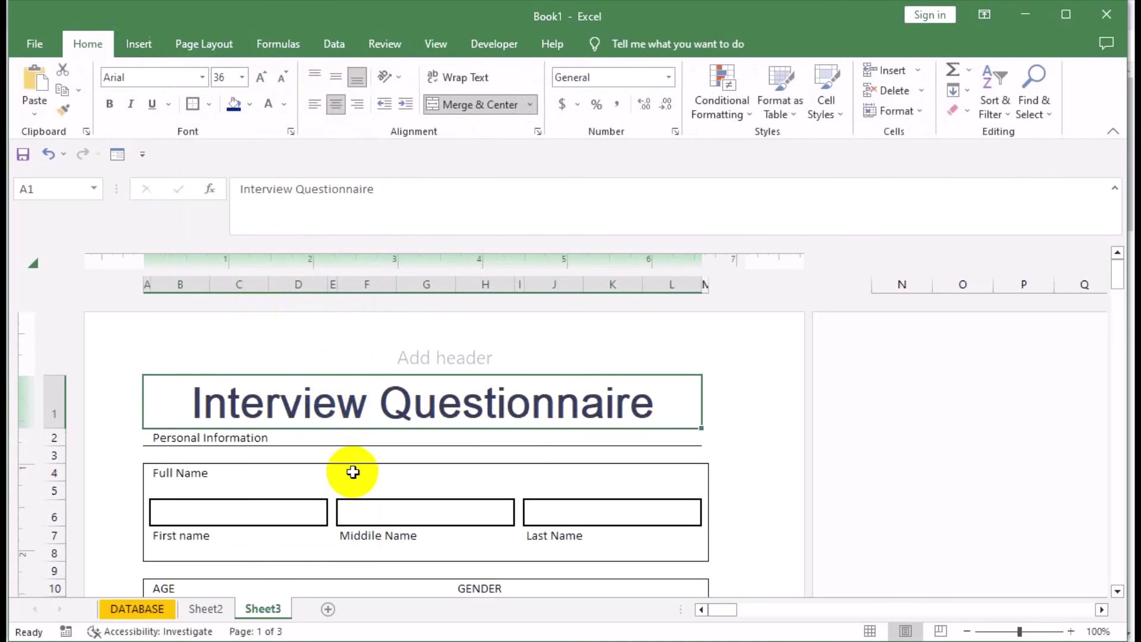
left_click(353, 475)
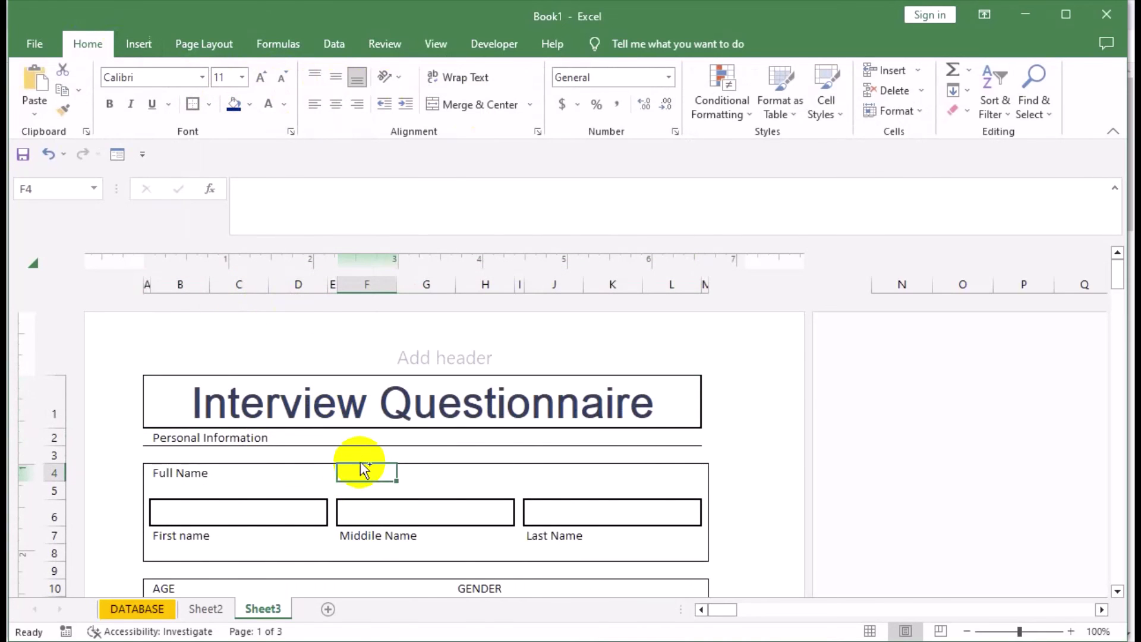